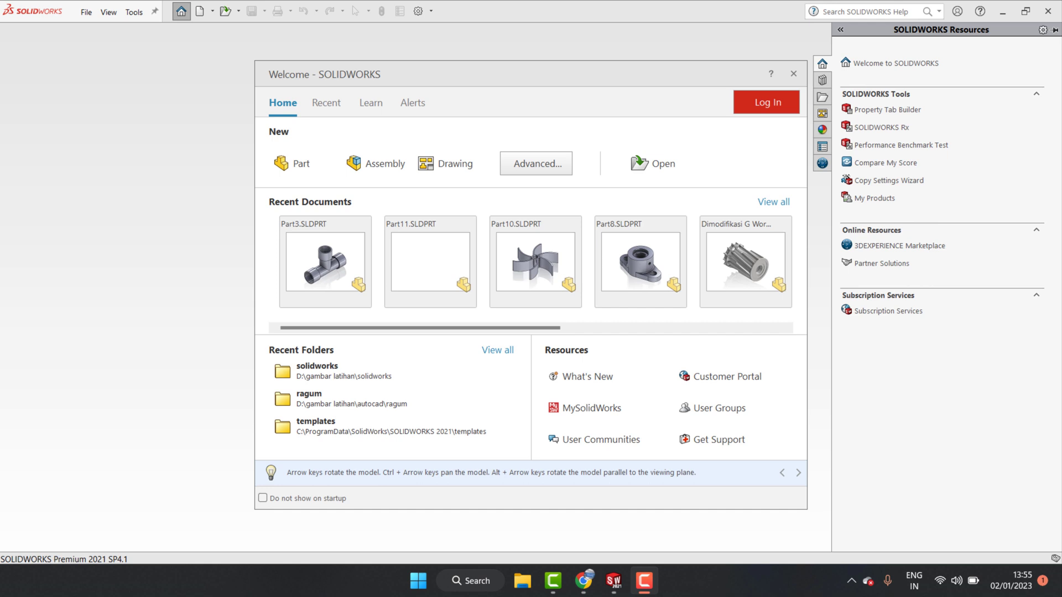
Step: Create a new part document and dismiss the junk-files notification
{"action": "left_click", "coordinate": [297, 166]}
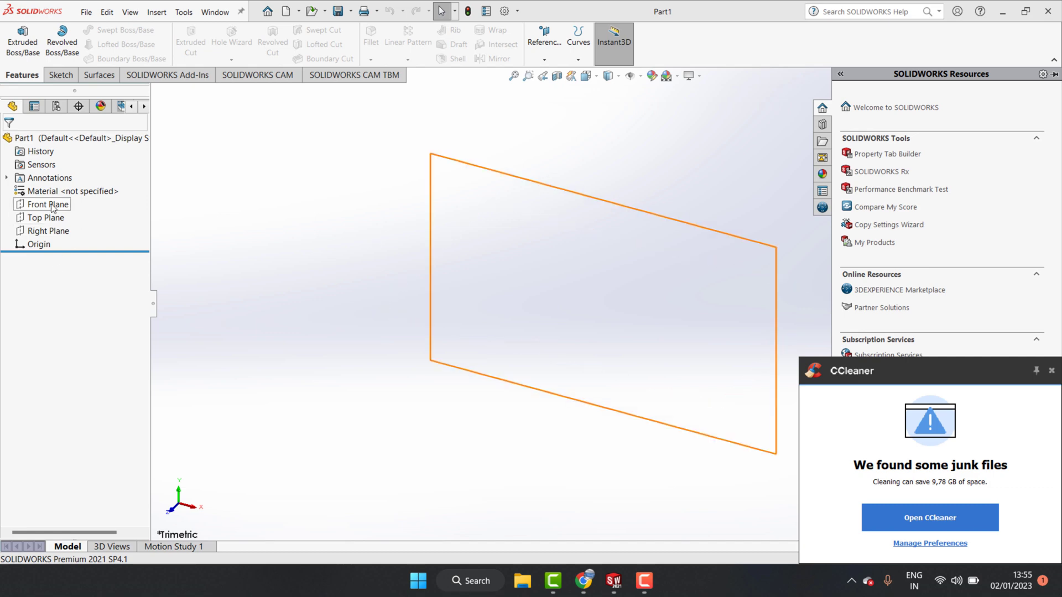
{"action": "left_click", "coordinate": [1051, 371]}
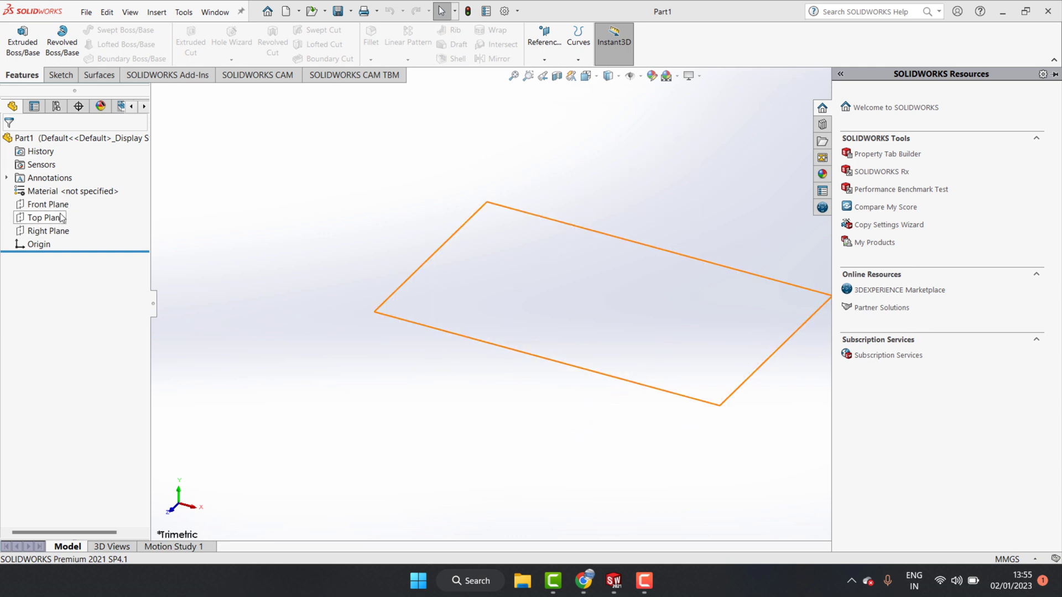
Step: Start a line sketch on the Front Plane, viewed face-on
{"action": "left_click", "coordinate": [53, 204]}
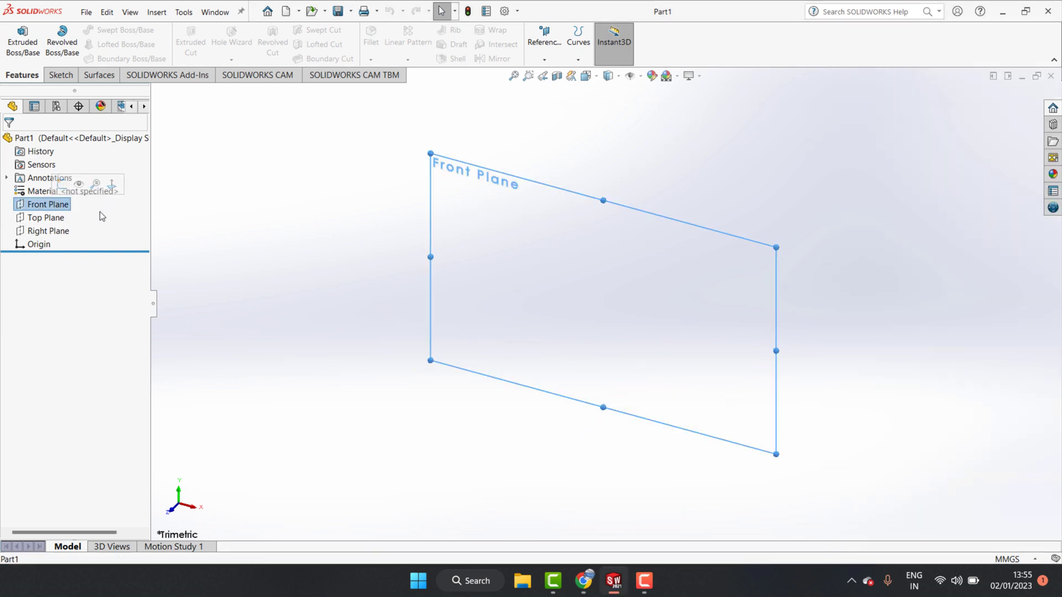
{"action": "left_click", "coordinate": [112, 186]}
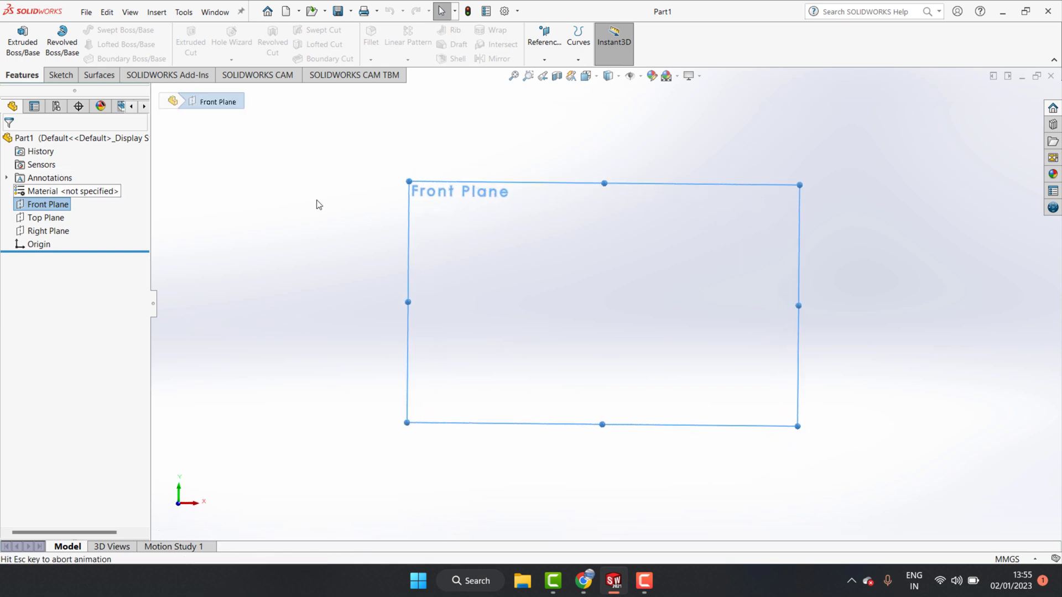
{"action": "left_click", "coordinate": [53, 76]}
{"action": "left_click", "coordinate": [103, 30]}
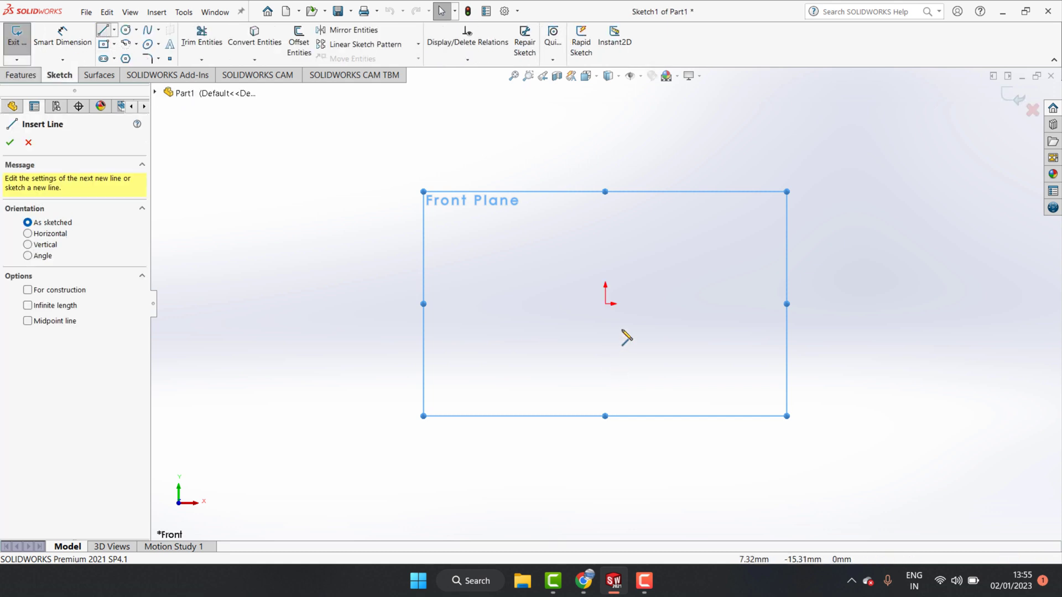
Step: Draw a vertical stem up from the origin with a 45° branch line off its top
{"action": "left_click", "coordinate": [605, 304]}
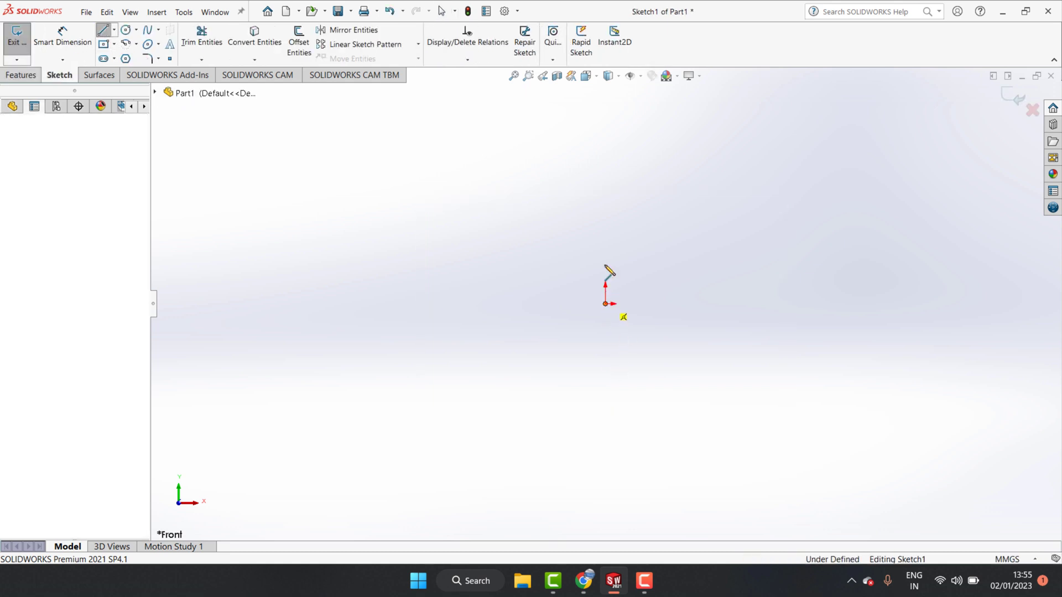
{"action": "left_click", "coordinate": [605, 202]}
{"action": "left_click", "coordinate": [652, 157]}
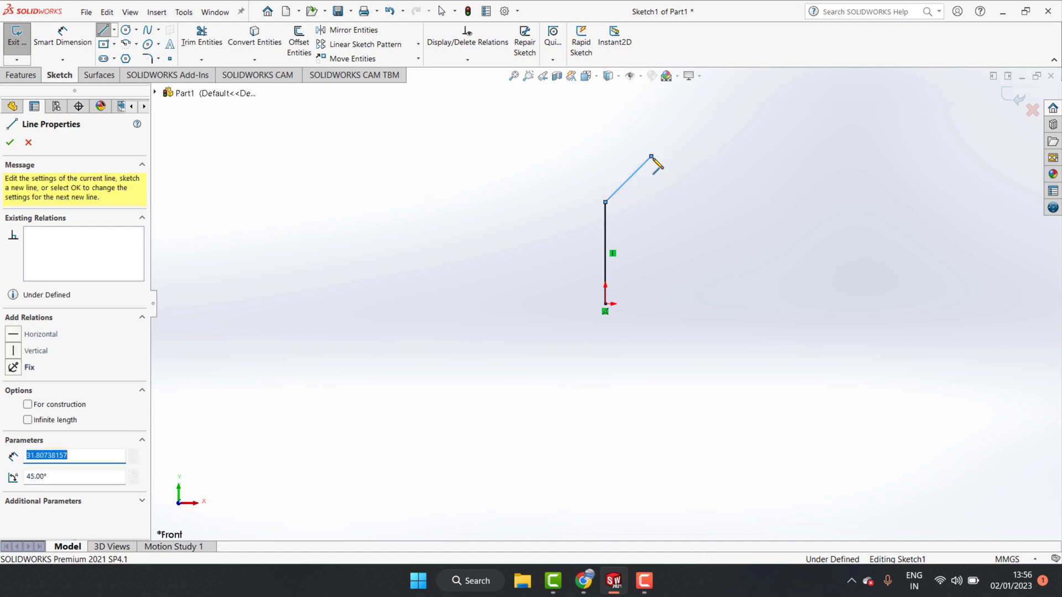
{"action": "key", "text": "Escape"}
{"action": "key", "text": "Escape"}
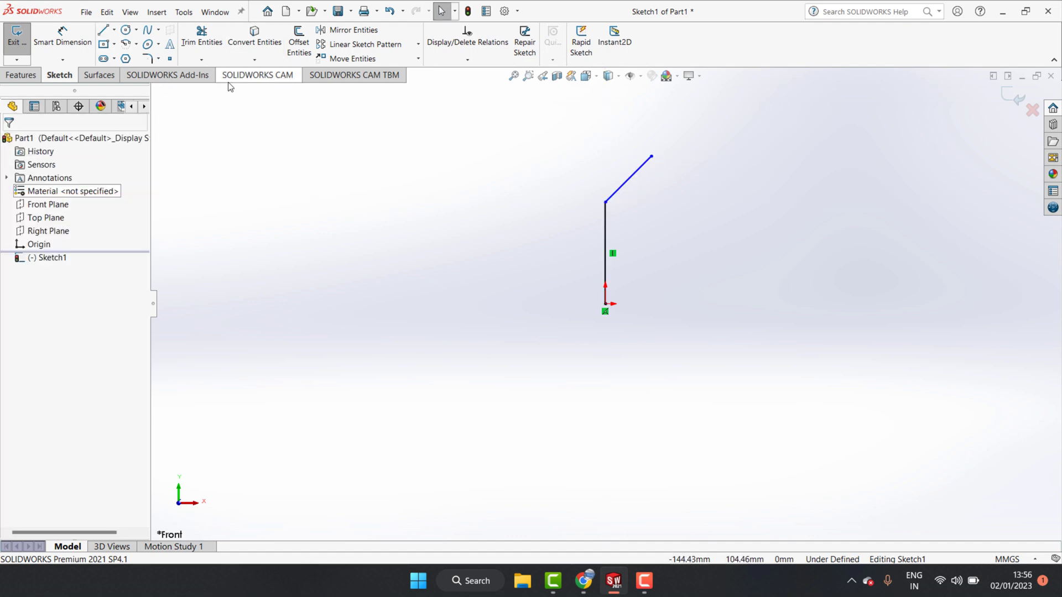
Step: Add a vertical line continuing above the stem's junction
{"action": "left_click", "coordinate": [103, 30]}
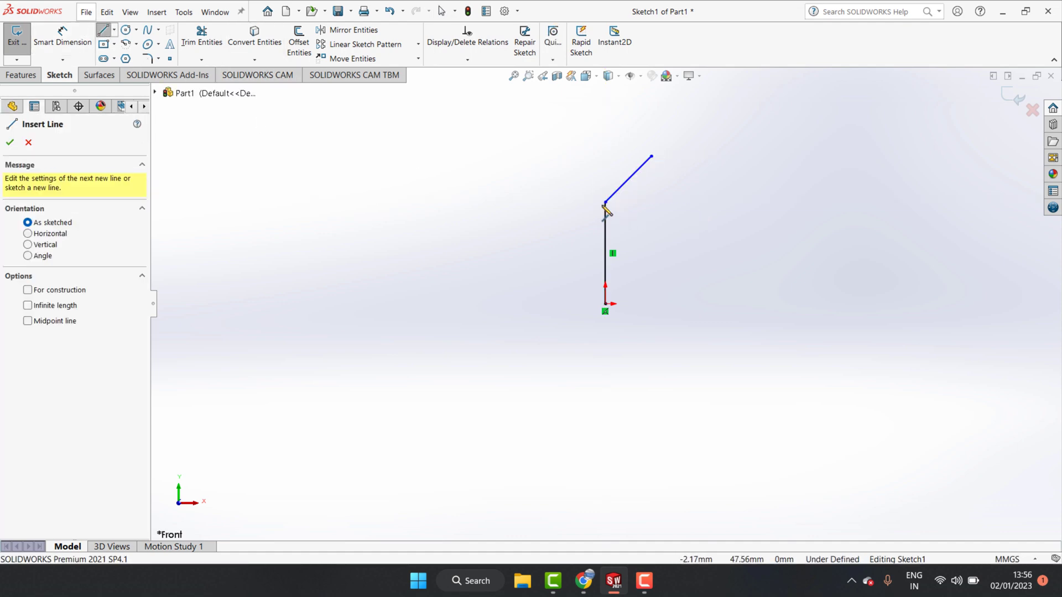
{"action": "left_click", "coordinate": [605, 202]}
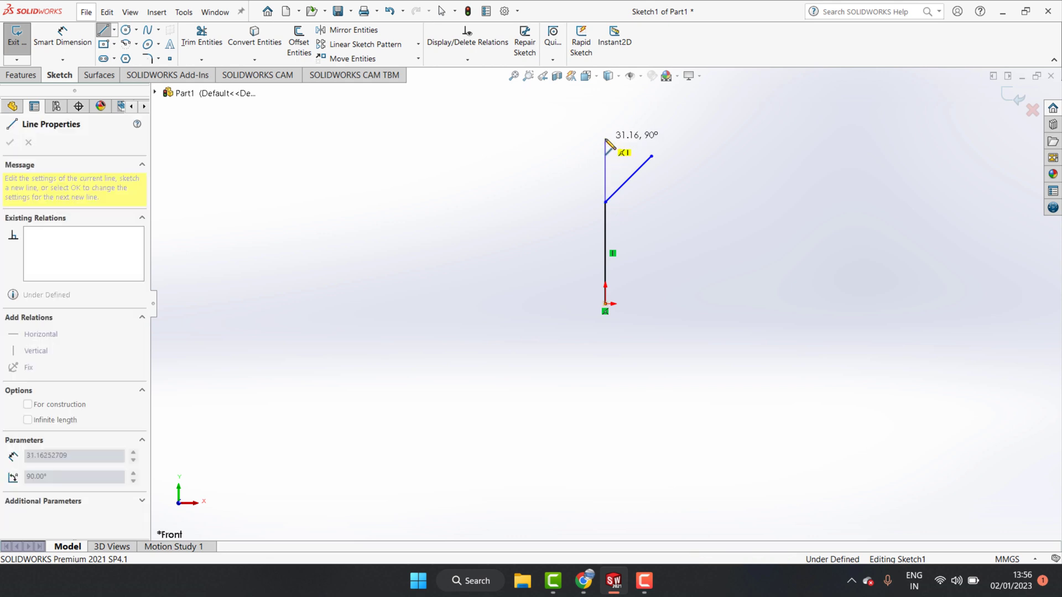
{"action": "left_click", "coordinate": [605, 138]}
{"action": "right_click", "coordinate": [605, 139]}
{"action": "left_click", "coordinate": [627, 153]}
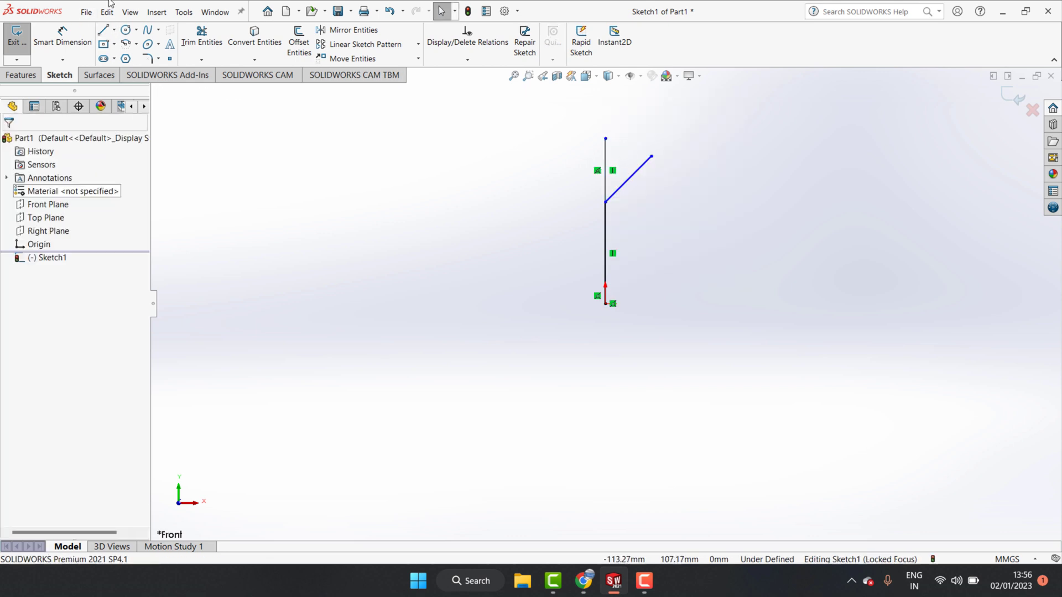
Step: Dimension a 45° angle between the branch and the upper vertical line
{"action": "key", "text": "d"}
{"action": "left_click", "coordinate": [627, 179]}
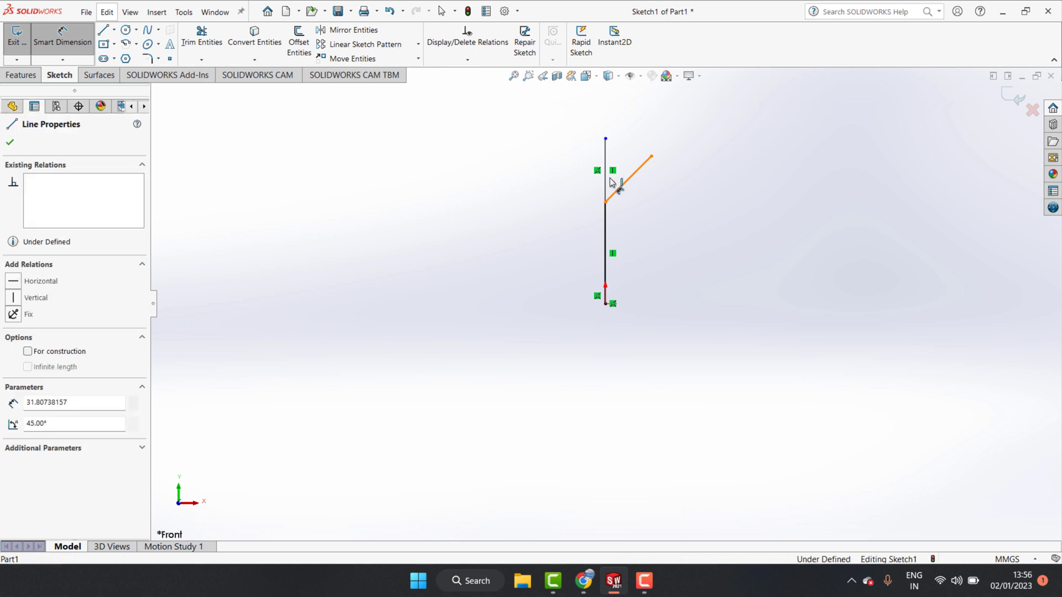
{"action": "left_click", "coordinate": [642, 141]}
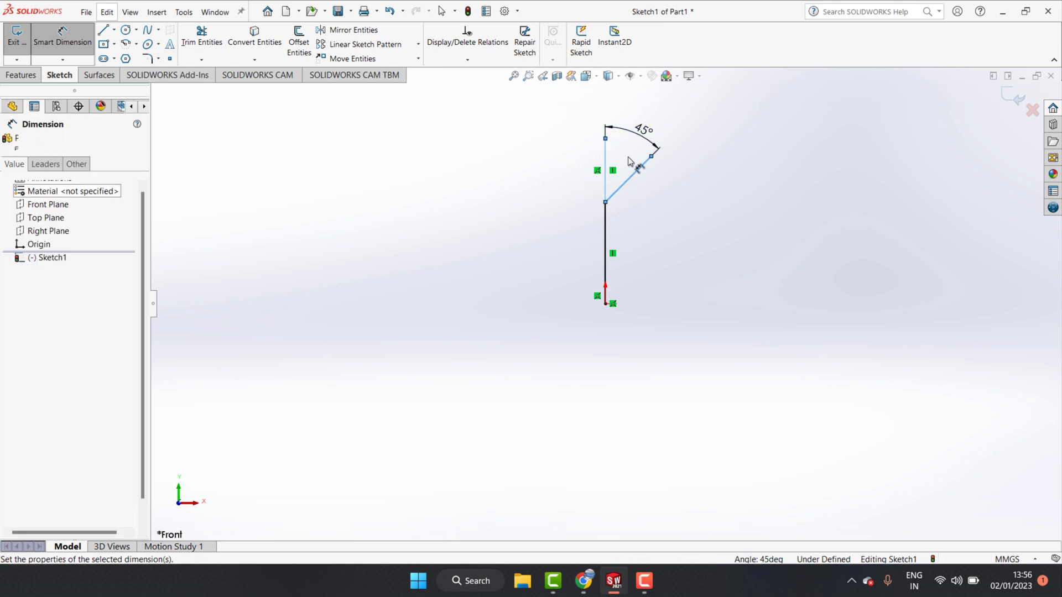
{"action": "left_click", "coordinate": [600, 119]}
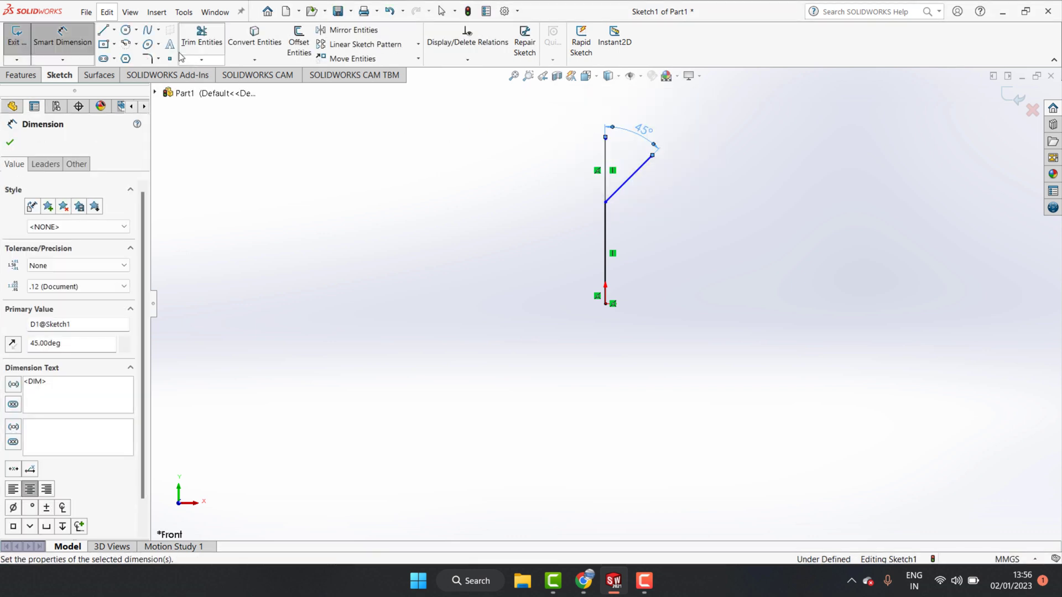
Step: Set the diagonal branch length to 30 mm
{"action": "left_click", "coordinate": [632, 176]}
{"action": "left_click", "coordinate": [61, 49]}
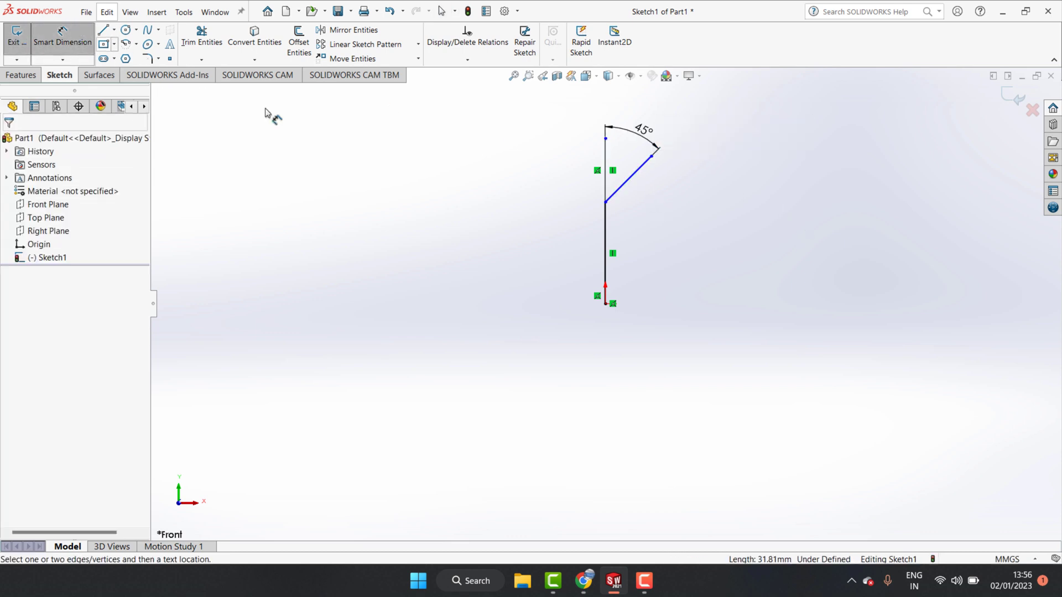
{"action": "left_click", "coordinate": [630, 178]}
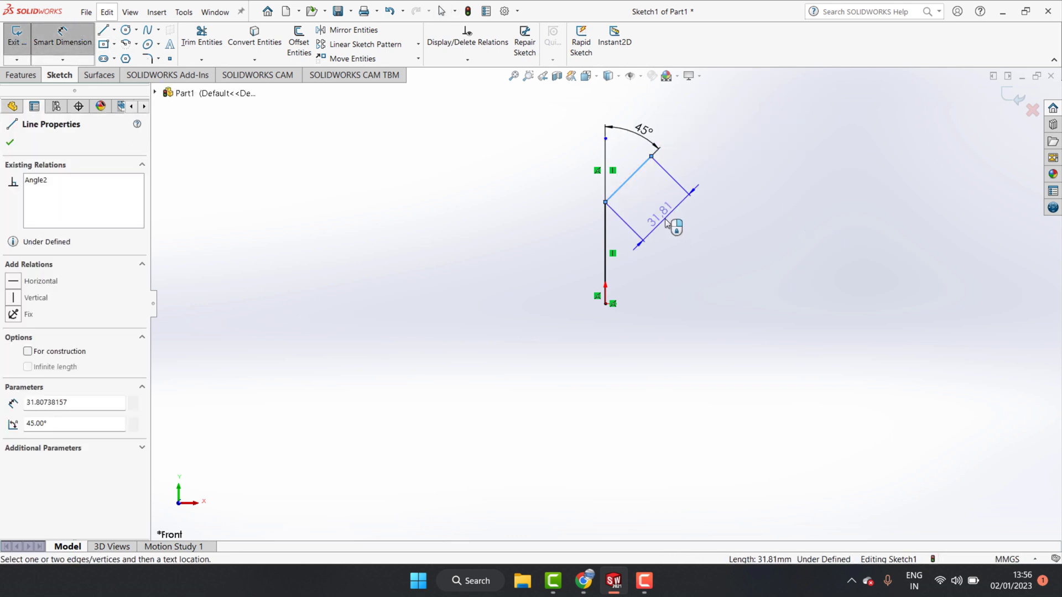
{"action": "left_click", "coordinate": [674, 224]}
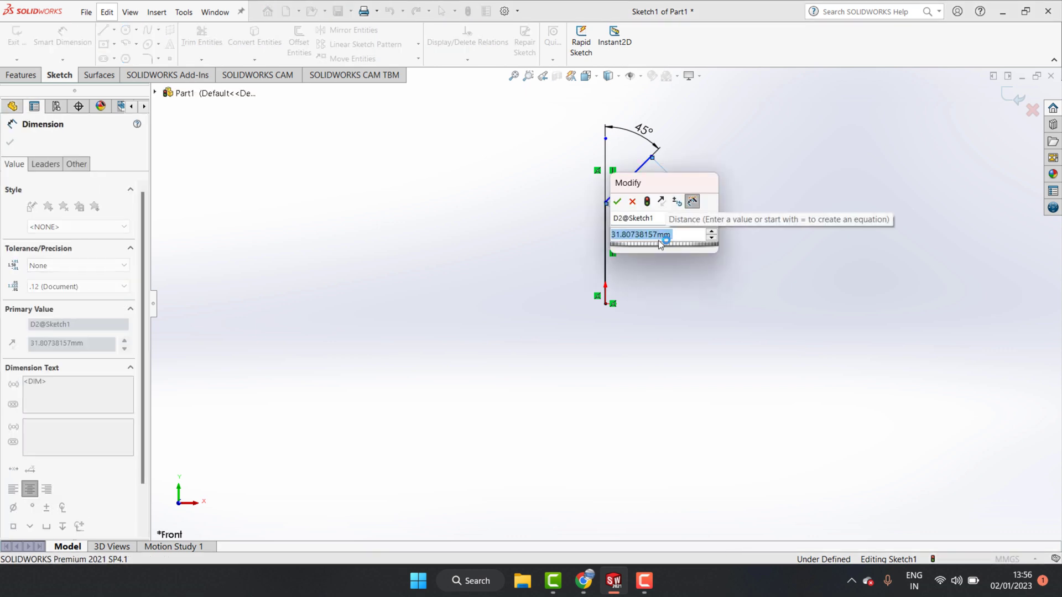
{"action": "key", "text": "Return"}
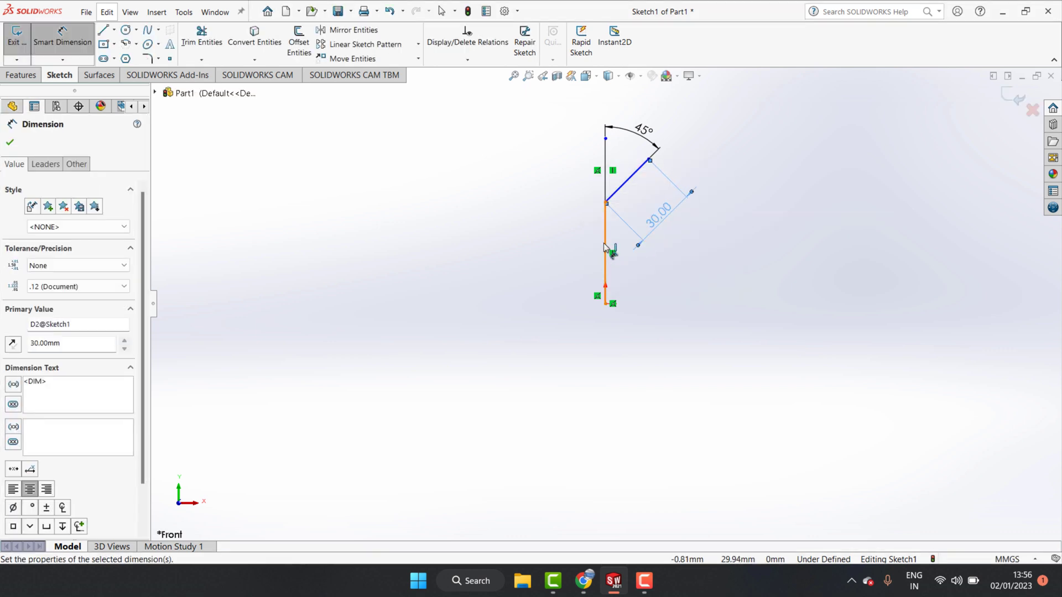
Step: Set the lower vertical stem length to 30 mm, correcting a mistyped value
{"action": "left_click", "coordinate": [606, 250]}
{"action": "left_click", "coordinate": [579, 283]}
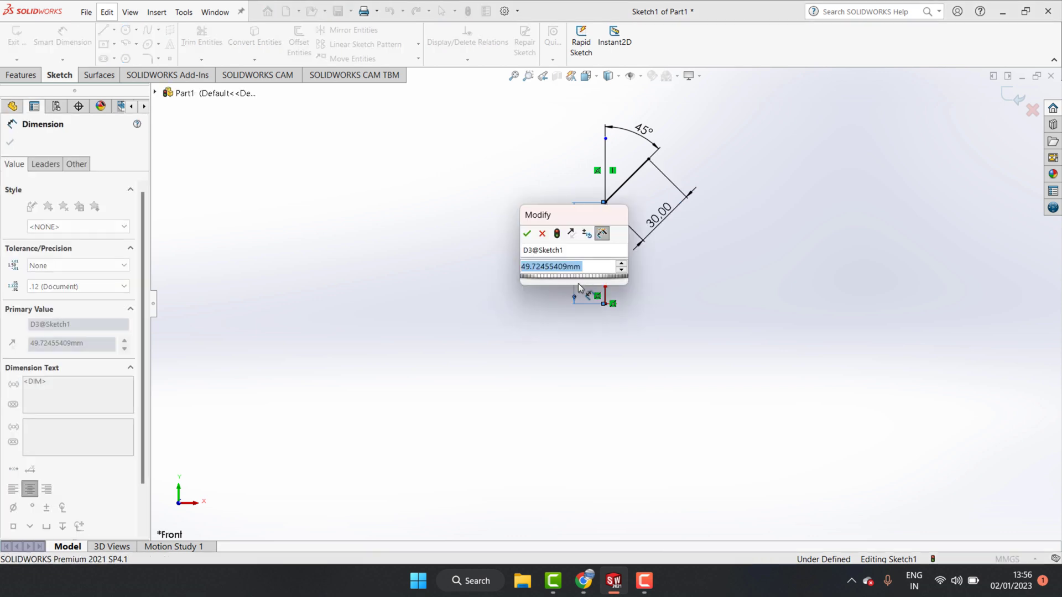
{"action": "type", "text": "30p"}
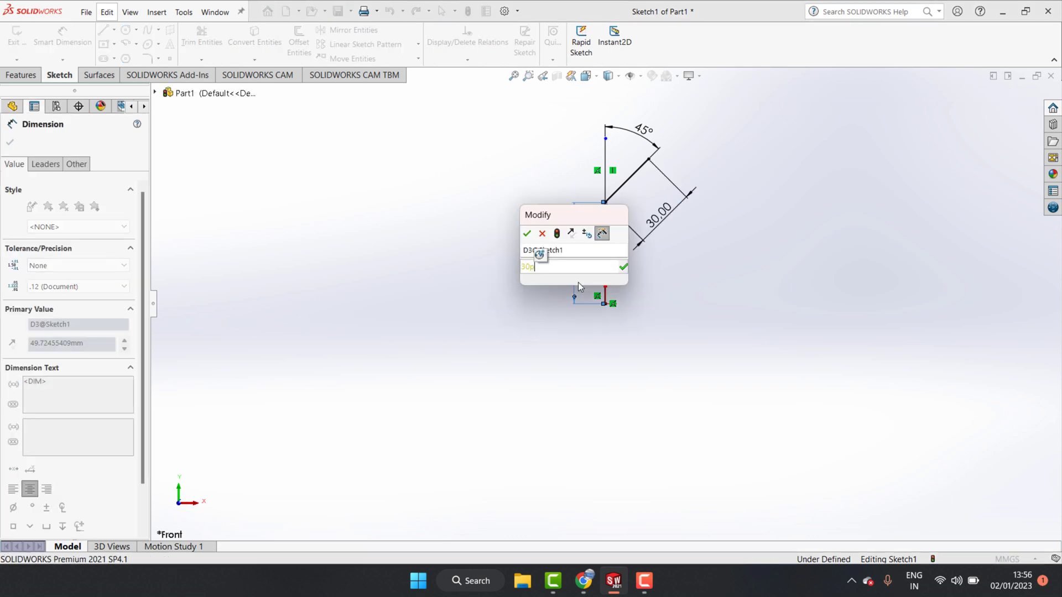
{"action": "double_click", "coordinate": [513, 267]}
{"action": "type", "text": "30"}
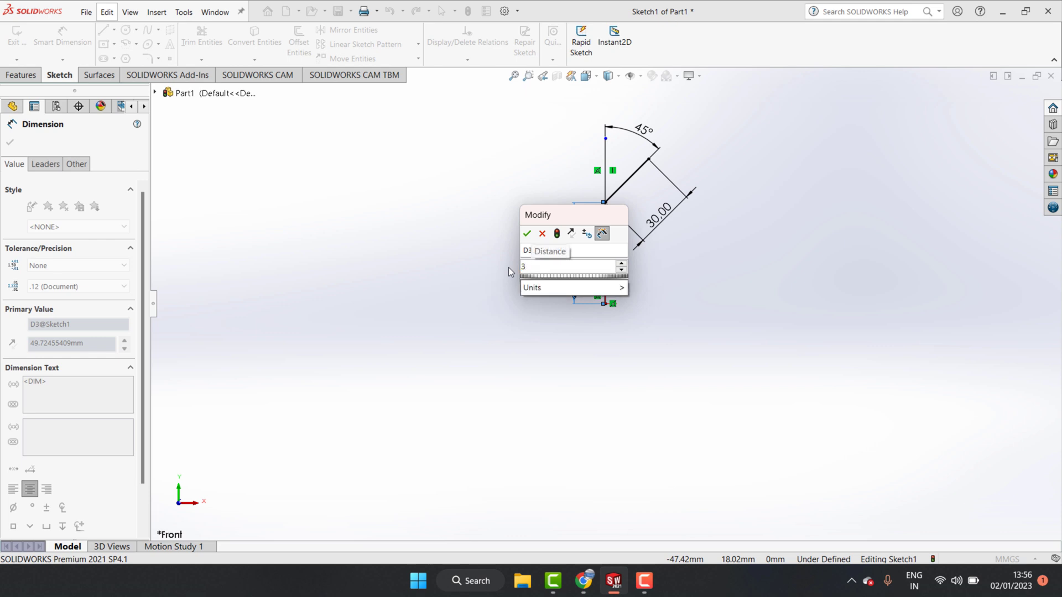
{"action": "left_click", "coordinate": [526, 235]}
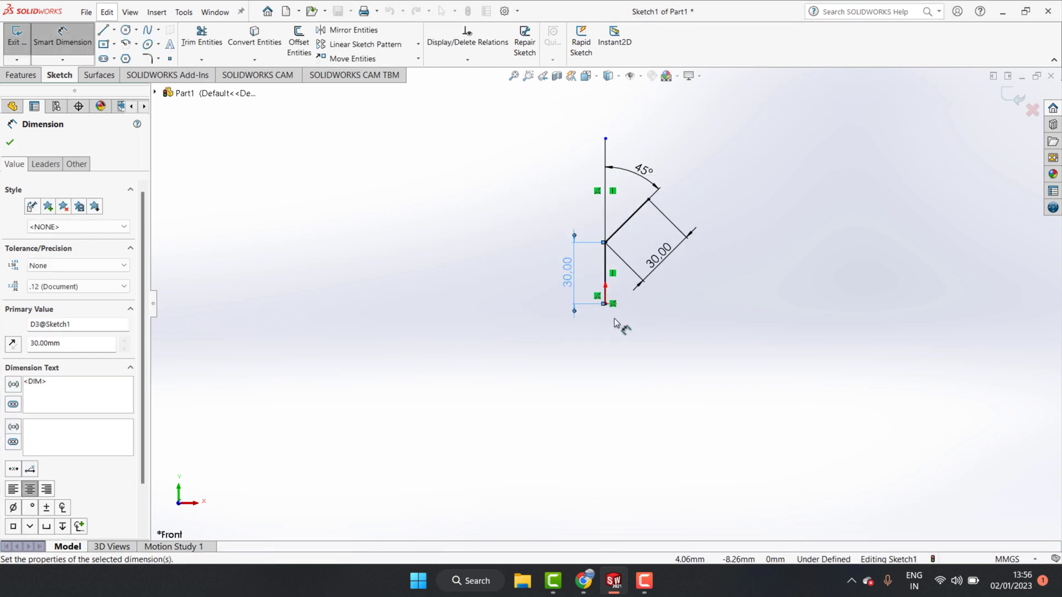
{"action": "scroll", "coordinate": [624, 287], "scroll_direction": "down", "scroll_amount": 1}
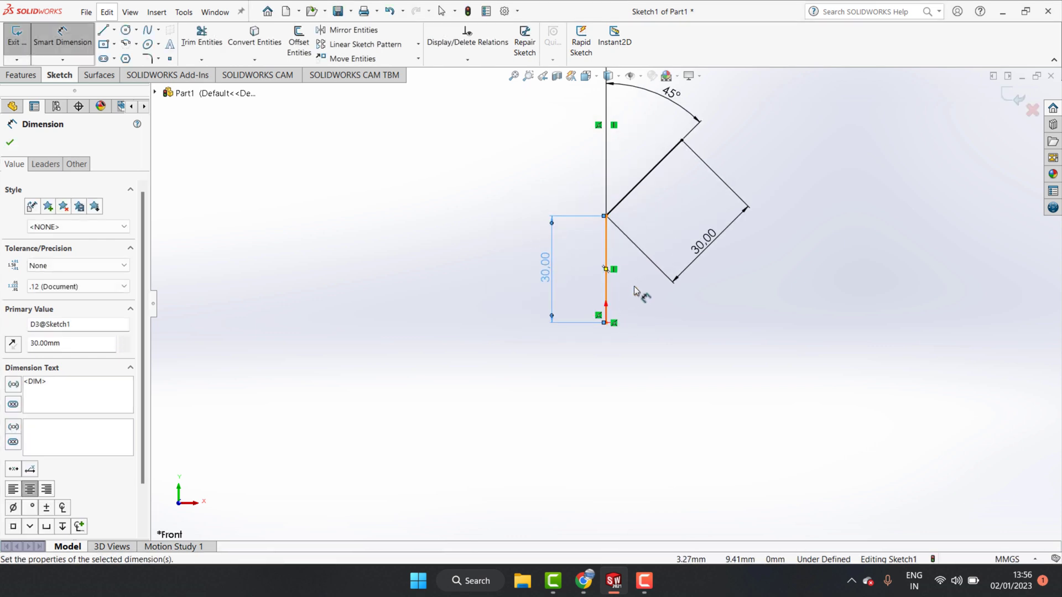
{"action": "scroll", "coordinate": [642, 285], "scroll_direction": "down", "scroll_amount": 1}
{"action": "scroll", "coordinate": [627, 232], "scroll_direction": "up", "scroll_amount": 1}
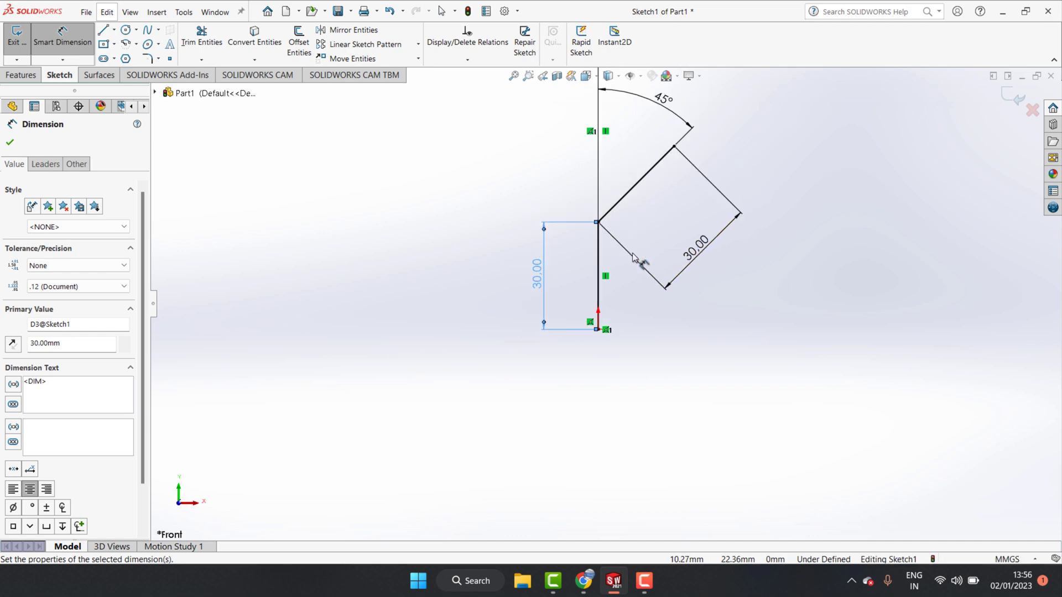
{"action": "left_click", "coordinate": [10, 139]}
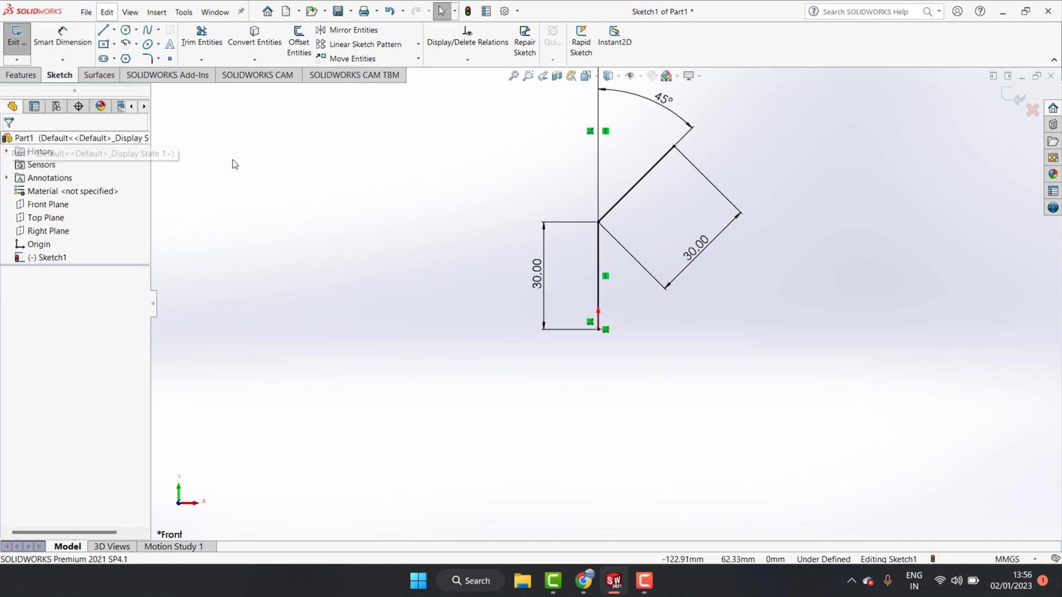
Step: Delete the upper vertical helper line and its angle, then exit Sketch1
{"action": "right_click", "coordinate": [599, 164]}
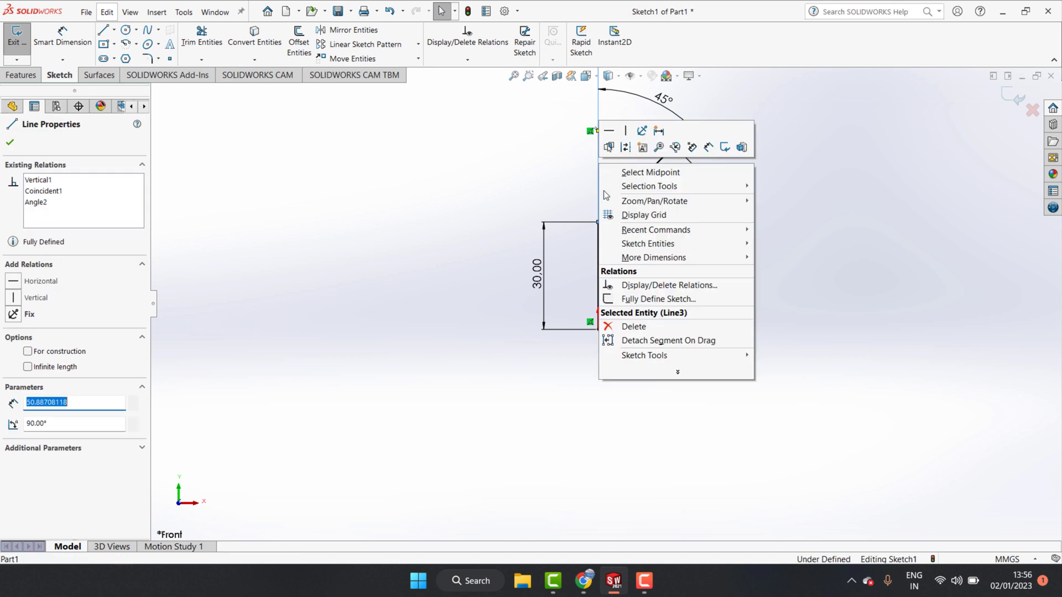
{"action": "left_click", "coordinate": [625, 324]}
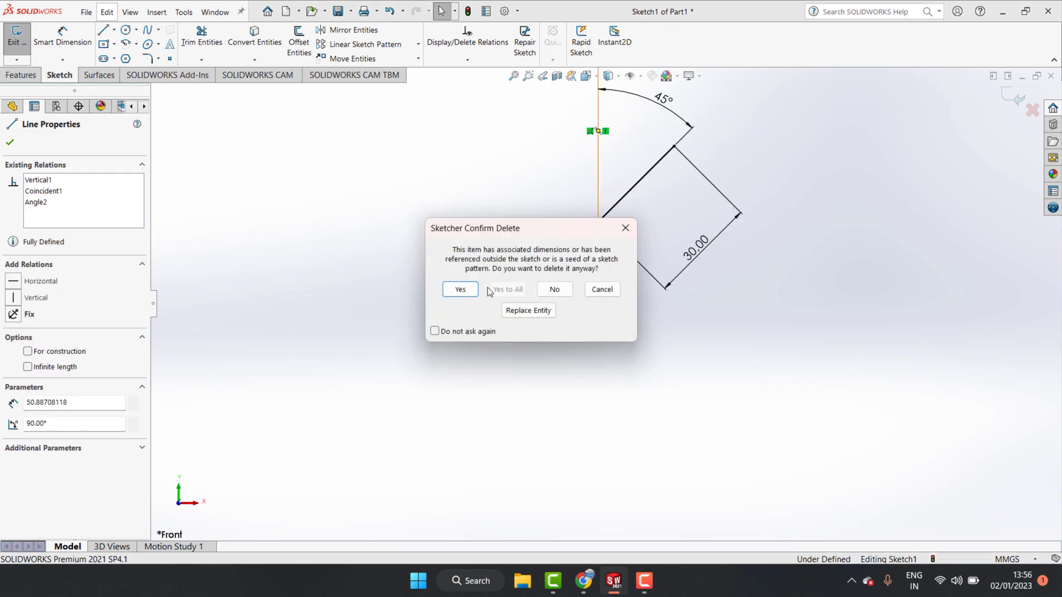
{"action": "left_click", "coordinate": [459, 289]}
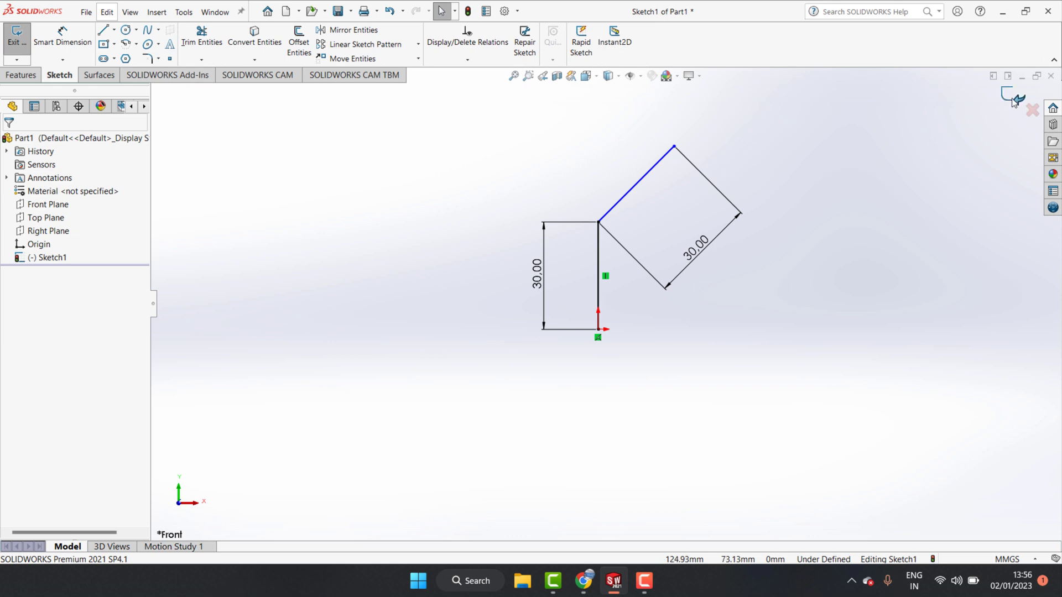
{"action": "left_click", "coordinate": [1014, 103]}
{"action": "left_click", "coordinate": [20, 75]}
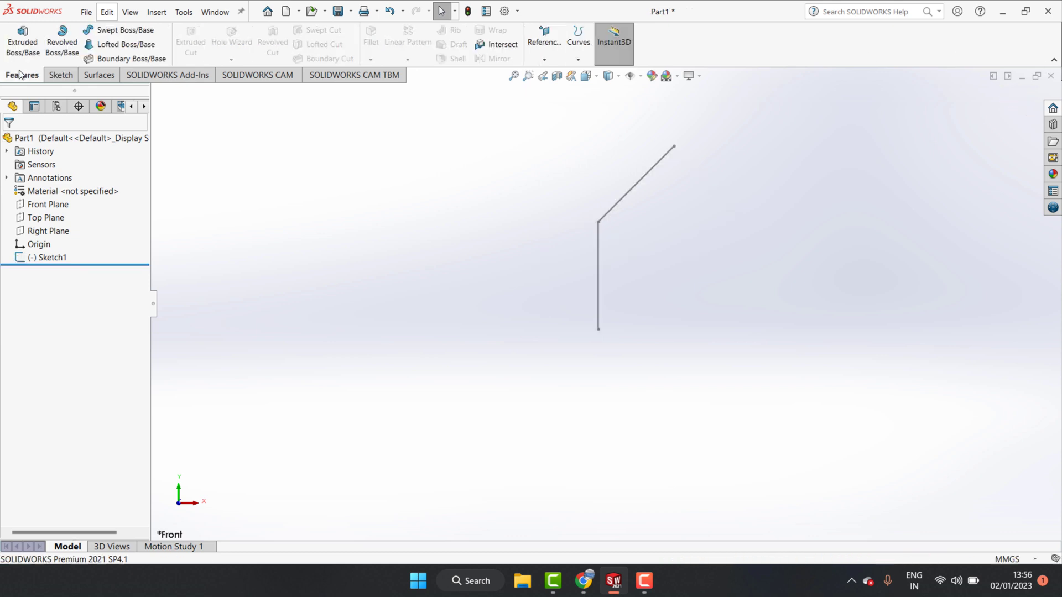
Step: Select the Top Plane and view it face-on for a new sketch
{"action": "left_click", "coordinate": [47, 219]}
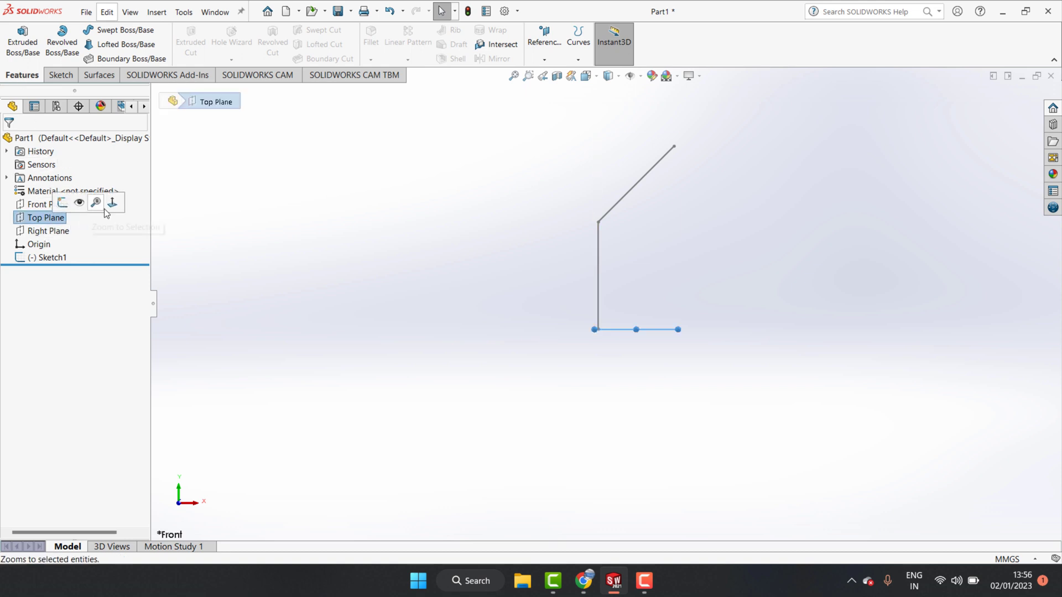
{"action": "left_click", "coordinate": [113, 202]}
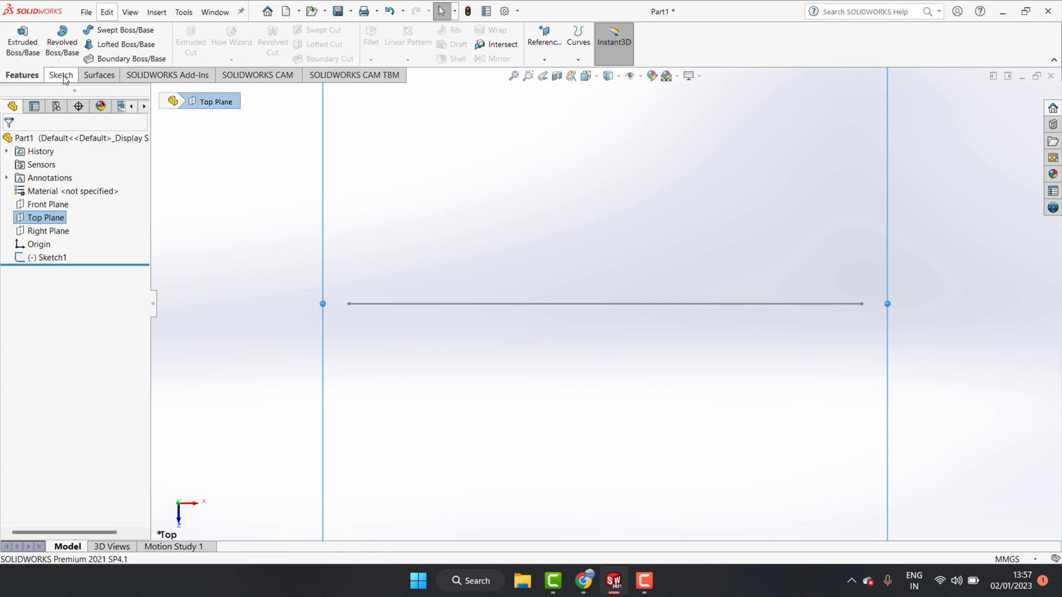
{"action": "left_click", "coordinate": [595, 78]}
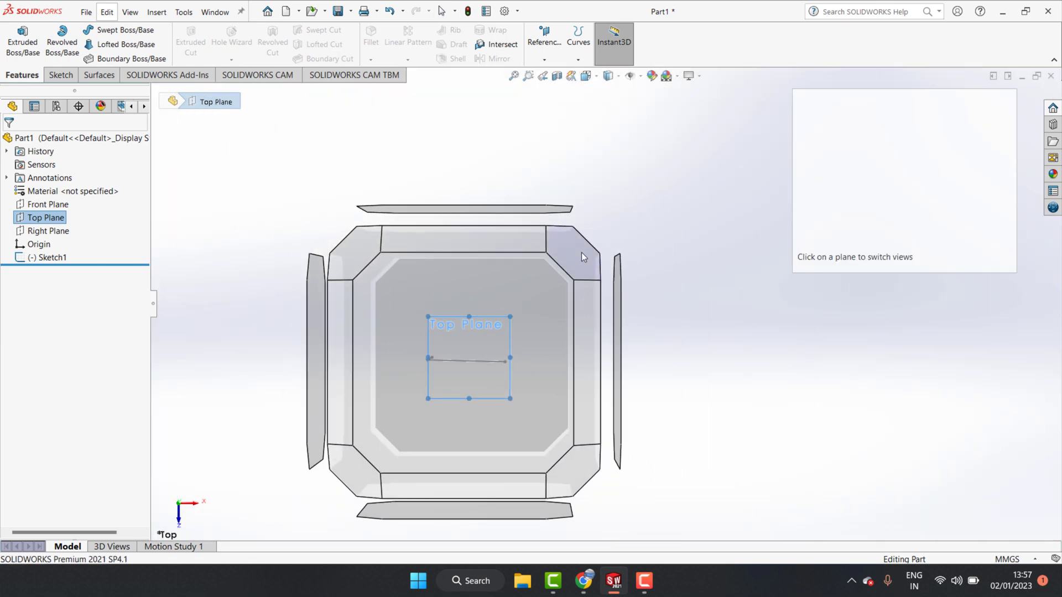
{"action": "left_click", "coordinate": [582, 253]}
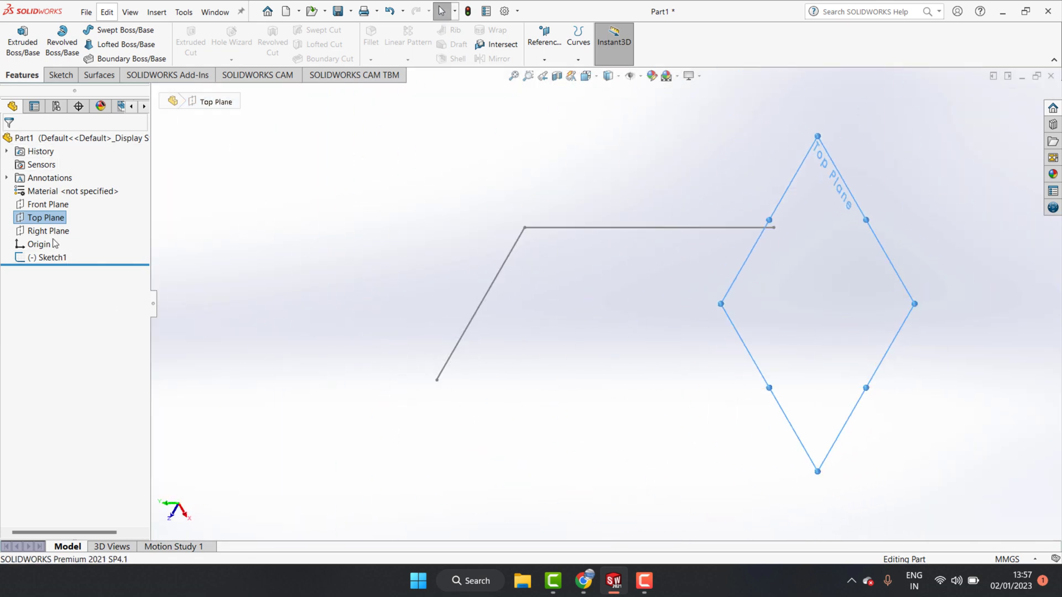
{"action": "left_click", "coordinate": [53, 217]}
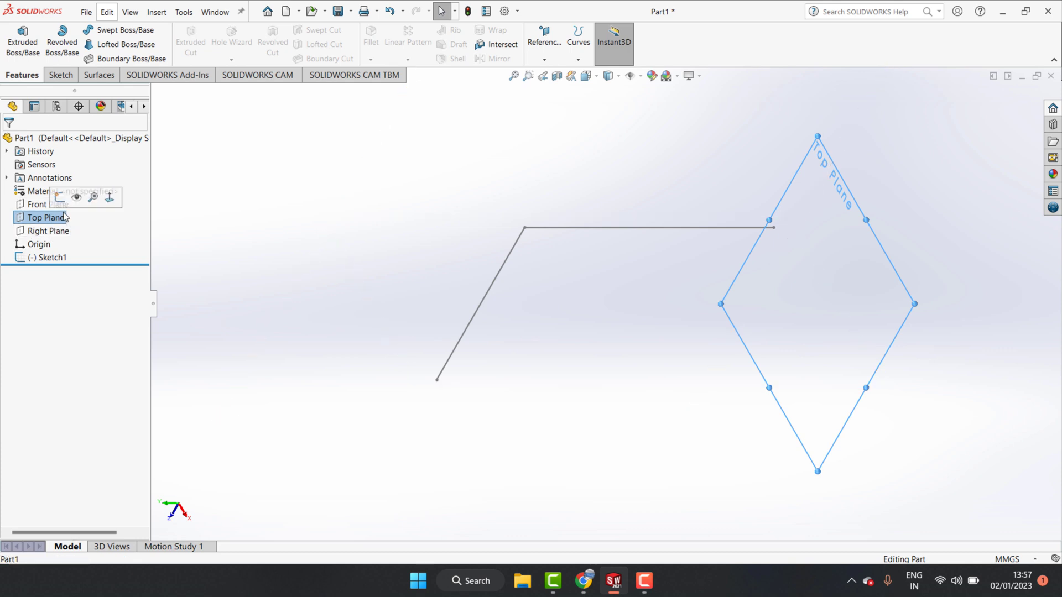
{"action": "left_click", "coordinate": [55, 221]}
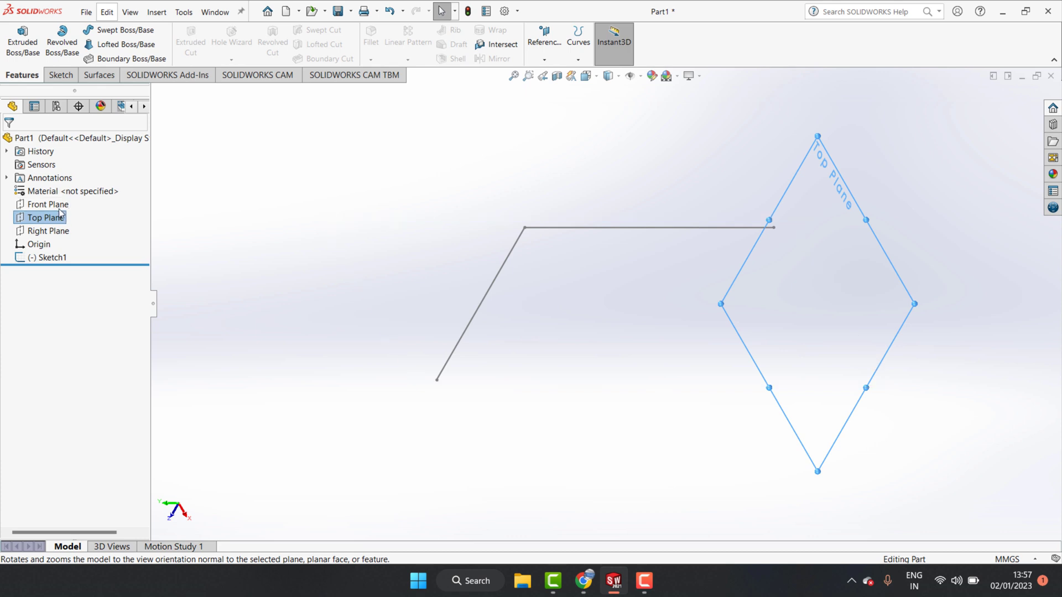
{"action": "left_click", "coordinate": [102, 203]}
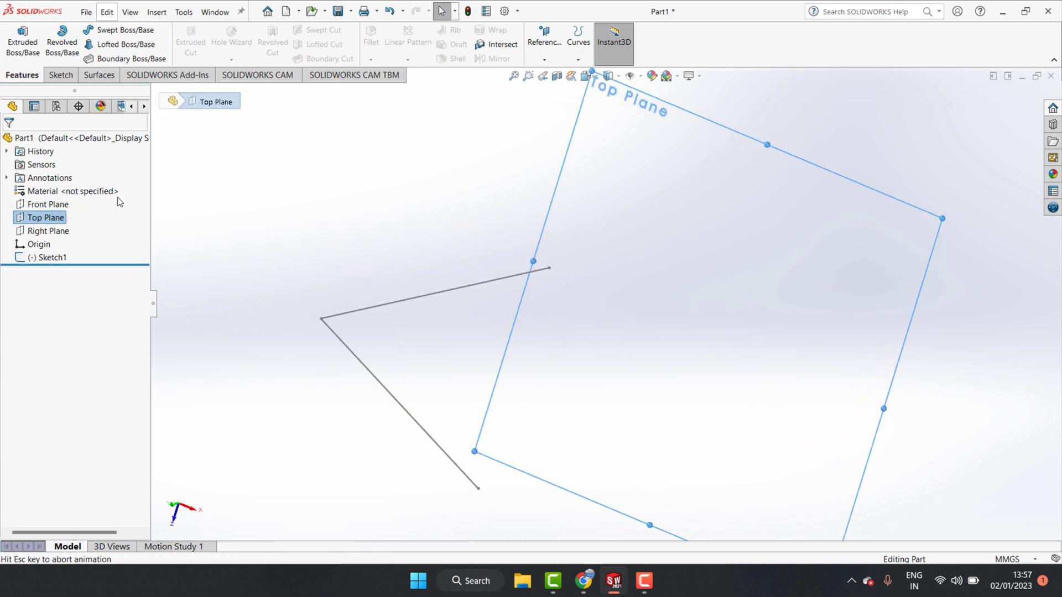
{"action": "left_click", "coordinate": [60, 75]}
Step: Draw a circle centred at the origin and give it an initial 25 mm diameter
{"action": "left_click", "coordinate": [126, 31]}
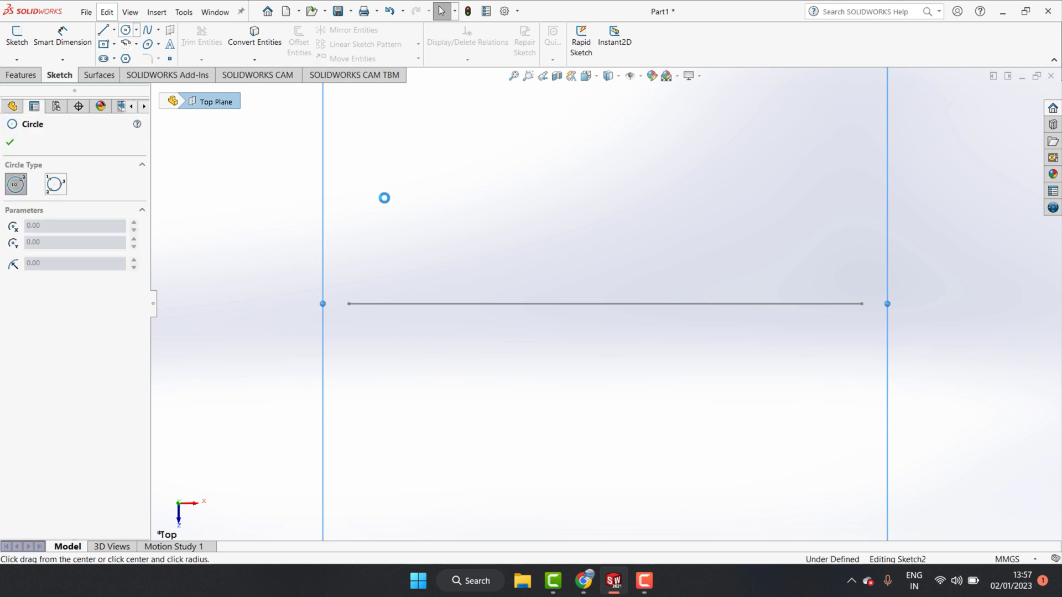
{"action": "left_click", "coordinate": [348, 303]}
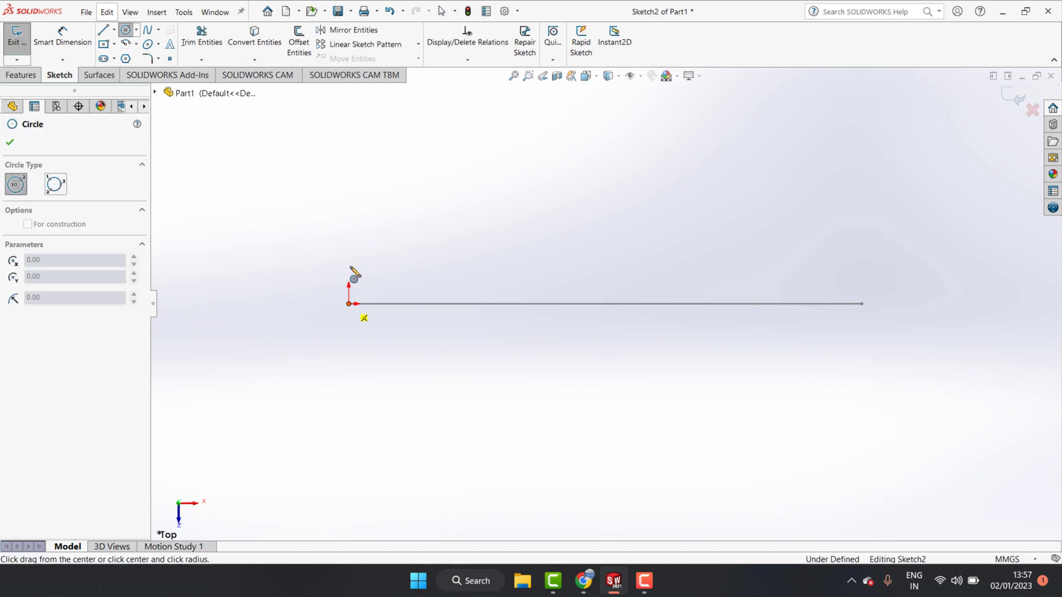
{"action": "left_click", "coordinate": [349, 248]}
{"action": "left_click", "coordinate": [62, 39]}
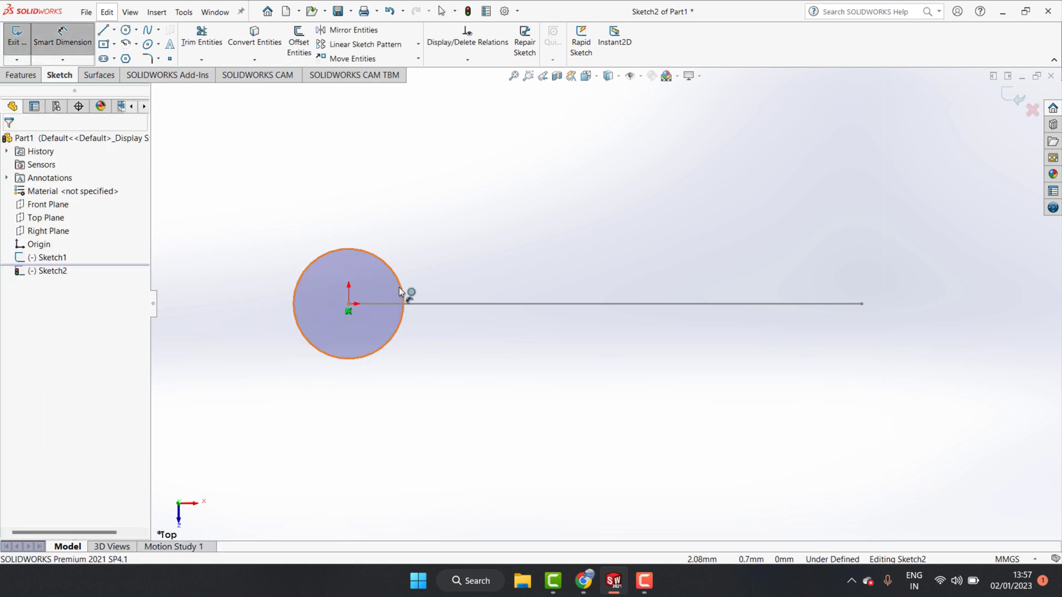
{"action": "left_click", "coordinate": [401, 284]}
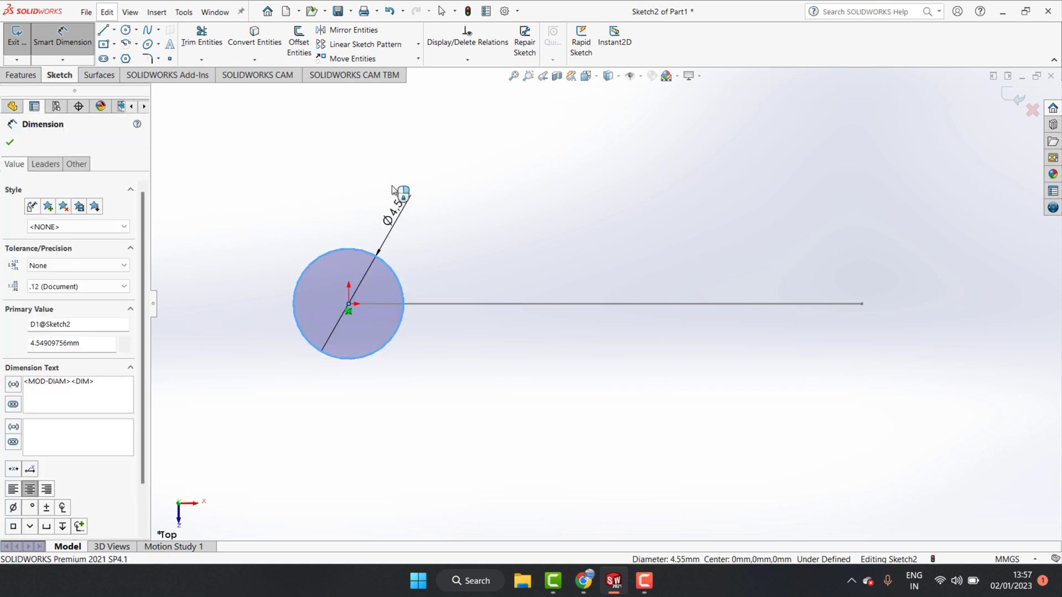
{"action": "left_click", "coordinate": [397, 188]}
{"action": "type", "text": "25"}
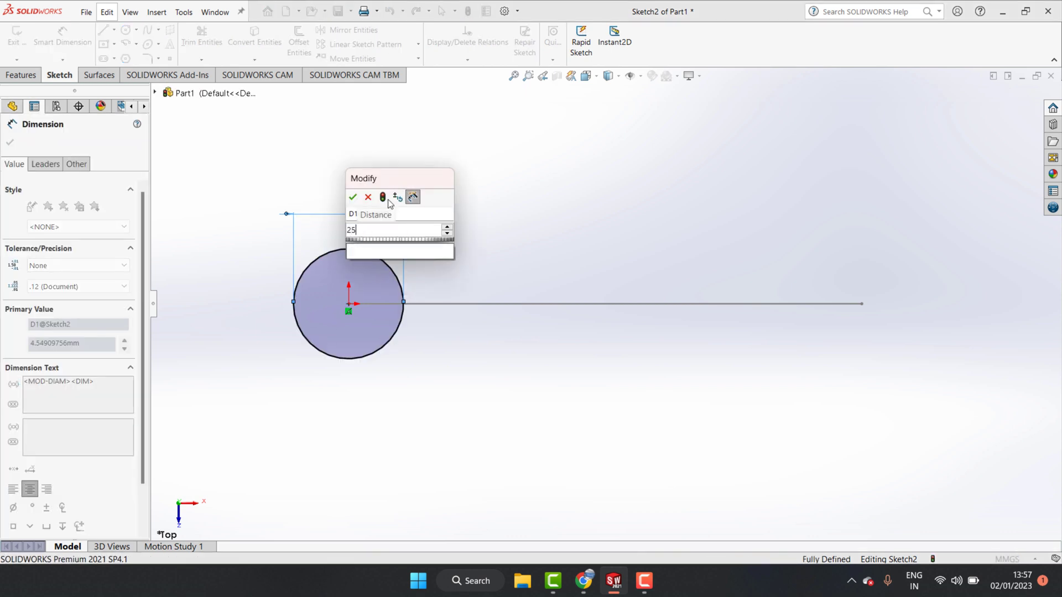
{"action": "left_click", "coordinate": [353, 197]}
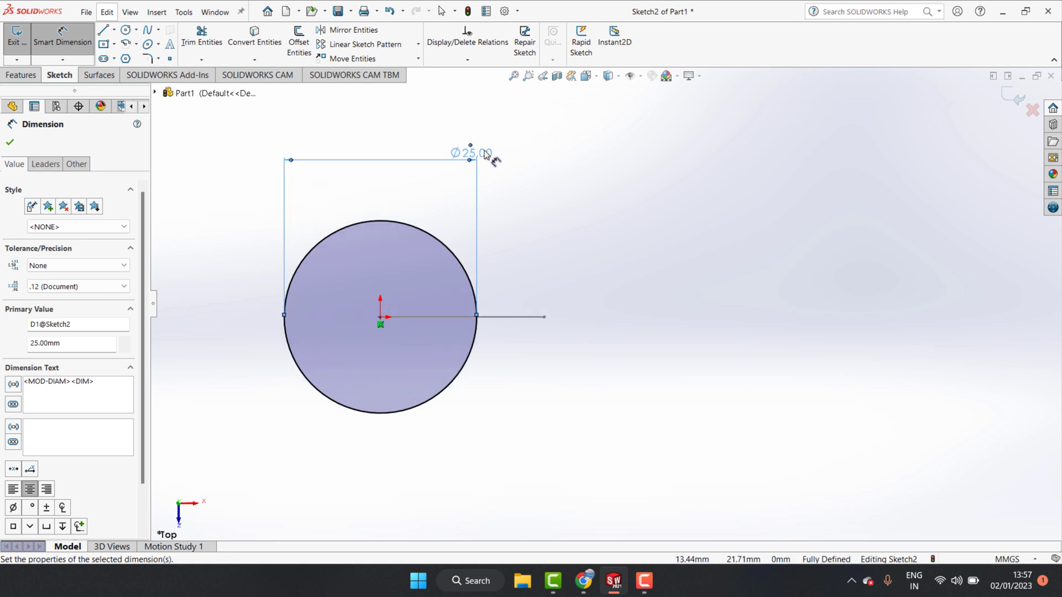
Step: Correct the circle's diameter to 20 mm and finish dimensioning
{"action": "double_click", "coordinate": [491, 156]}
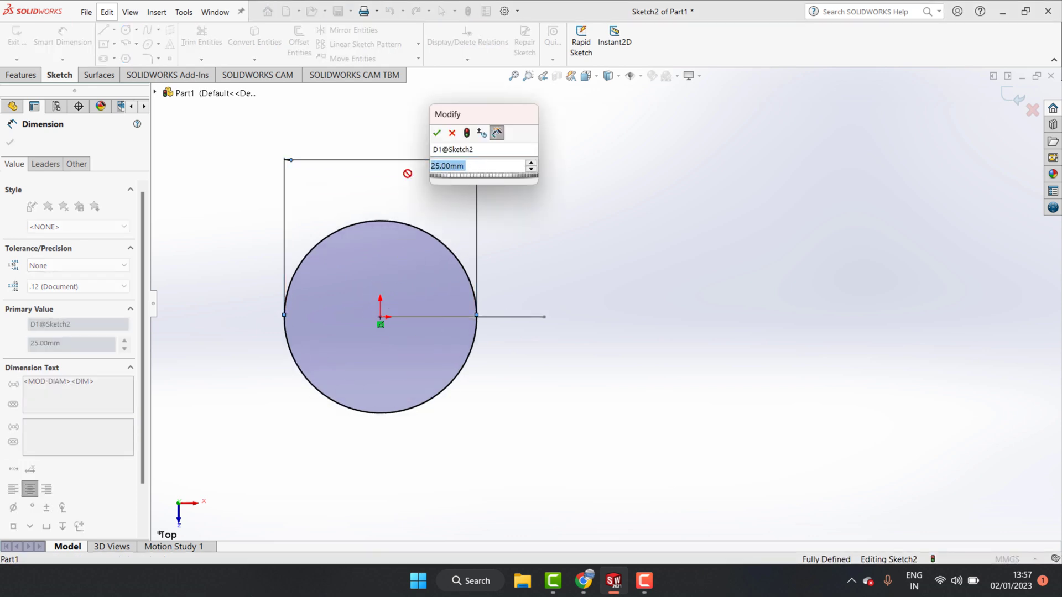
{"action": "type", "text": "29"}
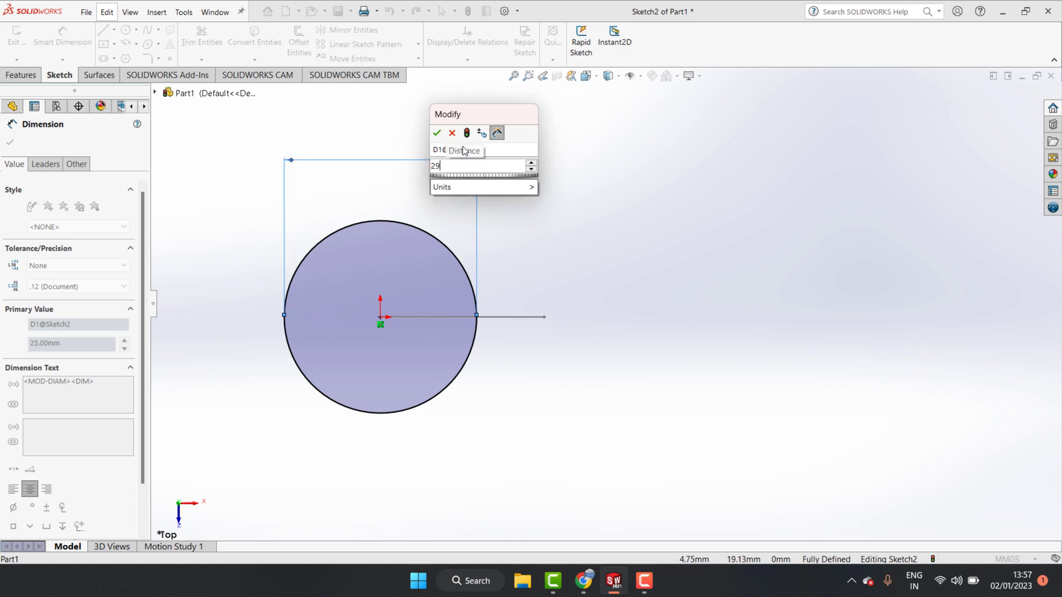
{"action": "left_click", "coordinate": [436, 133]}
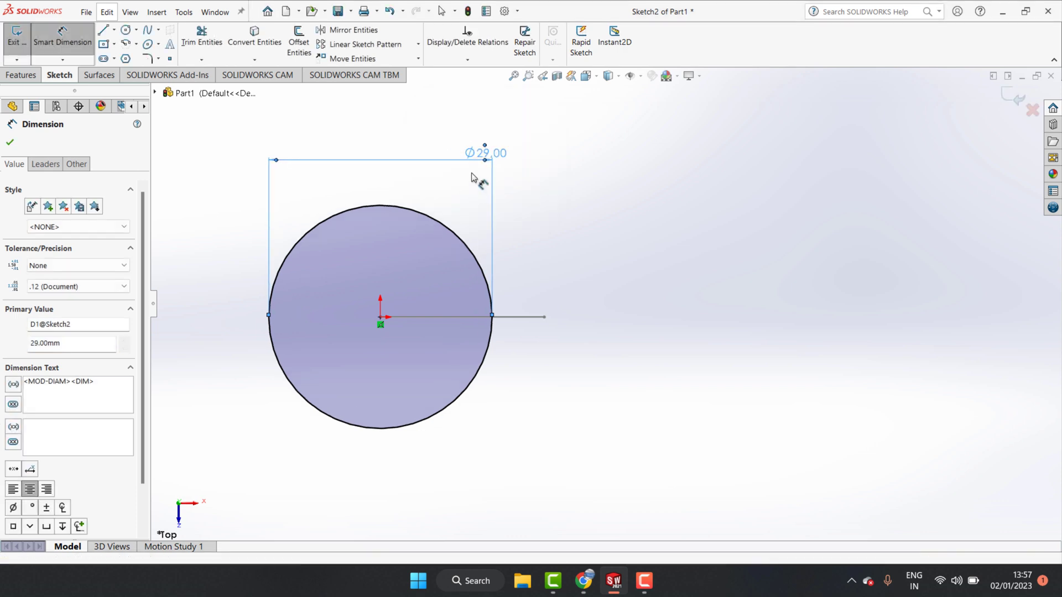
{"action": "double_click", "coordinate": [481, 155]}
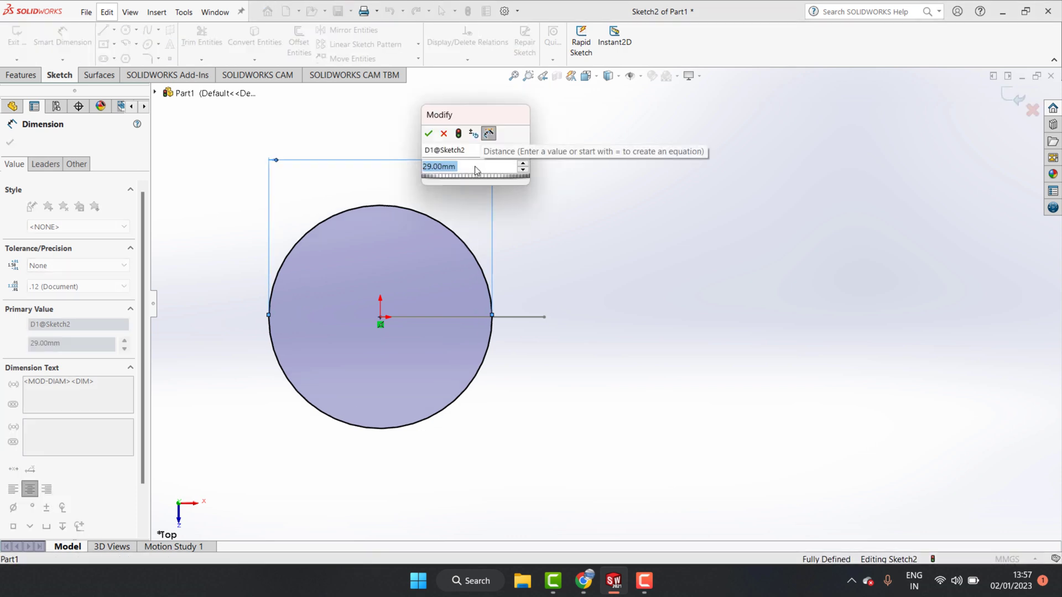
{"action": "type", "text": "29"}
{"action": "key", "text": "Return"}
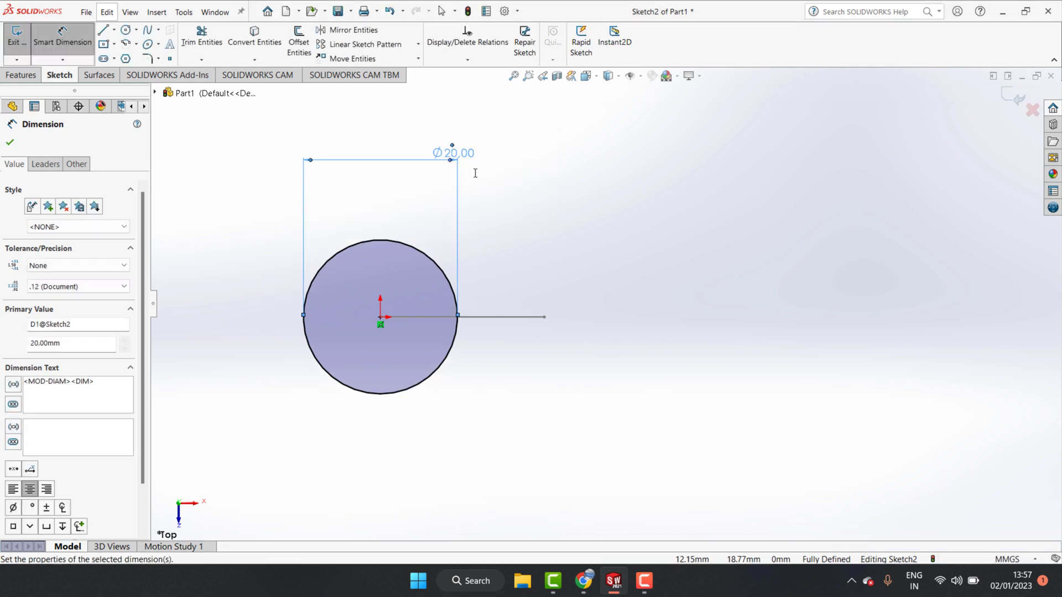
{"action": "left_click", "coordinate": [10, 142]}
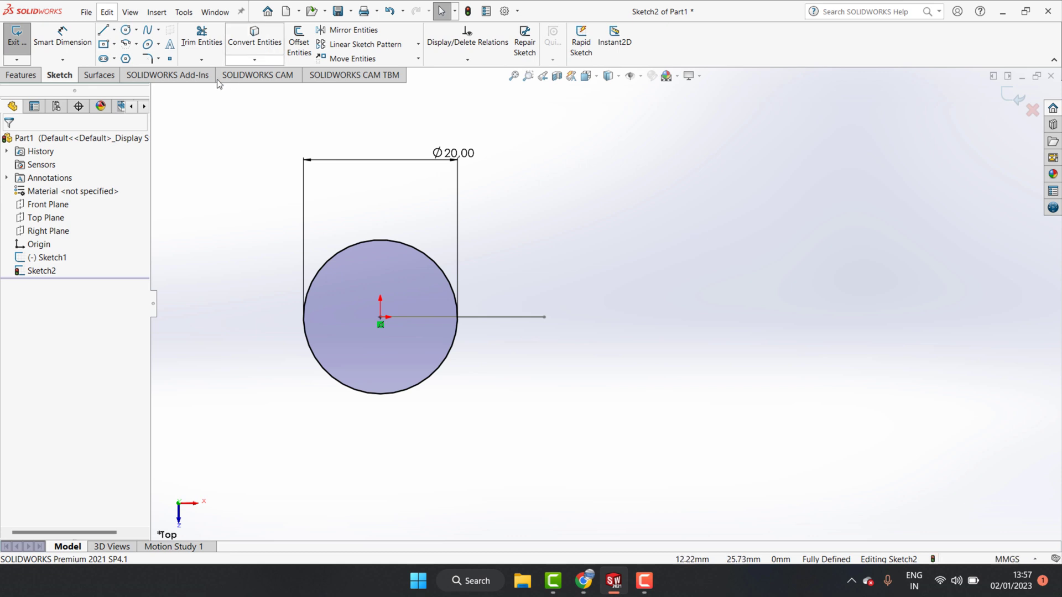
Step: Switch to an isometric view and orbit to see the circle and bent path together
{"action": "left_click", "coordinate": [596, 78]}
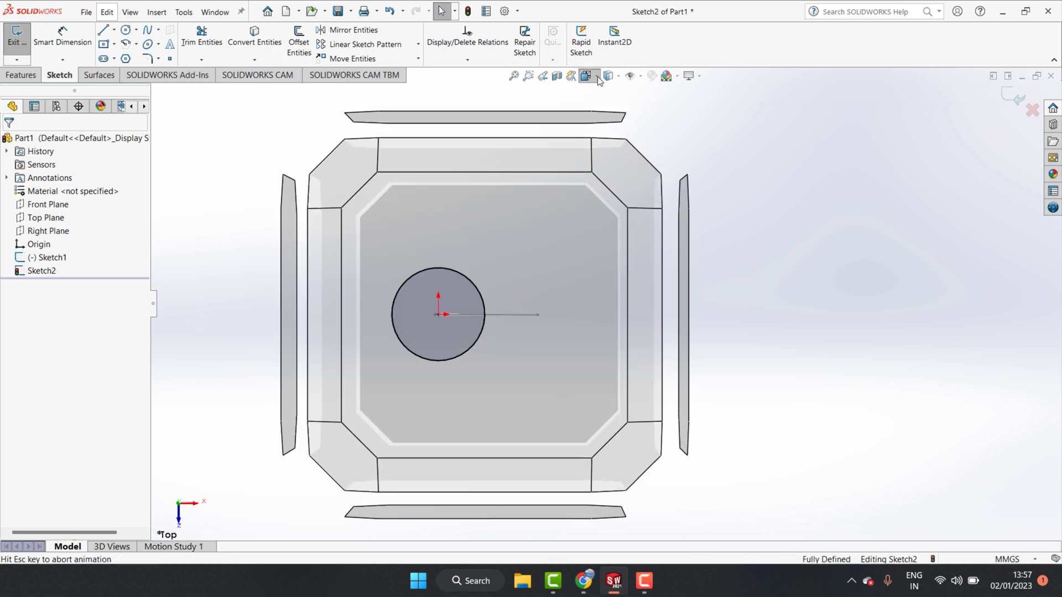
{"action": "left_click", "coordinate": [361, 253]}
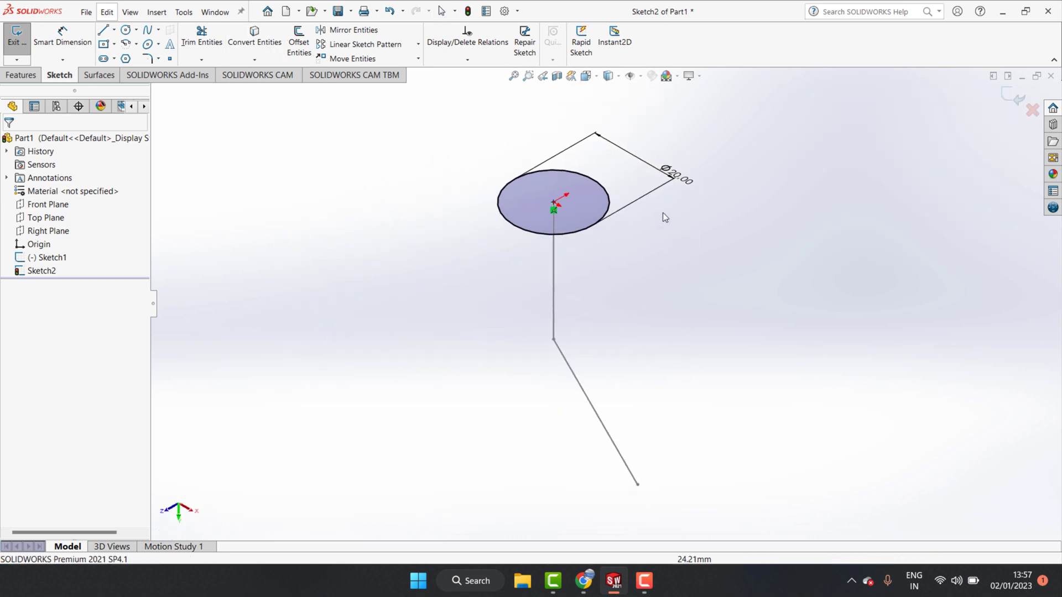
{"action": "mouse_move", "coordinate": [589, 344]}
{"action": "middle_mouse_down"}
{"action": "mouse_move", "coordinate": [611, 157]}
{"action": "mouse_move", "coordinate": [640, 66]}
{"action": "mouse_move", "coordinate": [690, 446]}
{"action": "mouse_move", "coordinate": [663, 533]}
{"action": "mouse_move", "coordinate": [613, 273]}
{"action": "mouse_move", "coordinate": [660, 372]}
{"action": "mouse_move", "coordinate": [563, 364]}
{"action": "middle_mouse_up"}
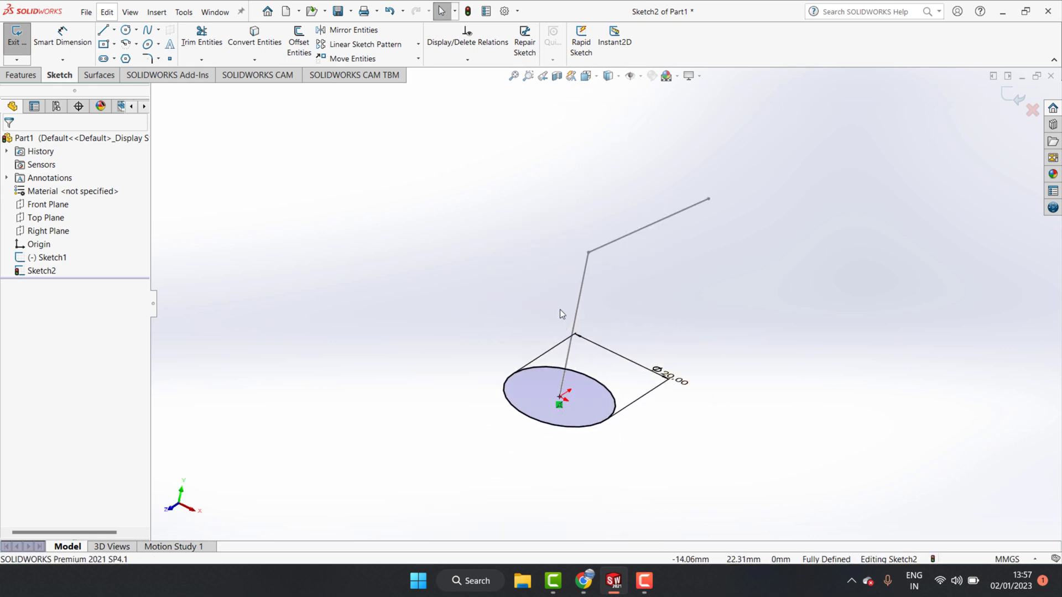
{"action": "left_click", "coordinate": [17, 78]}
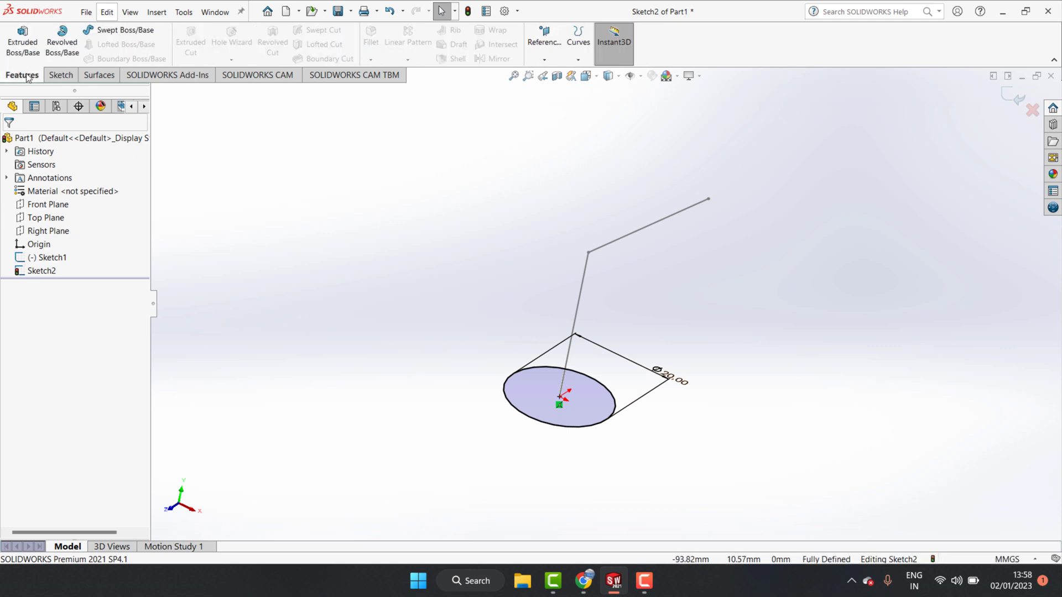
Step: Sweep the 20 mm circle (Sketch2) along the bent Sketch1 path to create Sweep1
{"action": "left_click", "coordinate": [109, 32]}
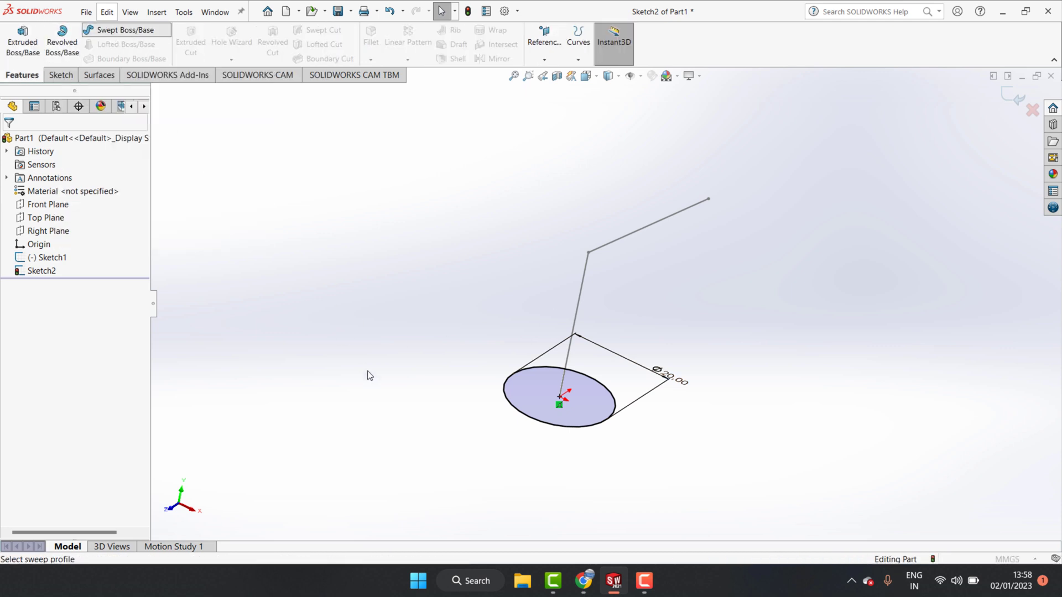
{"action": "left_click", "coordinate": [529, 423]}
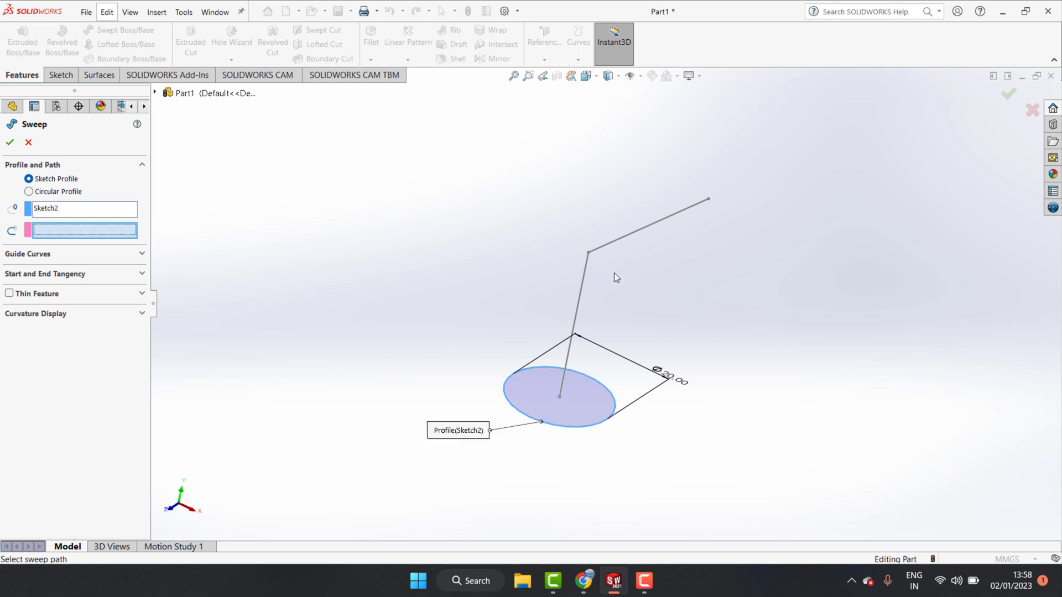
{"action": "left_click", "coordinate": [582, 276]}
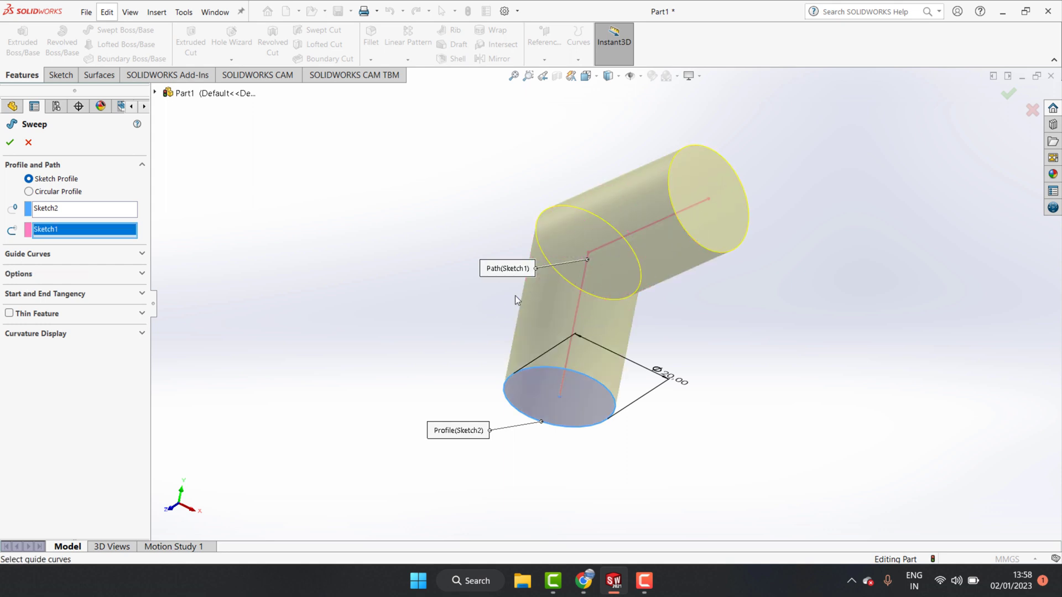
{"action": "left_click", "coordinate": [9, 144]}
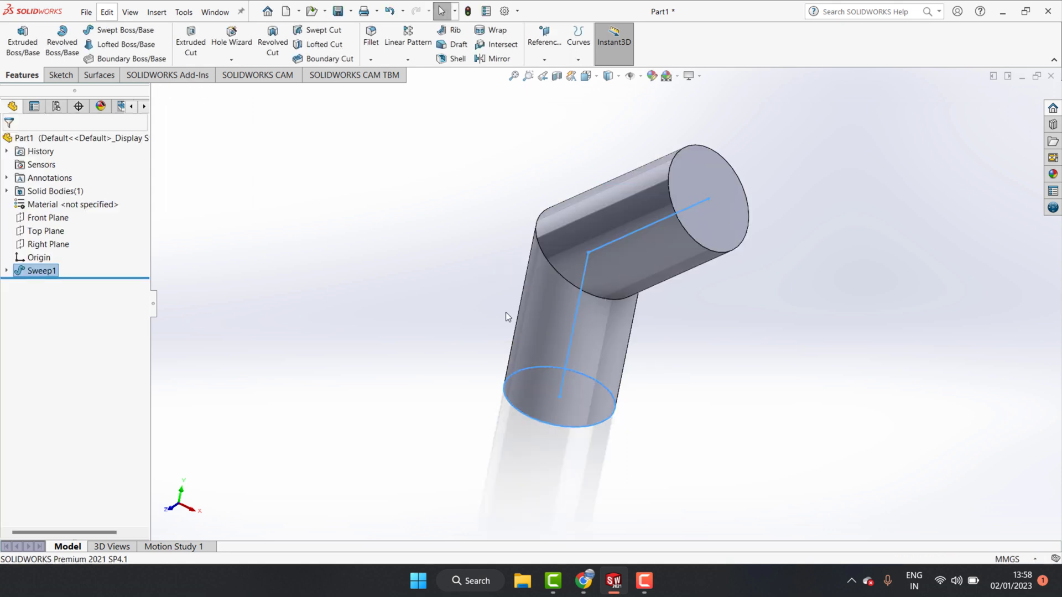
{"action": "left_click", "coordinate": [722, 320]}
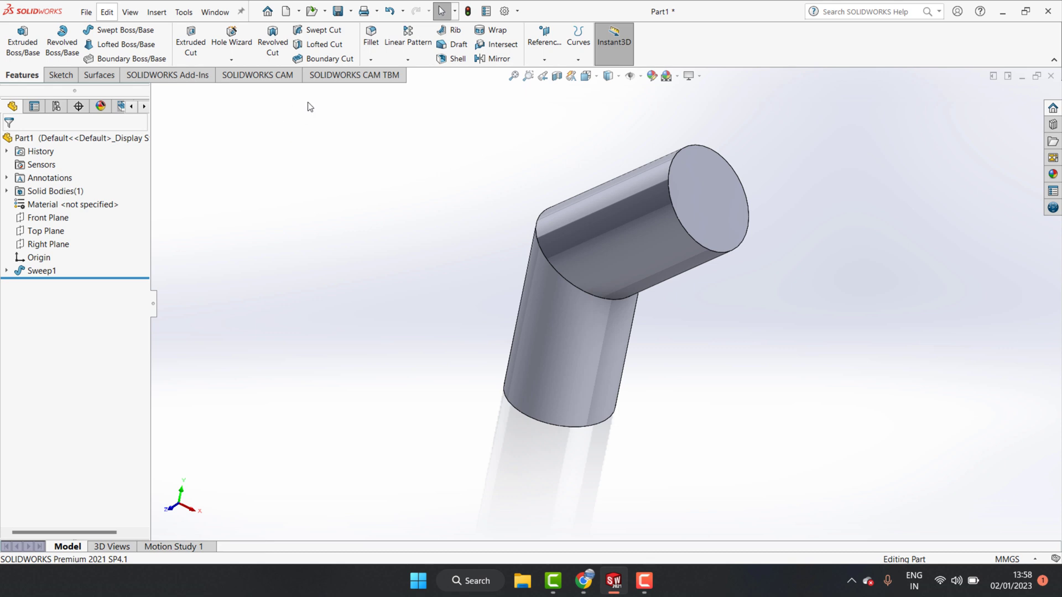
{"action": "left_click", "coordinate": [408, 59]}
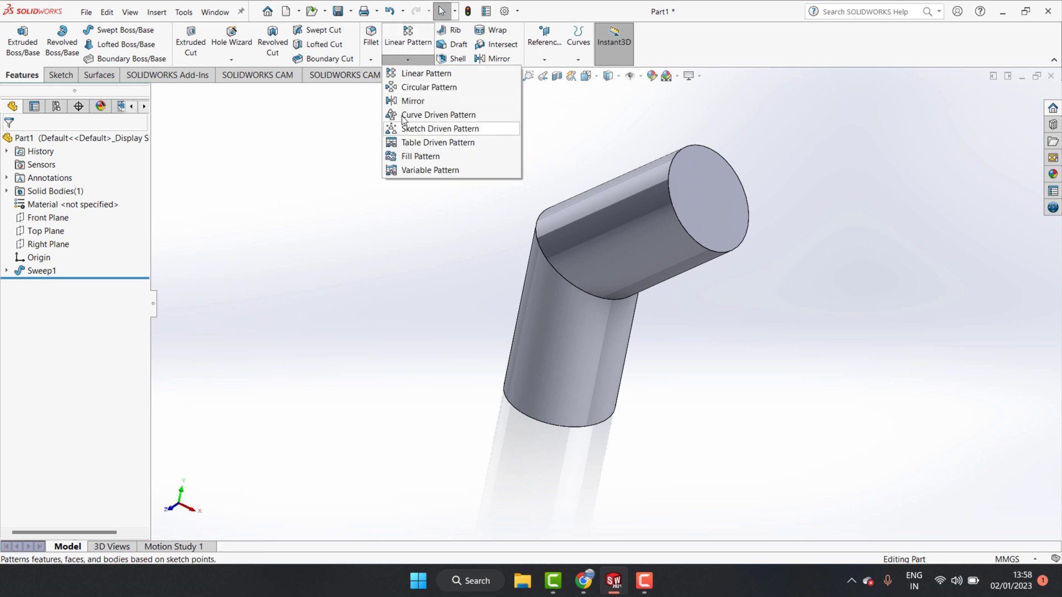
Step: Mirror Sweep1 about the Right Plane to form the Y-shaped solid
{"action": "left_click", "coordinate": [410, 100]}
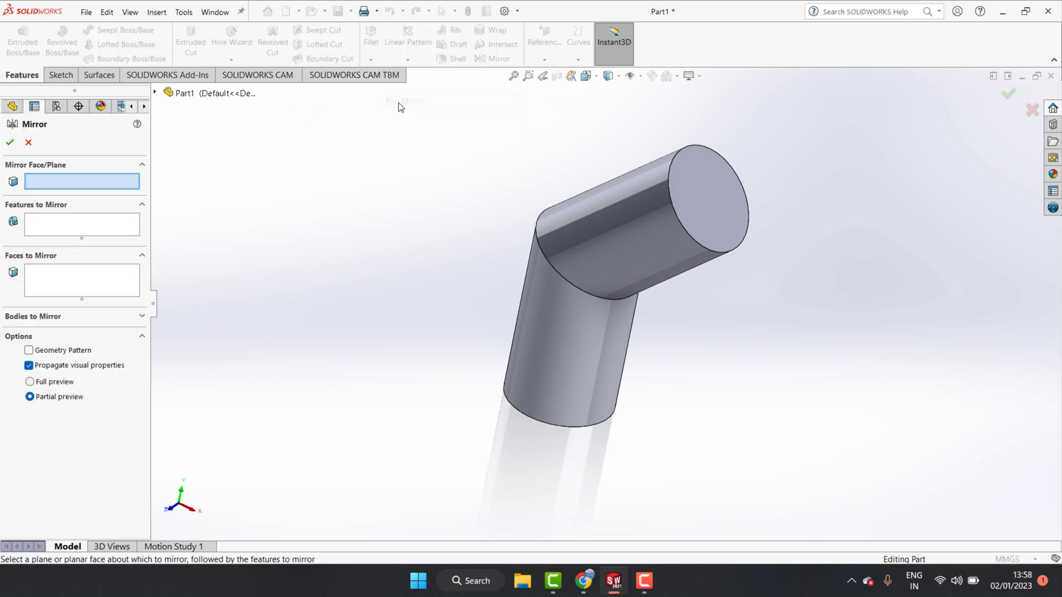
{"action": "left_click", "coordinate": [155, 92]}
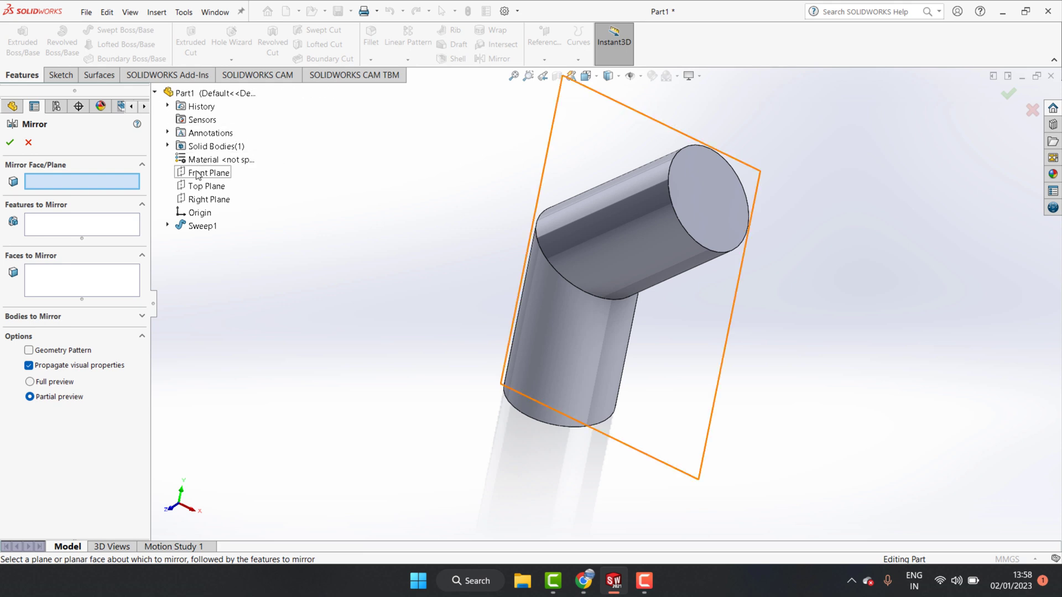
{"action": "left_click", "coordinate": [221, 200]}
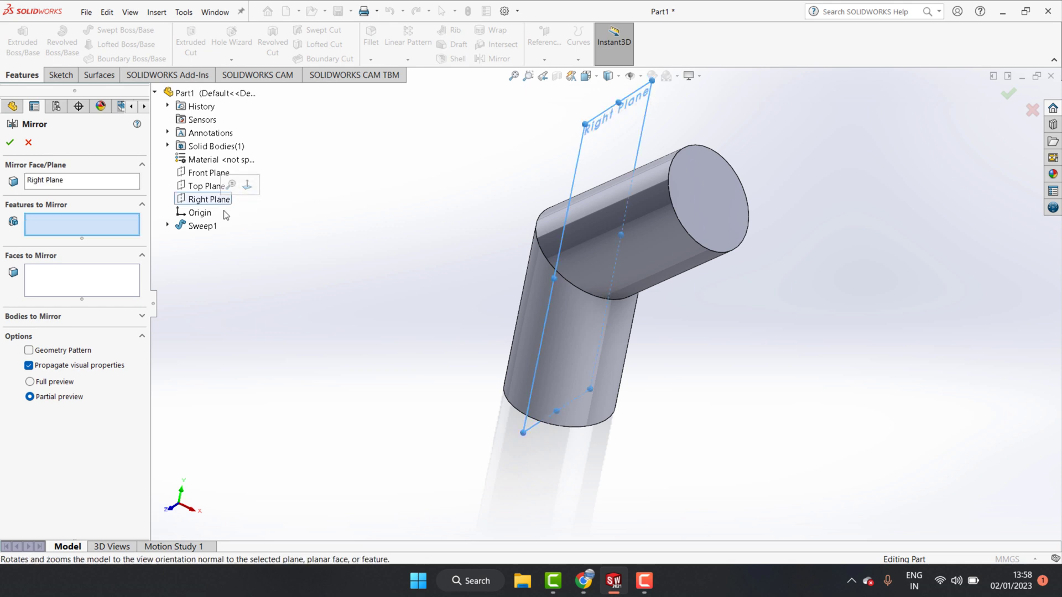
{"action": "left_click", "coordinate": [702, 215]}
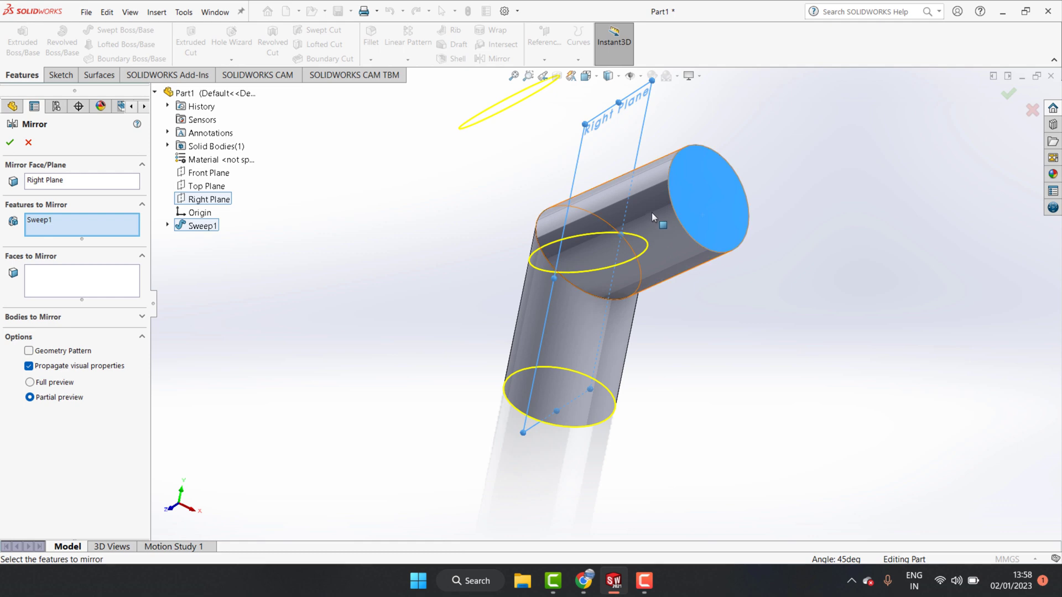
{"action": "left_click", "coordinate": [9, 142]}
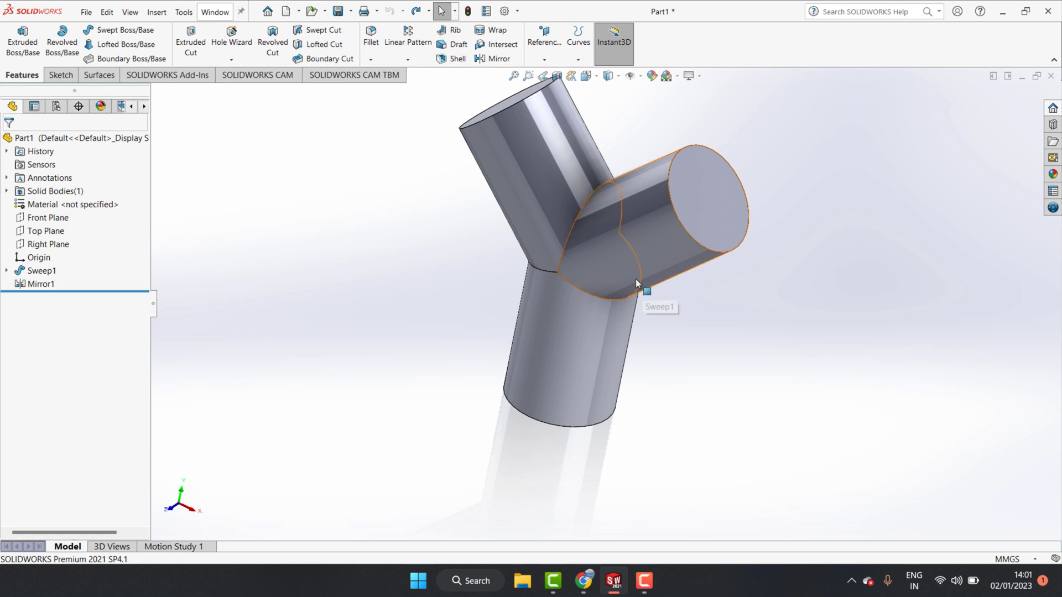
Step: Start a sketch on the stem's bottom end face, viewed face-on
{"action": "middle_click_drag", "start_coordinate": [635, 279], "coordinate": [674, 149]}
{"action": "left_click", "coordinate": [566, 413]}
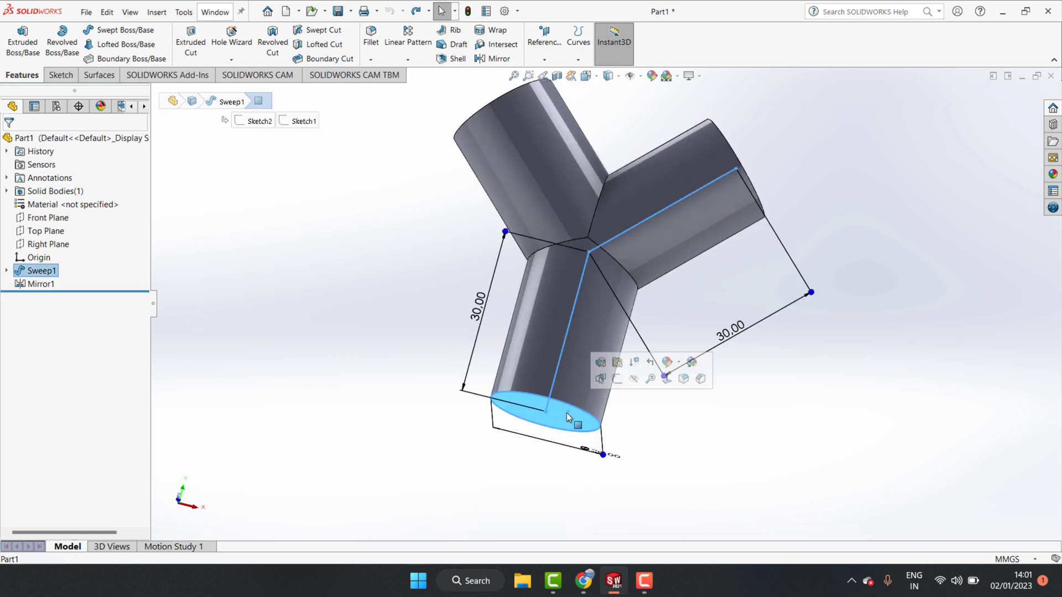
{"action": "left_click", "coordinate": [667, 379]}
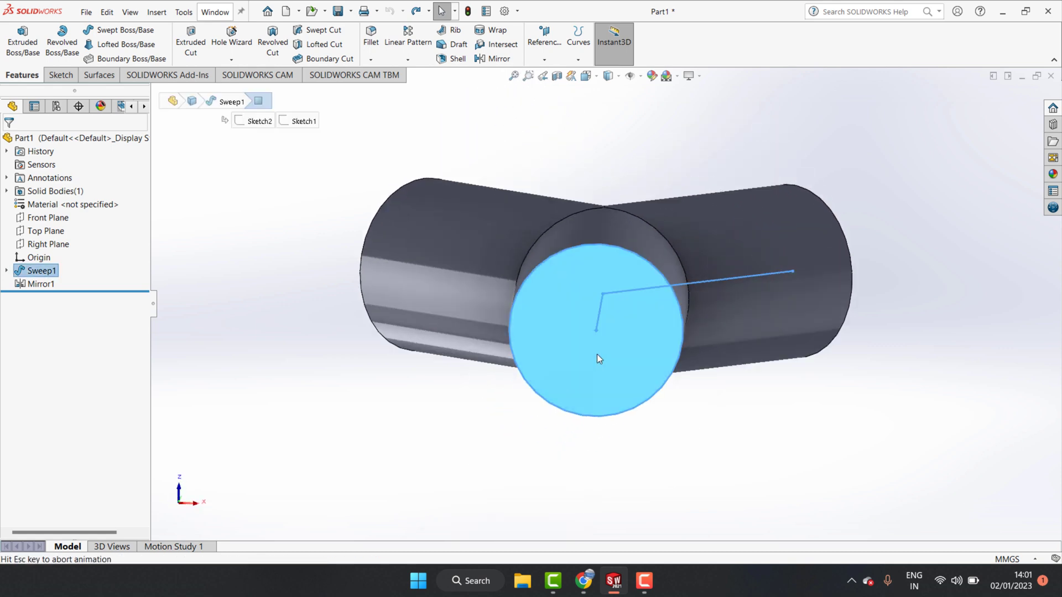
{"action": "left_click", "coordinate": [65, 75]}
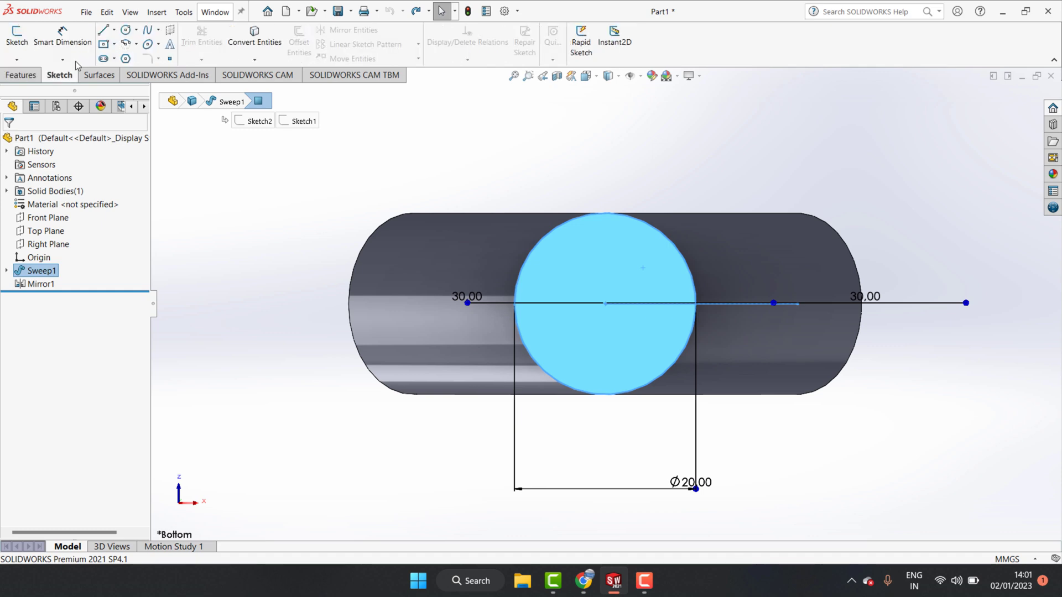
{"action": "left_click", "coordinate": [125, 30]}
Step: Draw a circle centred on the end face and dimension its diameter to 15 mm
{"action": "left_click", "coordinate": [605, 302]}
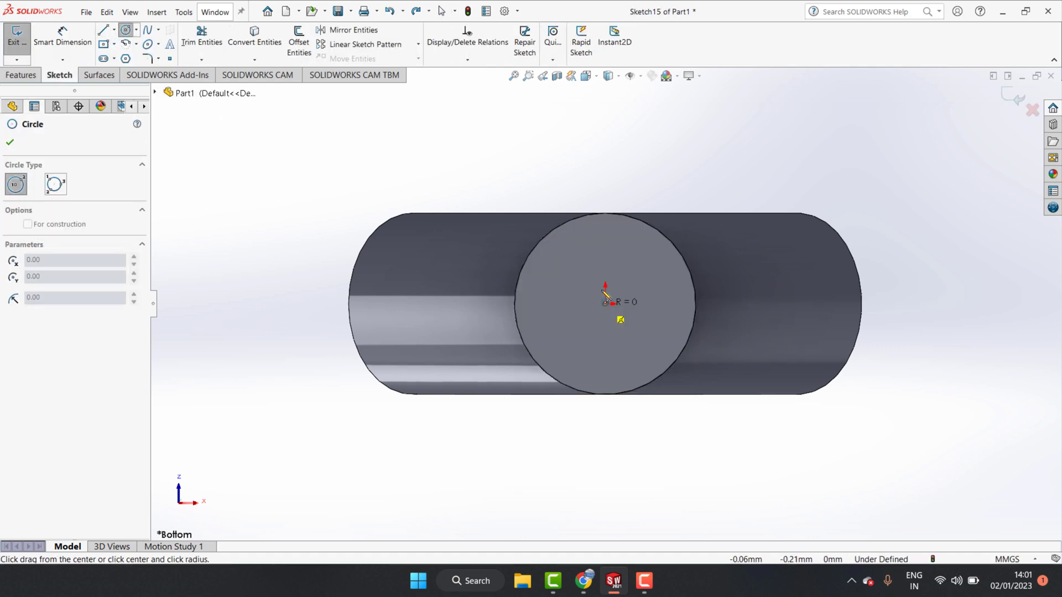
{"action": "left_click", "coordinate": [620, 247]}
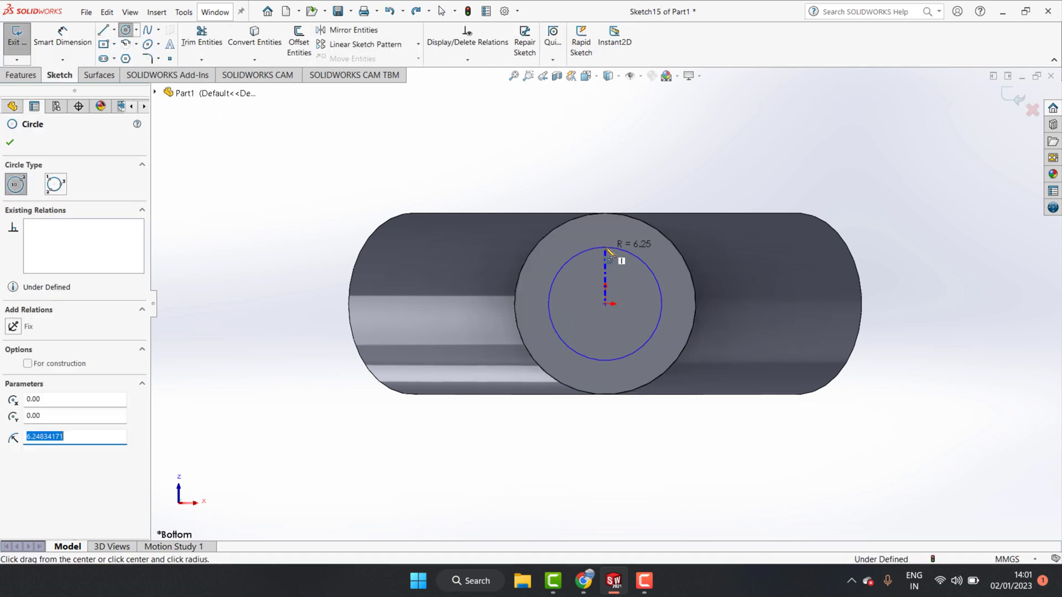
{"action": "left_click", "coordinate": [61, 46]}
{"action": "left_click", "coordinate": [557, 276]}
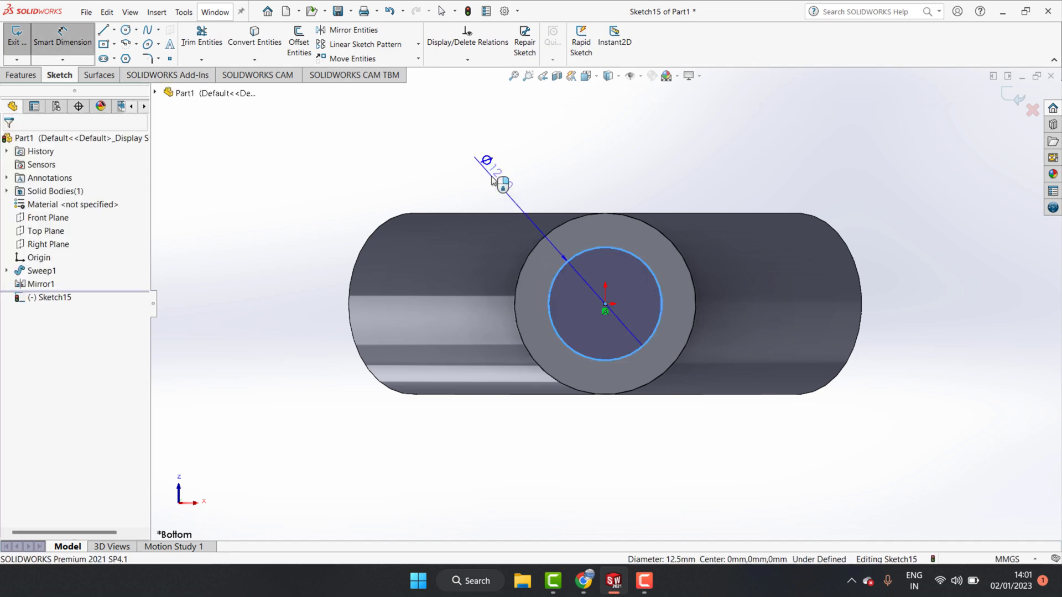
{"action": "left_click", "coordinate": [494, 179]}
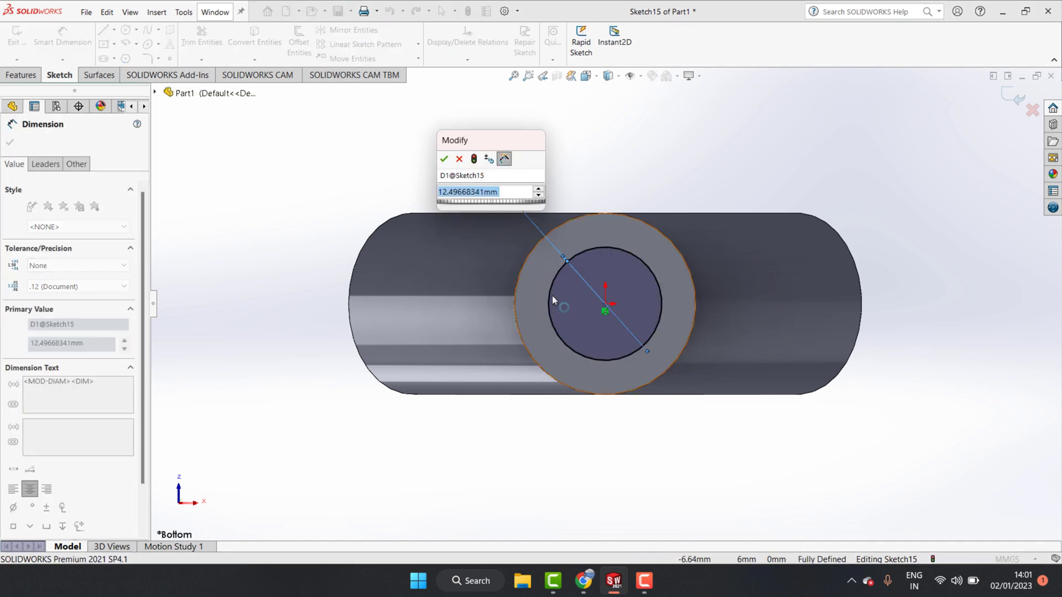
{"action": "type", "text": "15"}
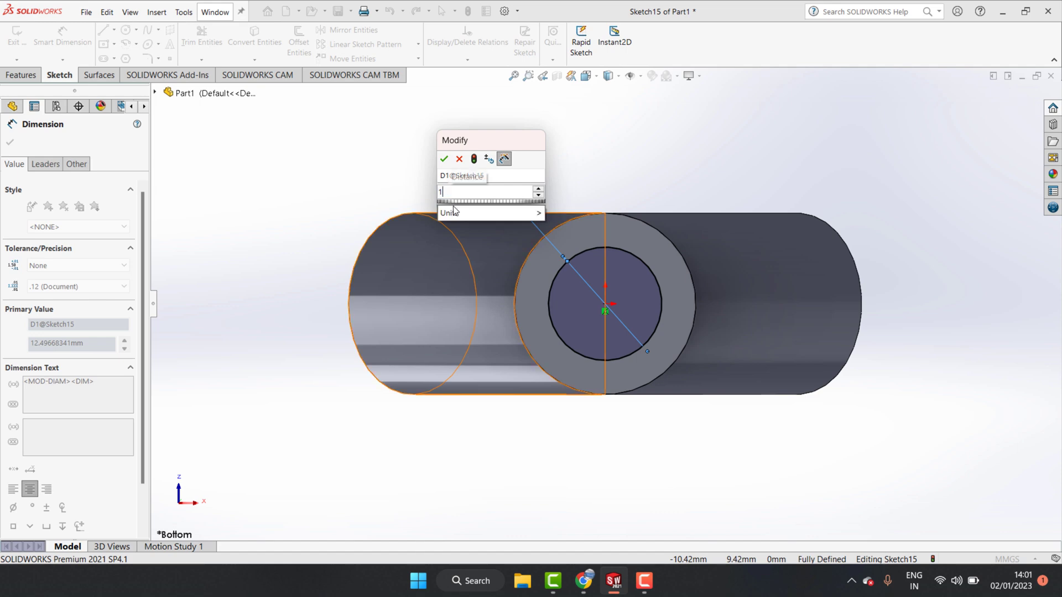
{"action": "left_click", "coordinate": [449, 161]}
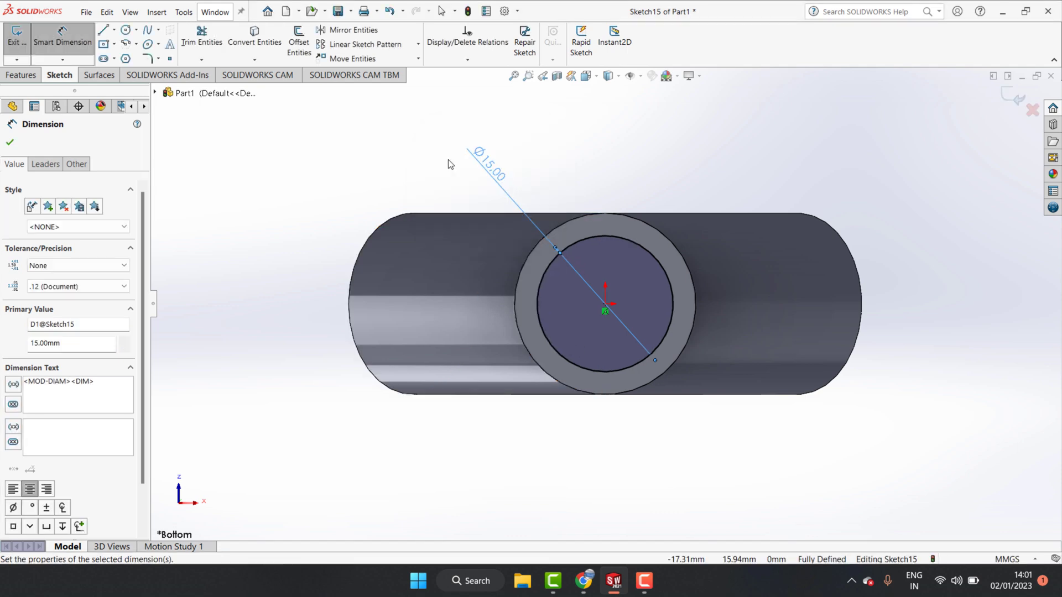
{"action": "left_click", "coordinate": [9, 142]}
Step: Cut the Ø15 mm sketched circle 30 mm deep into the stem's end as Cut-Extrude1
{"action": "left_click", "coordinate": [23, 76]}
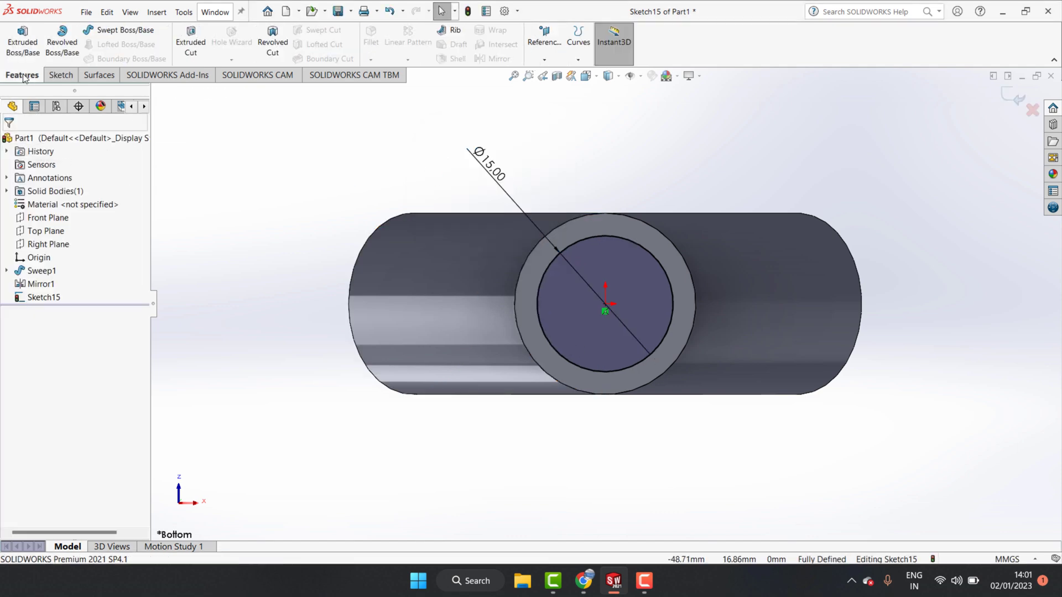
{"action": "left_click", "coordinate": [191, 41]}
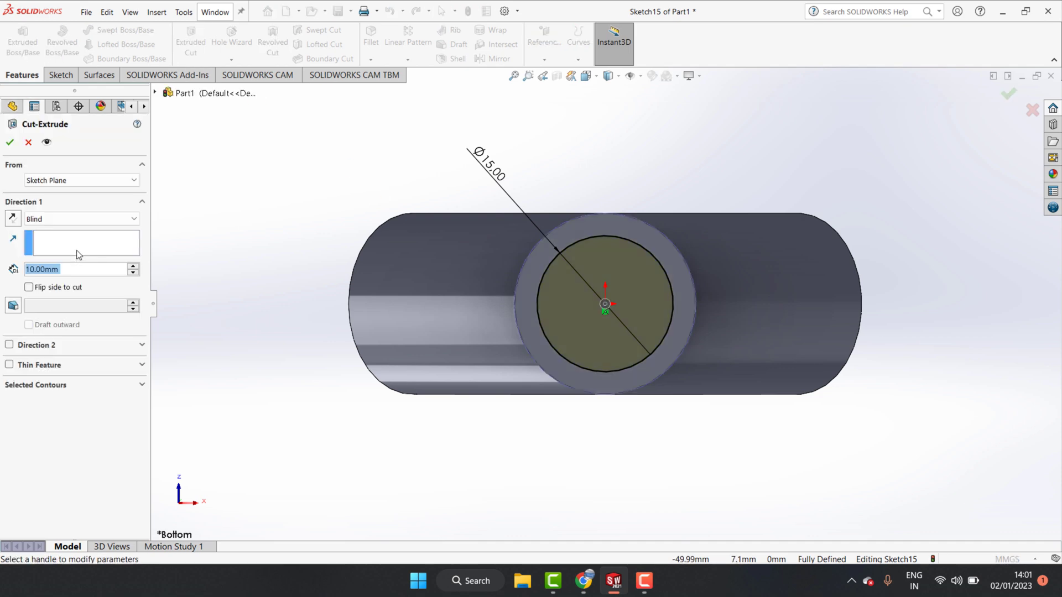
{"action": "type", "text": "30"}
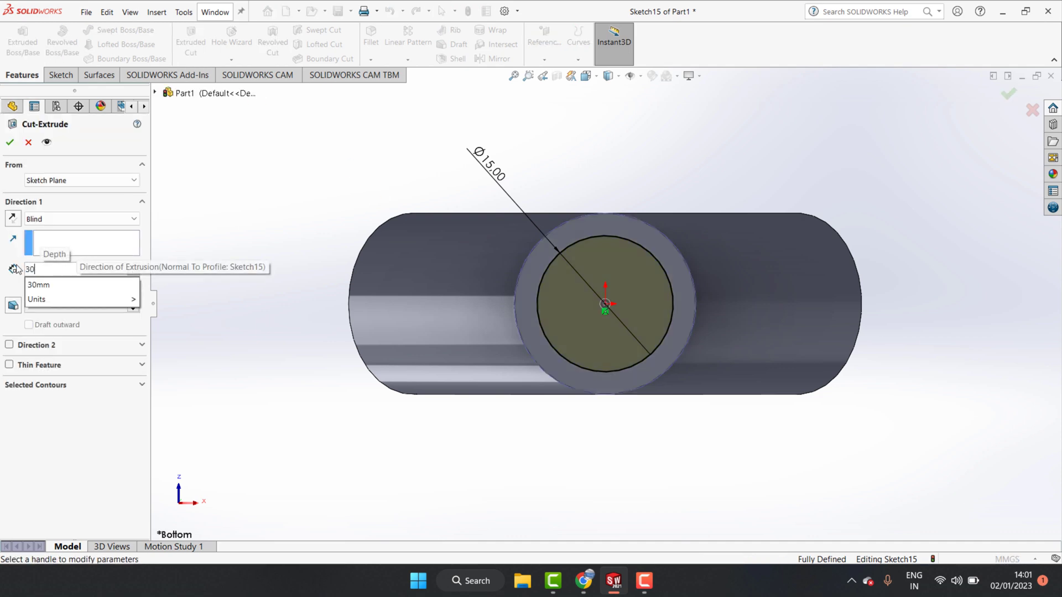
{"action": "key", "text": "Return"}
{"action": "left_click", "coordinate": [10, 142]}
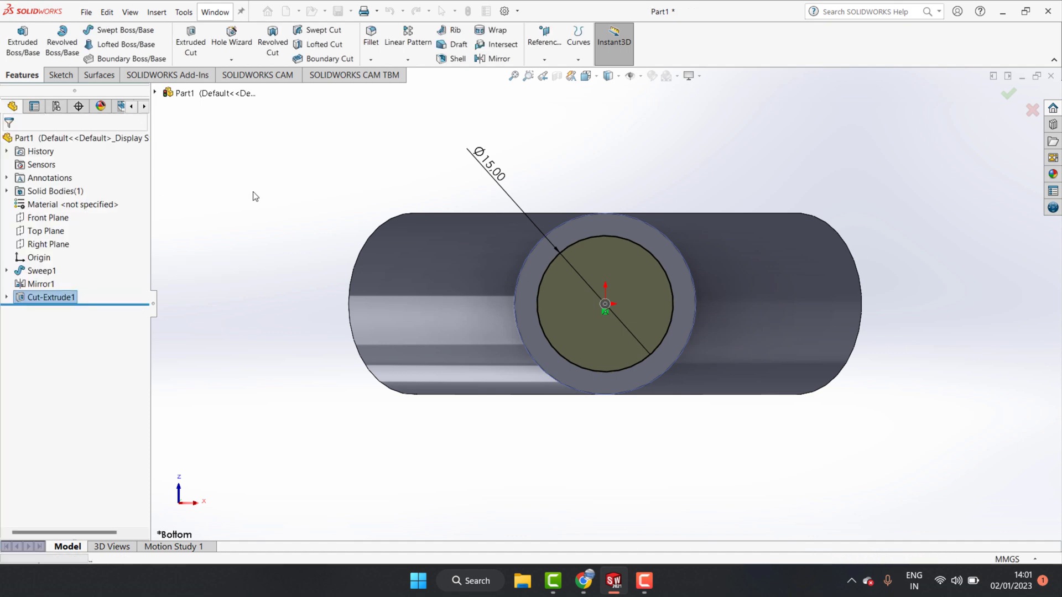
{"action": "left_click", "coordinate": [591, 175]}
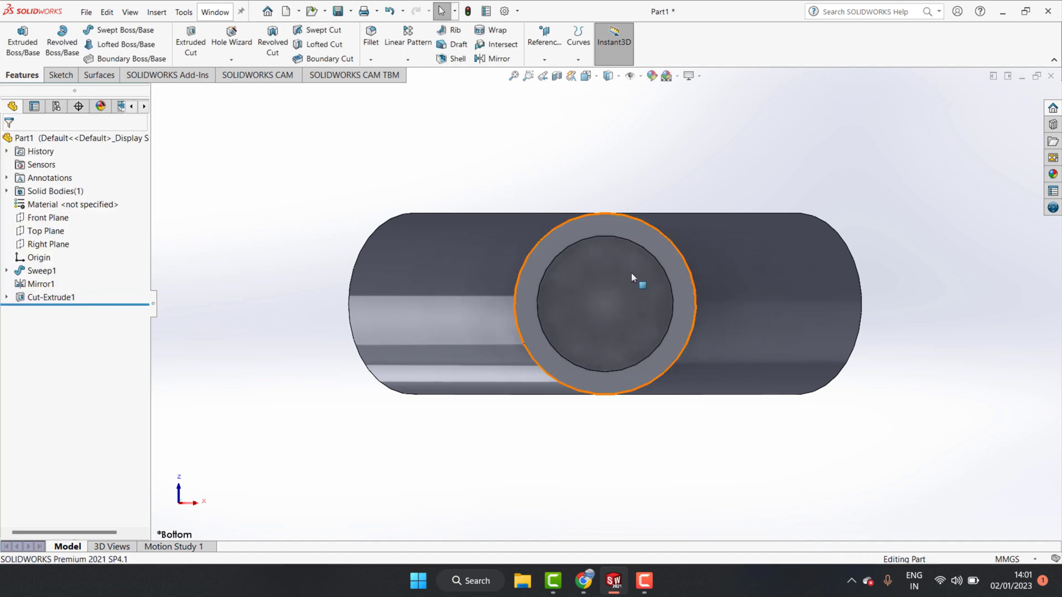
Step: Sketch a circle centred on the stem's end face and dimension it to Ø25 mm
{"action": "left_click", "coordinate": [59, 74]}
{"action": "left_click", "coordinate": [125, 31]}
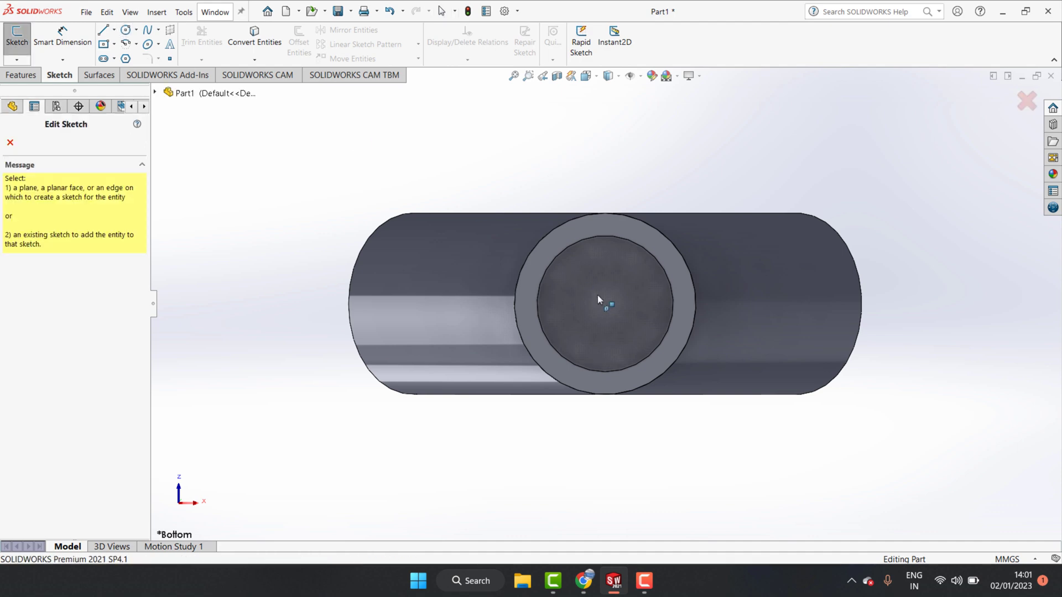
{"action": "left_click", "coordinate": [676, 298]}
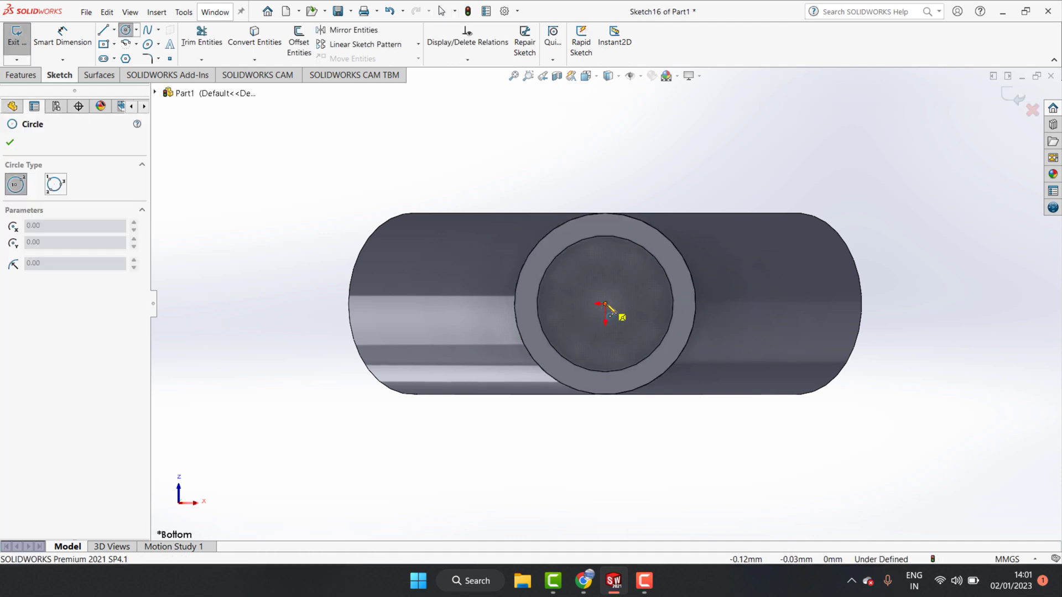
{"action": "left_click", "coordinate": [605, 303]}
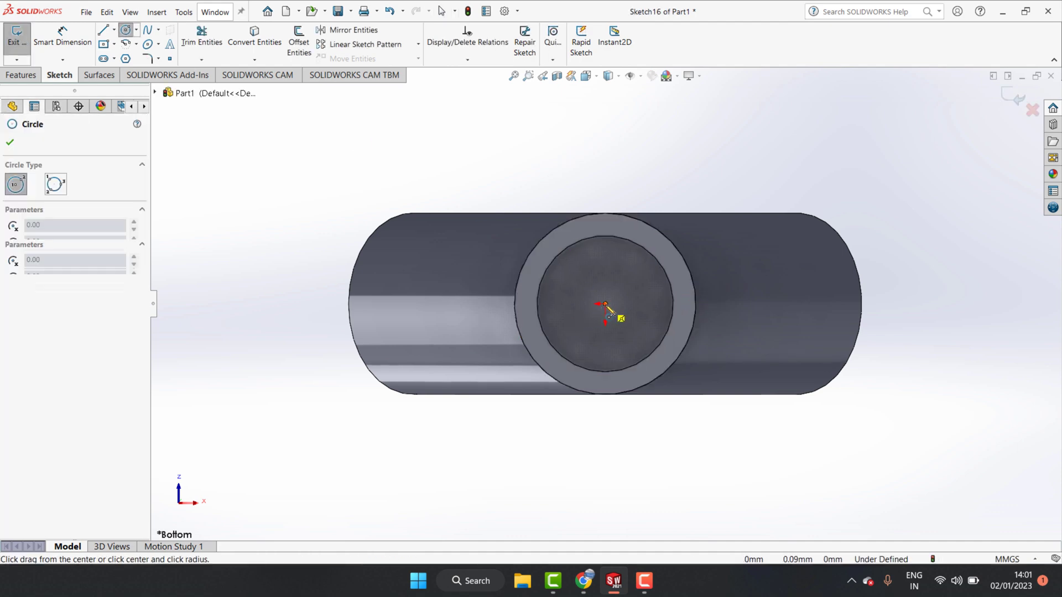
{"action": "left_click", "coordinate": [608, 184]}
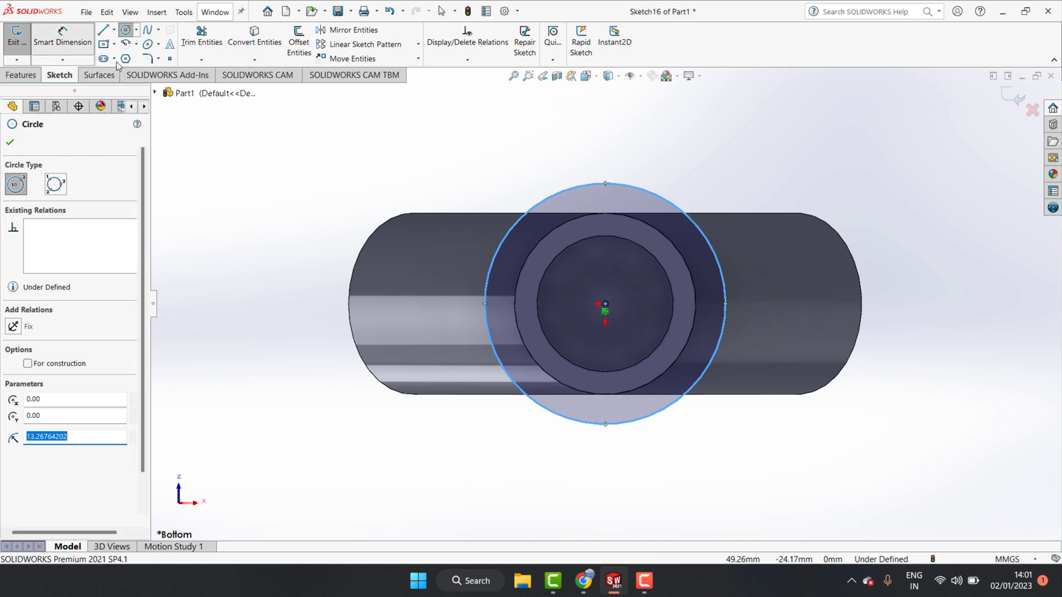
{"action": "left_click", "coordinate": [63, 37]}
{"action": "left_click", "coordinate": [631, 186]}
{"action": "left_click", "coordinate": [632, 120]}
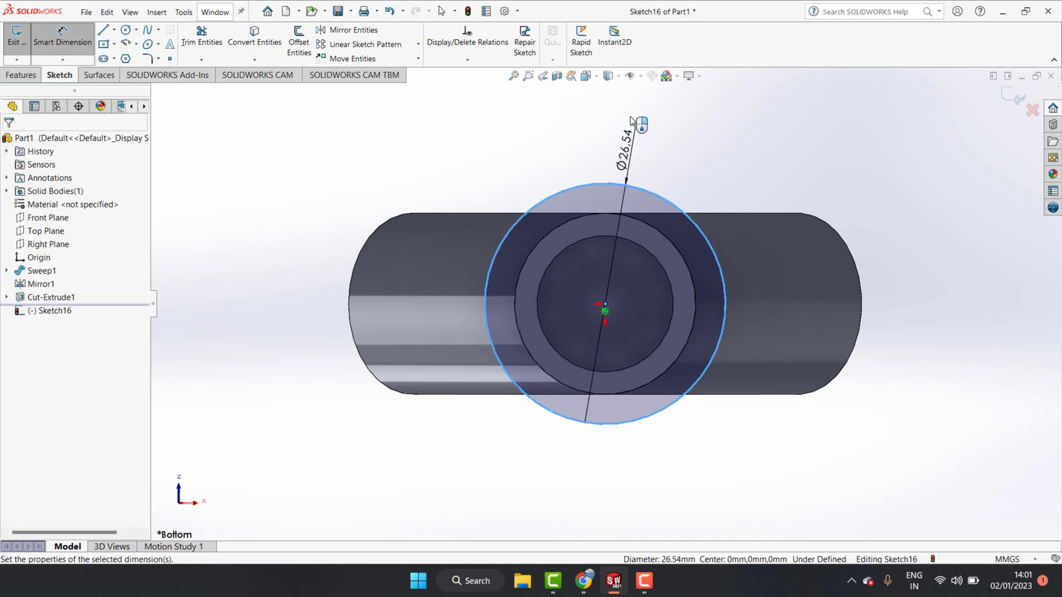
{"action": "left_click", "coordinate": [651, 148]}
{"action": "type", "text": "25"}
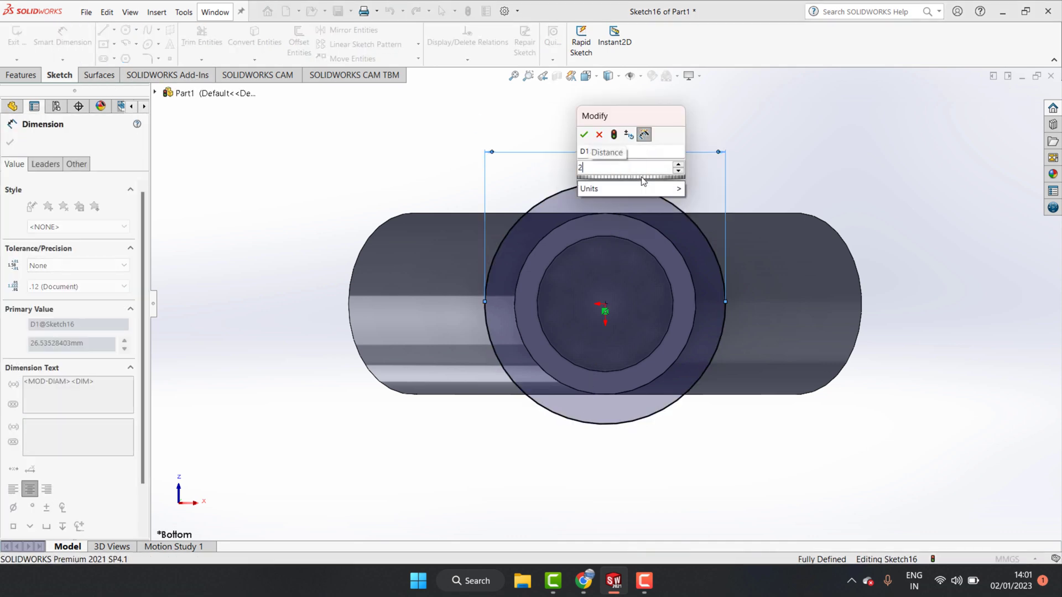
{"action": "left_click", "coordinate": [584, 136]}
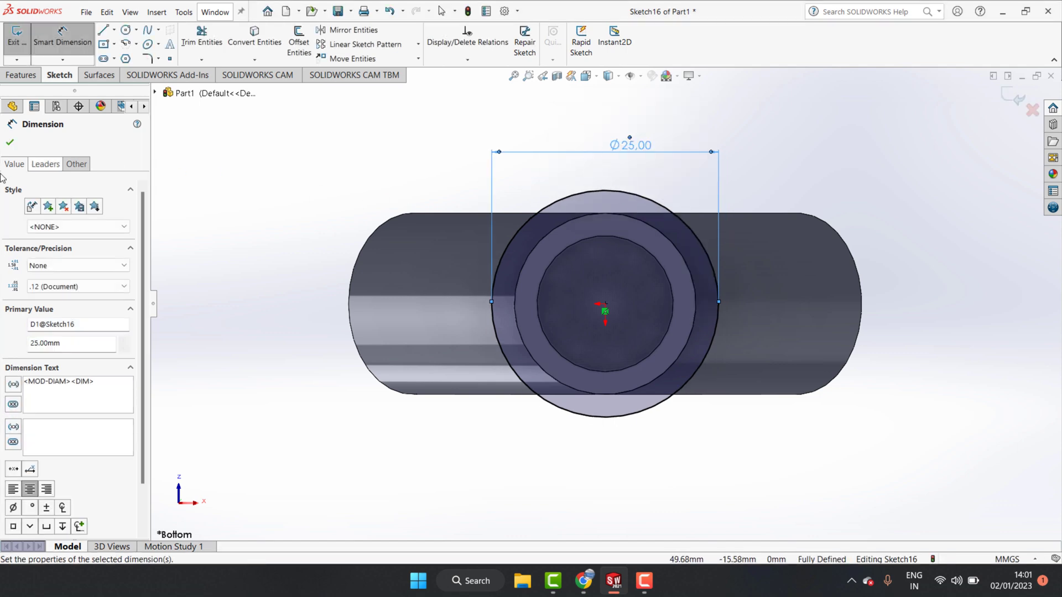
{"action": "left_click", "coordinate": [10, 142]}
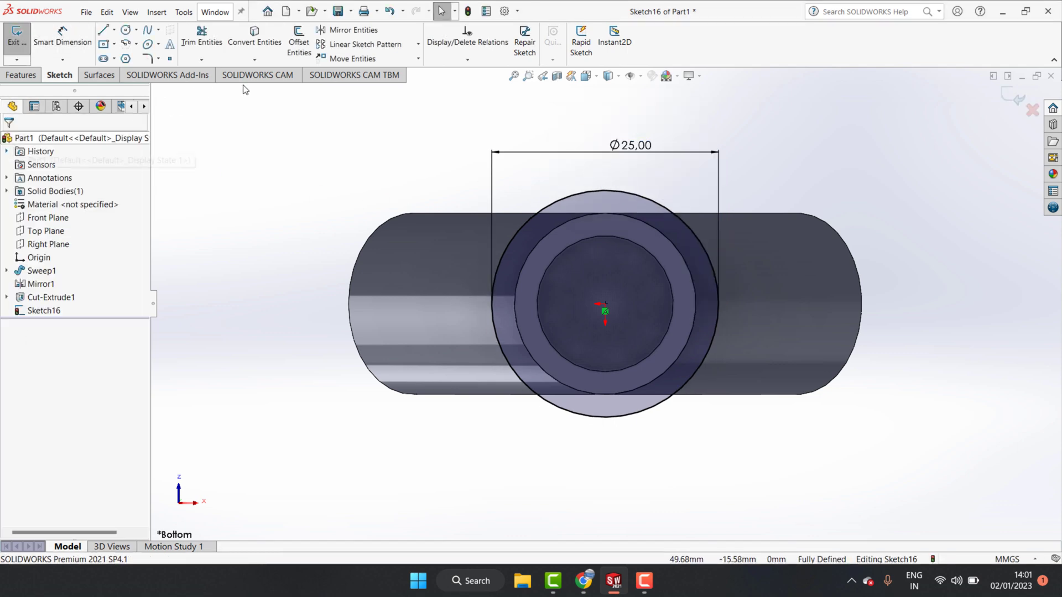
Step: Convert the 15 mm hole edge into the sketch to form a ring
{"action": "left_click", "coordinate": [254, 36]}
{"action": "left_click", "coordinate": [564, 254]}
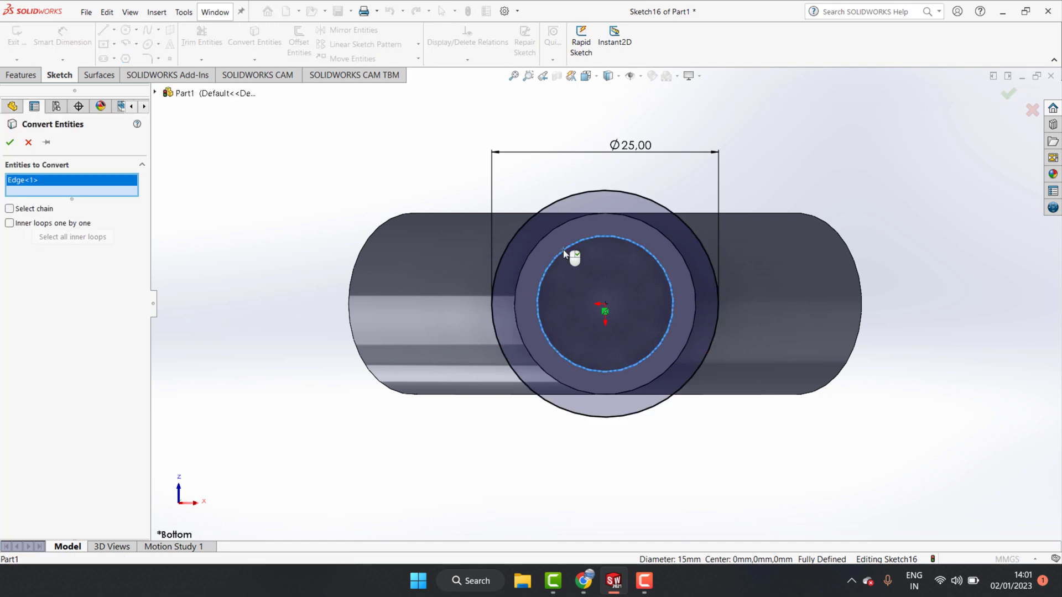
{"action": "left_click", "coordinate": [10, 142]}
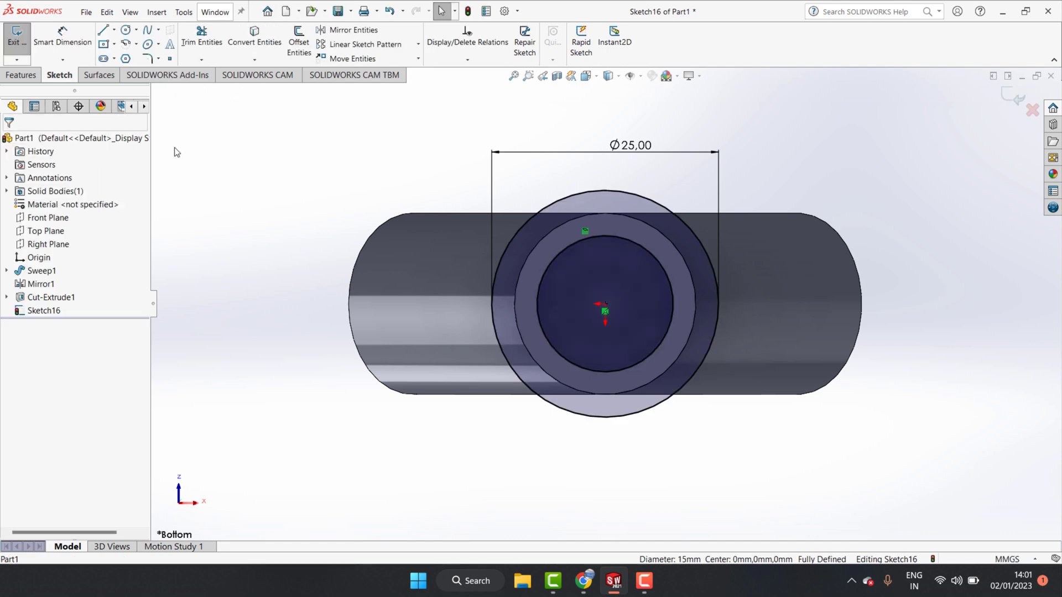
{"action": "left_click", "coordinate": [31, 76]}
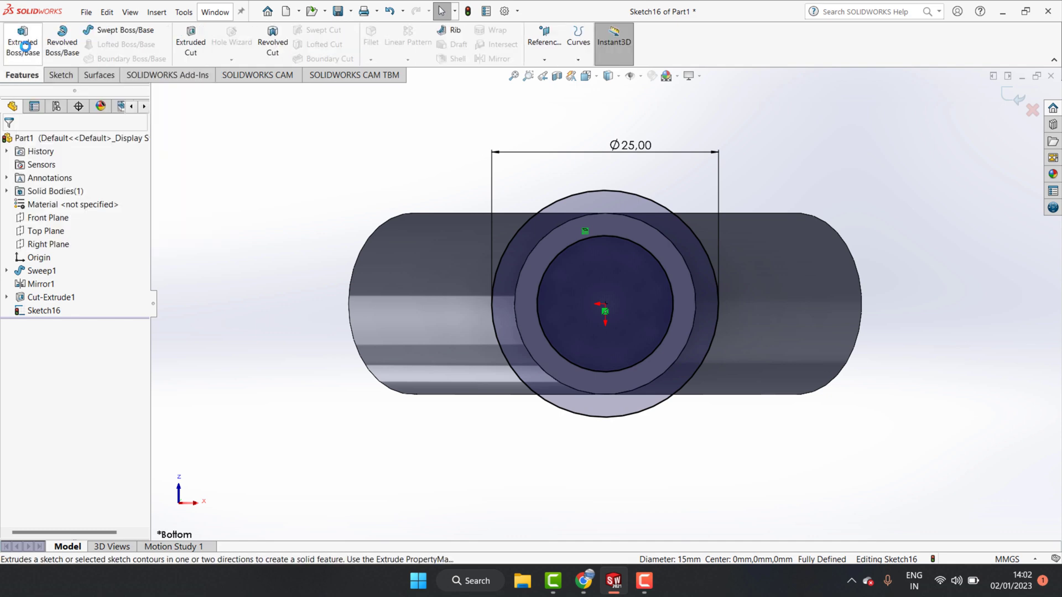
Step: Extrude the Sketch16 ring 20 mm into a Ø25 mm collar, Boss-Extrude1
{"action": "left_click", "coordinate": [21, 52]}
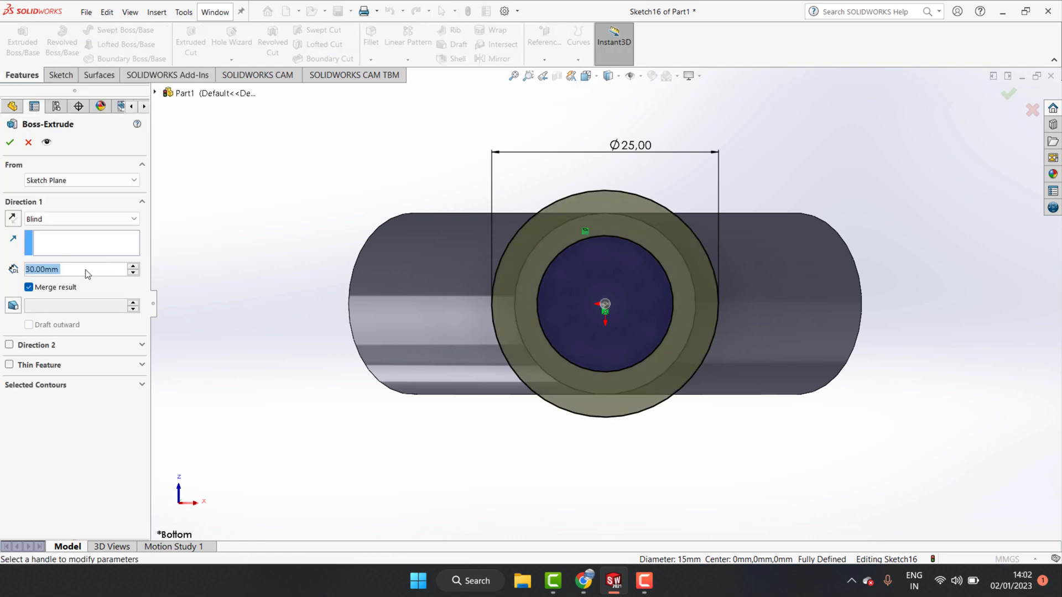
{"action": "type", "text": "15"}
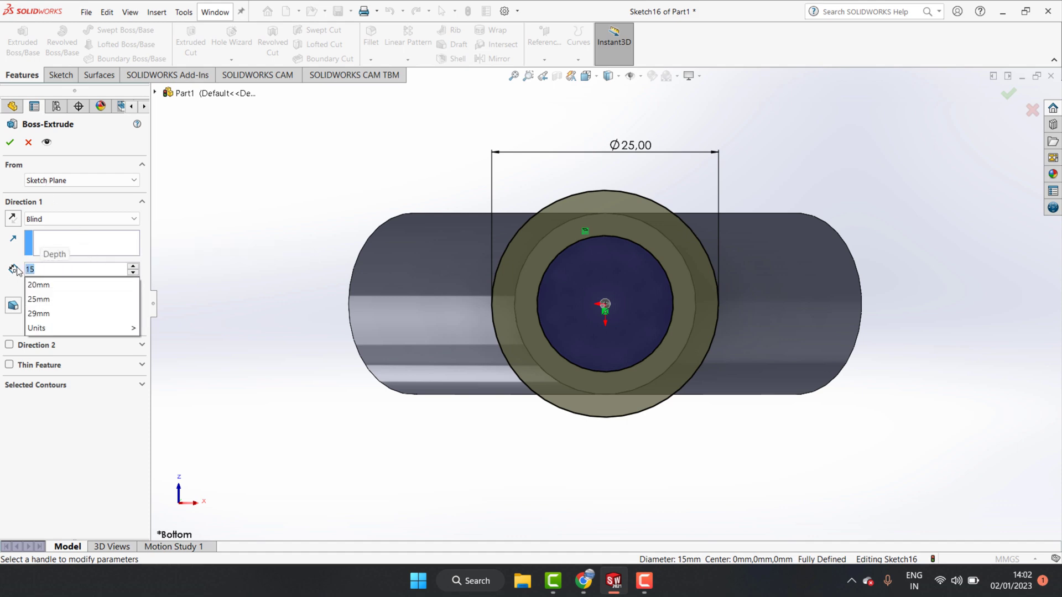
{"action": "type", "text": "20"}
{"action": "key", "text": "Return"}
{"action": "left_click", "coordinate": [11, 142]}
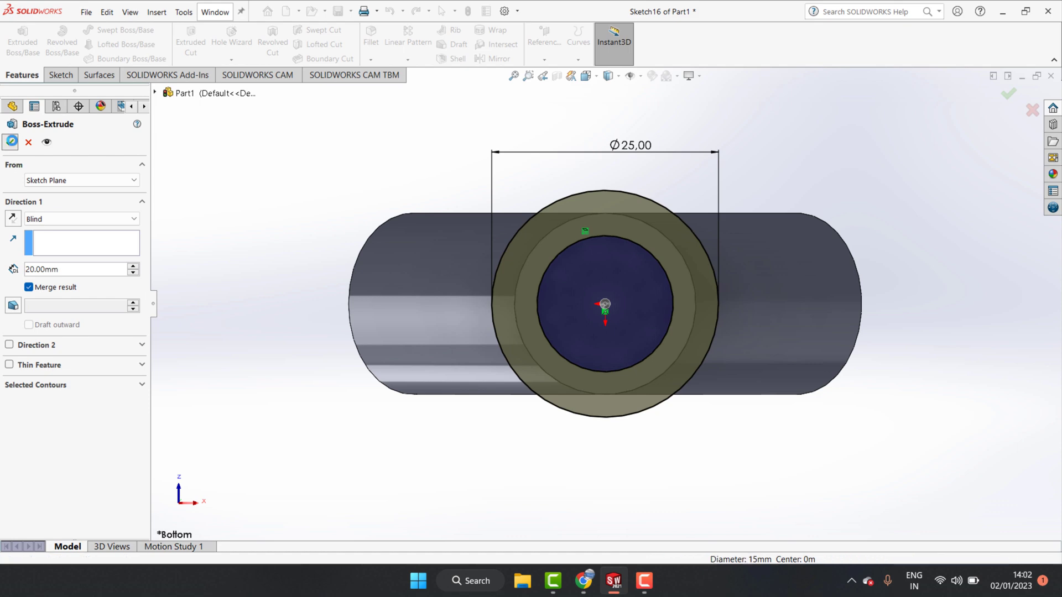
Step: Orbit to another branch and show its open end face Normal To the view
{"action": "left_click", "coordinate": [759, 172]}
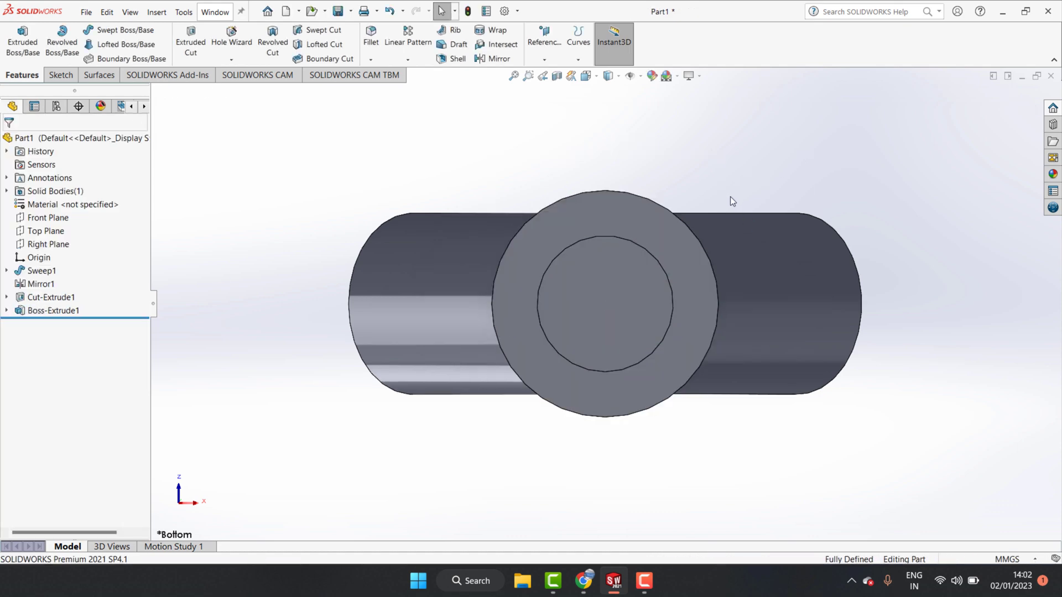
{"action": "middle_click_drag", "start_coordinate": [730, 197], "coordinate": [700, 280]}
{"action": "middle_click_drag", "start_coordinate": [696, 181], "coordinate": [598, 316]}
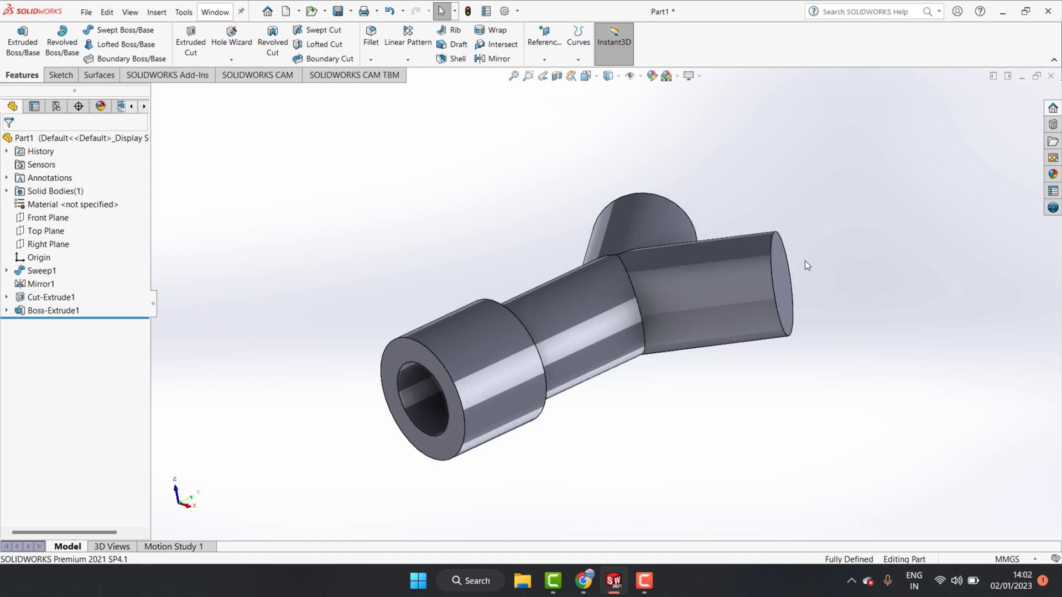
{"action": "scroll", "coordinate": [804, 259], "scroll_direction": "down", "scroll_amount": 2}
{"action": "left_click", "coordinate": [757, 293]}
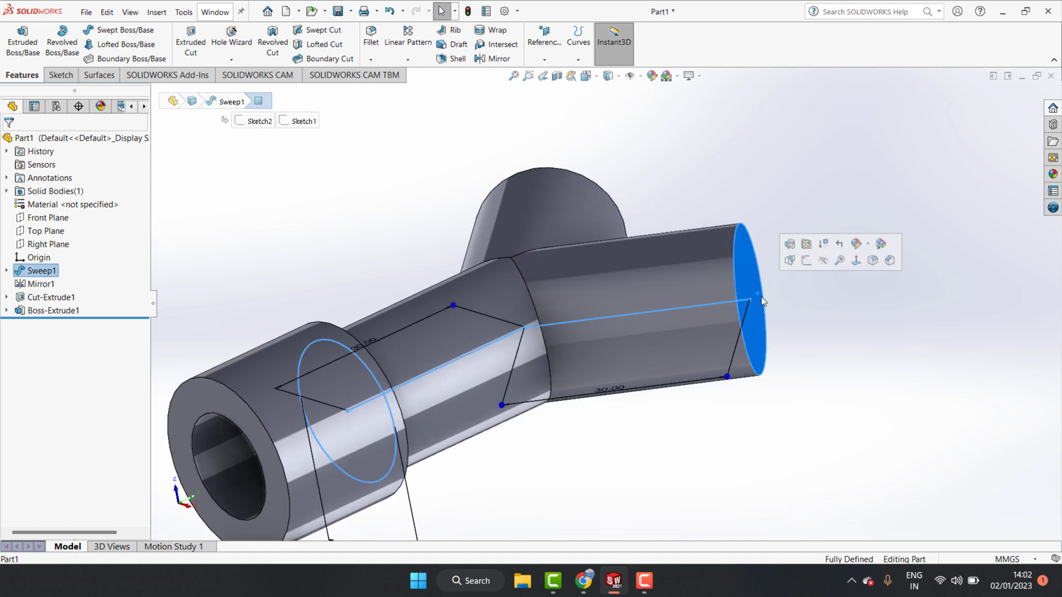
{"action": "left_click", "coordinate": [856, 266]}
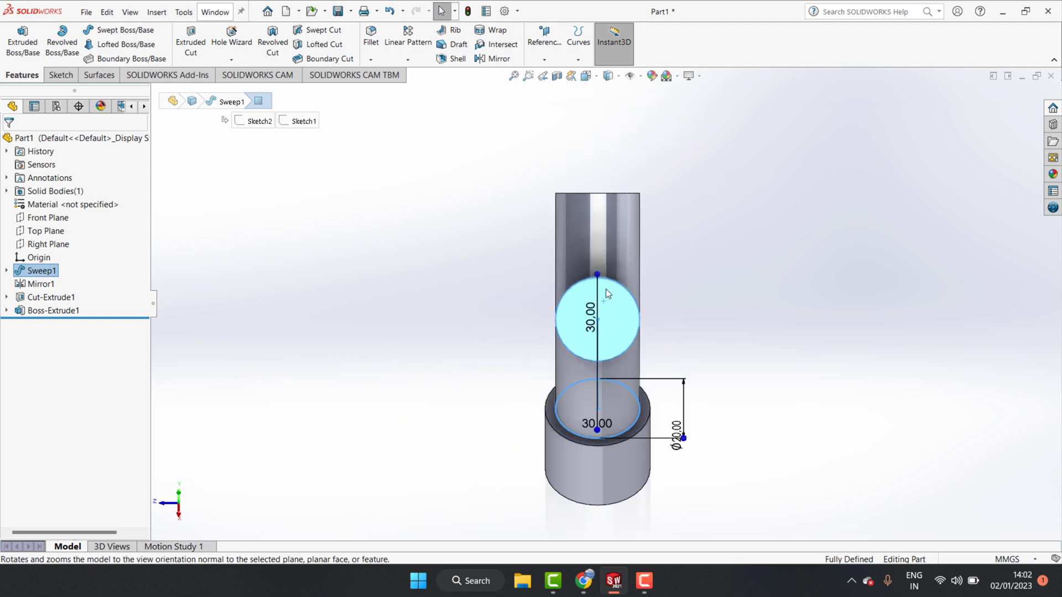
{"action": "scroll", "coordinate": [609, 257], "scroll_direction": "down", "scroll_amount": 3}
Step: Sketch a centred circle on the branch end face and dimension it to Ø15 mm
{"action": "left_click", "coordinate": [60, 75]}
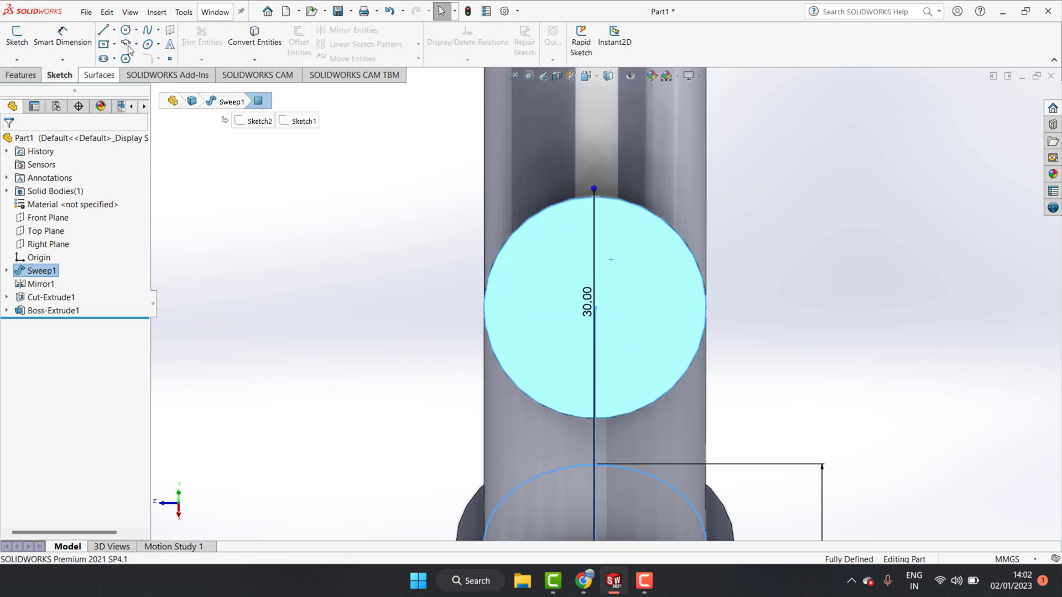
{"action": "left_click", "coordinate": [126, 29]}
{"action": "left_click", "coordinate": [595, 309]}
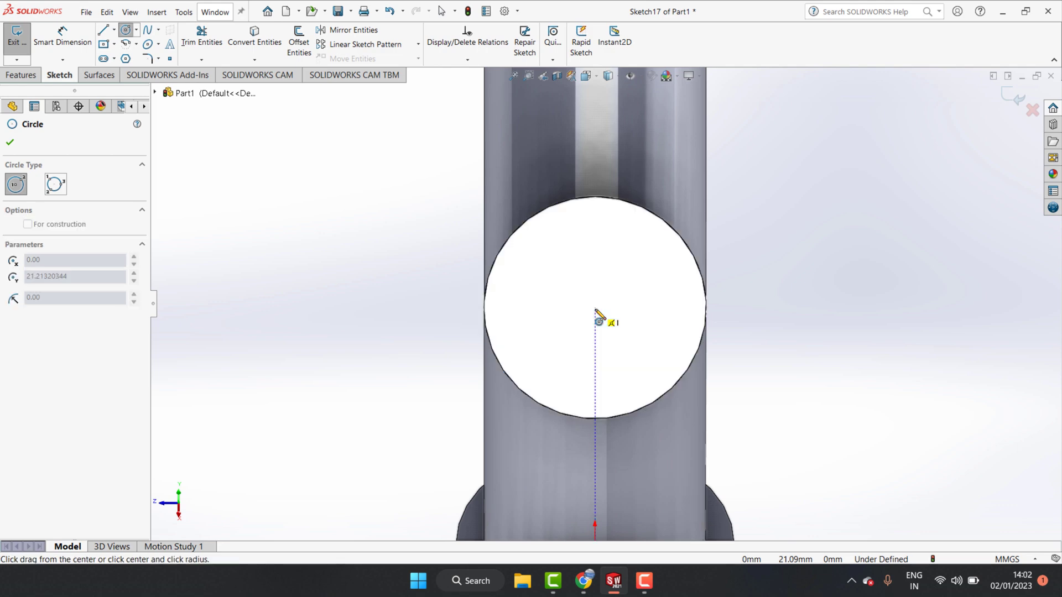
{"action": "left_click", "coordinate": [605, 254]}
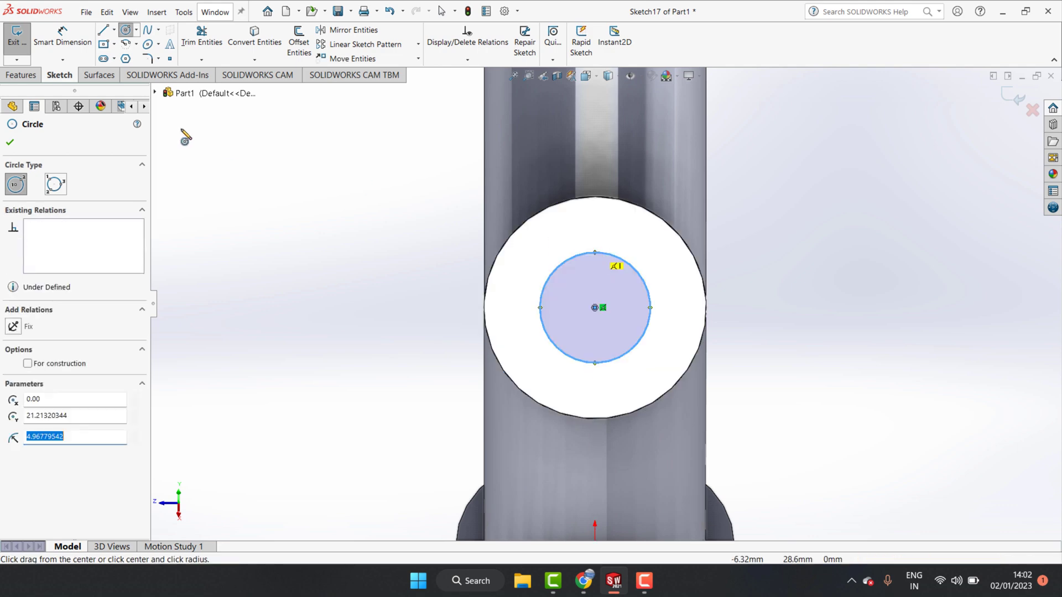
{"action": "left_click", "coordinate": [63, 38]}
{"action": "left_click", "coordinate": [647, 289]}
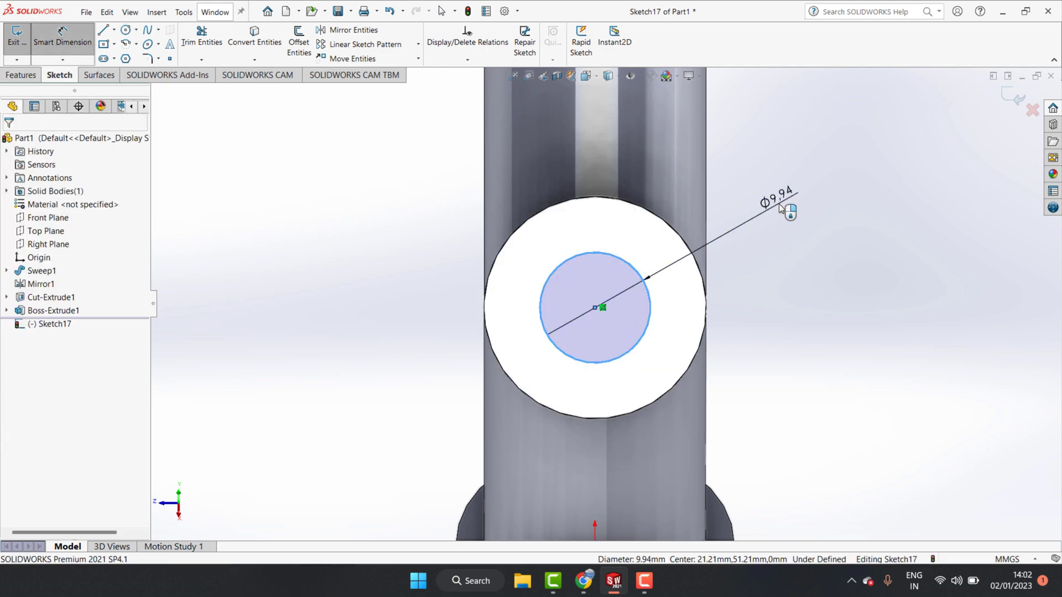
{"action": "left_click", "coordinate": [763, 249]}
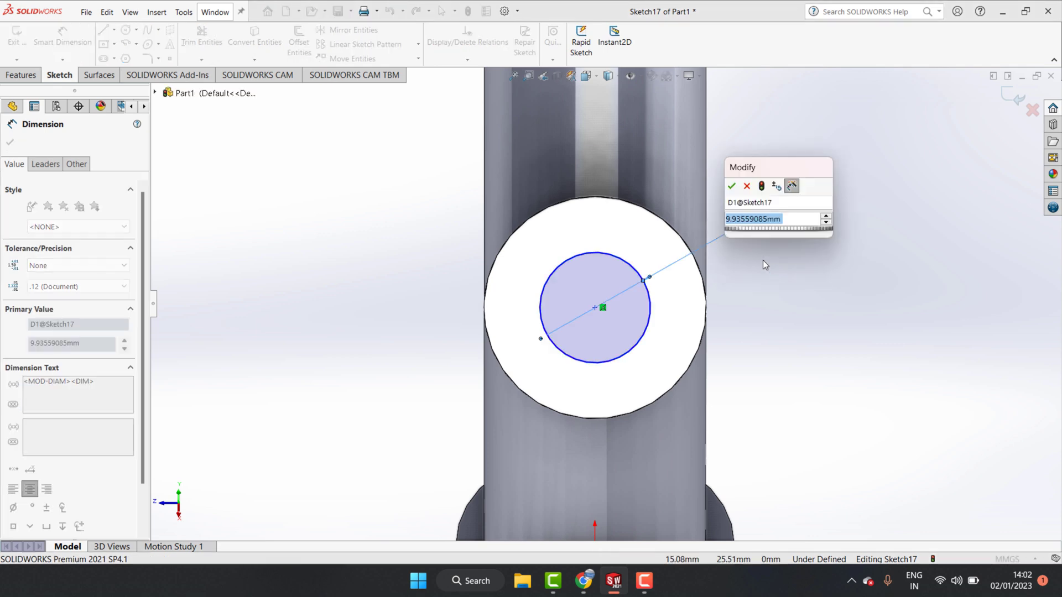
{"action": "type", "text": "14"}
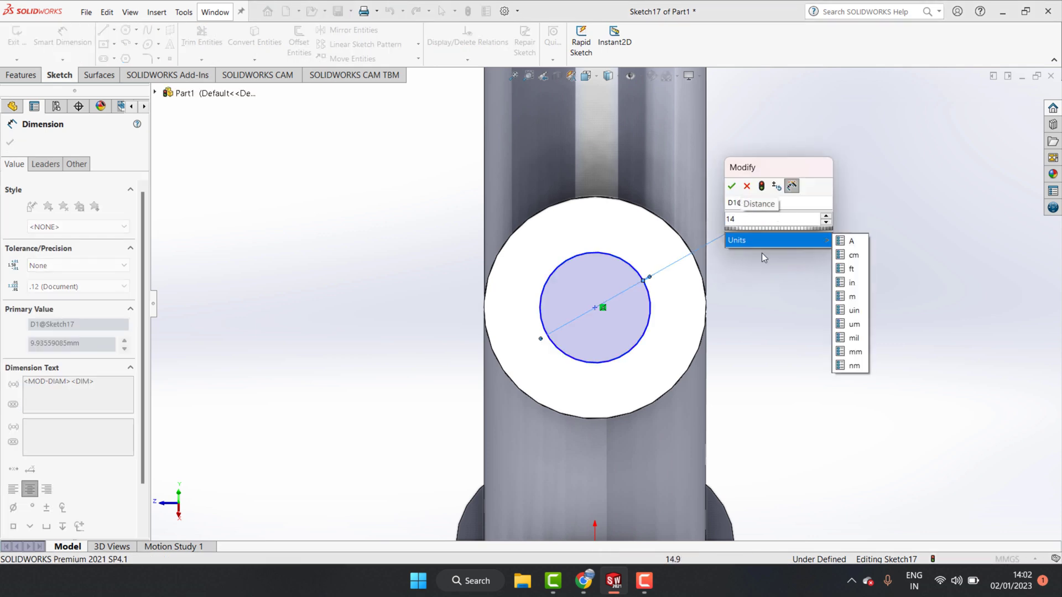
{"action": "key", "text": "BackSpace"}
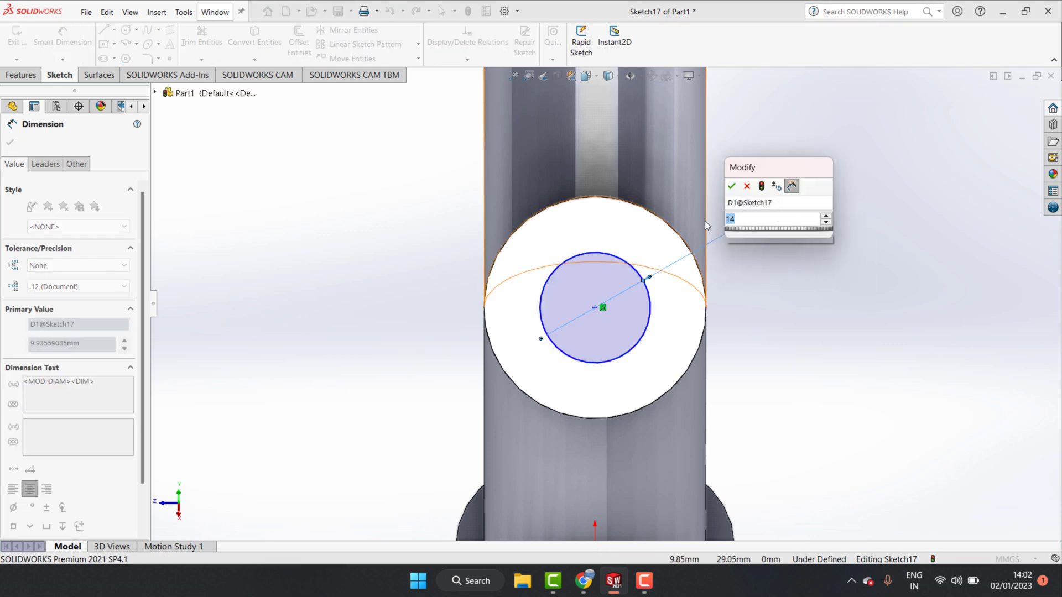
{"action": "type", "text": "5"}
{"action": "left_click", "coordinate": [731, 186]}
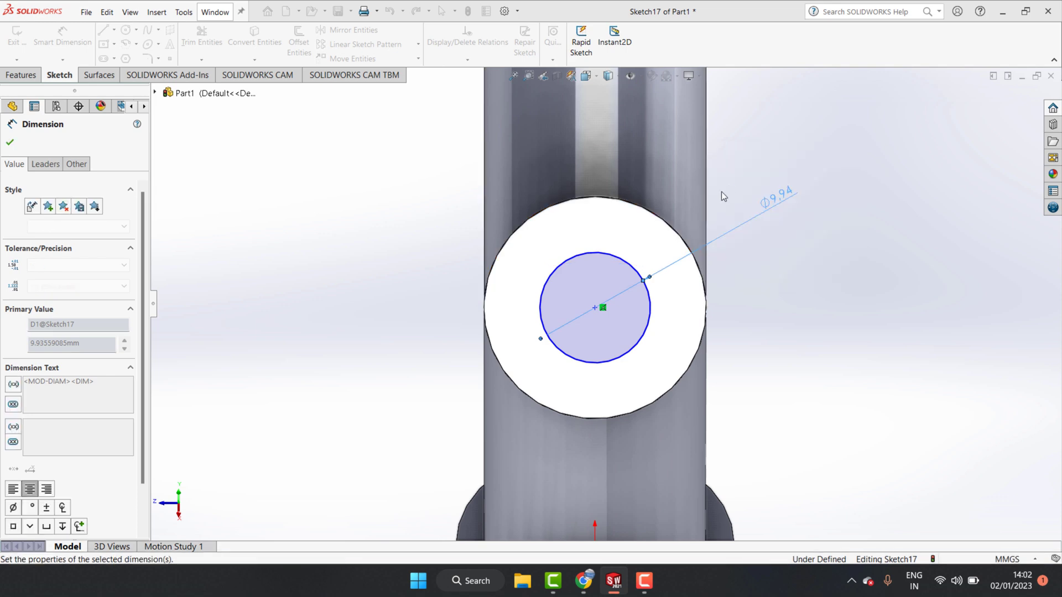
{"action": "left_click", "coordinate": [12, 143]}
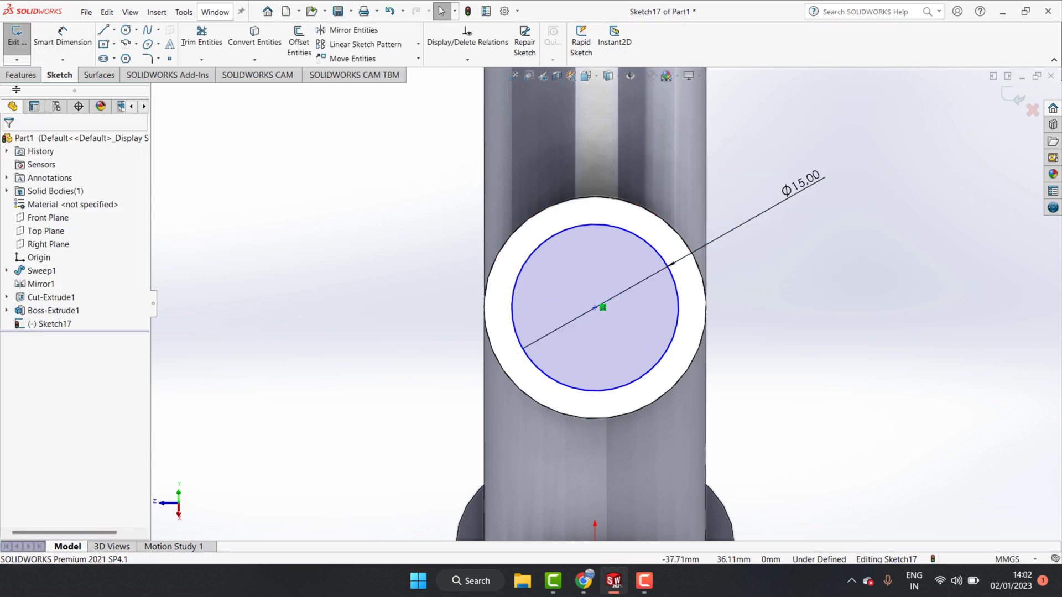
Step: Cut the Ø15 mm circle 30 mm deep into the branch as Cut-Extrude2
{"action": "left_click", "coordinate": [19, 76]}
{"action": "left_click", "coordinate": [184, 39]}
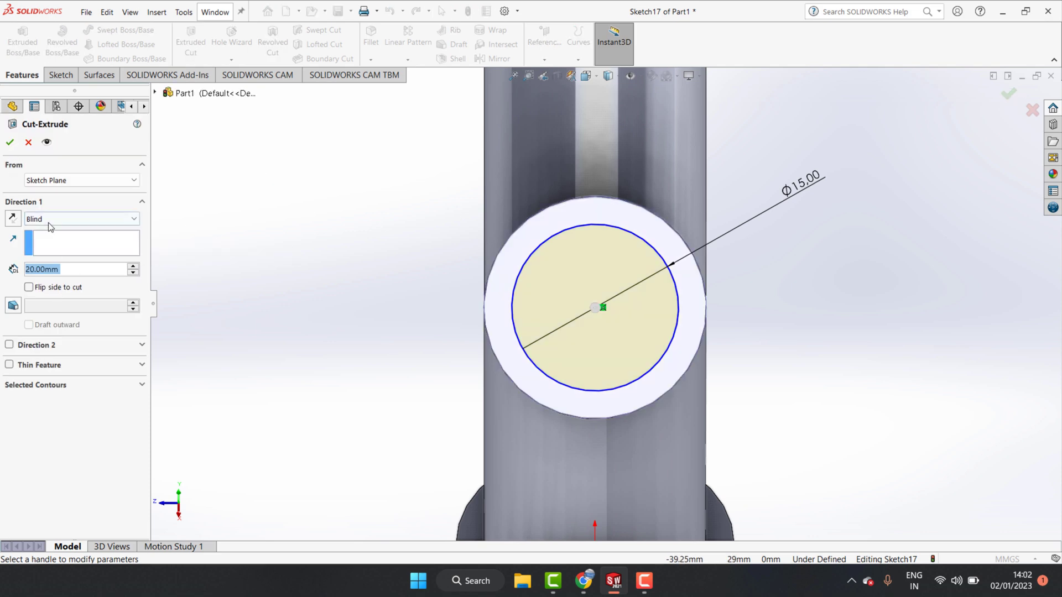
{"action": "type", "text": "30"}
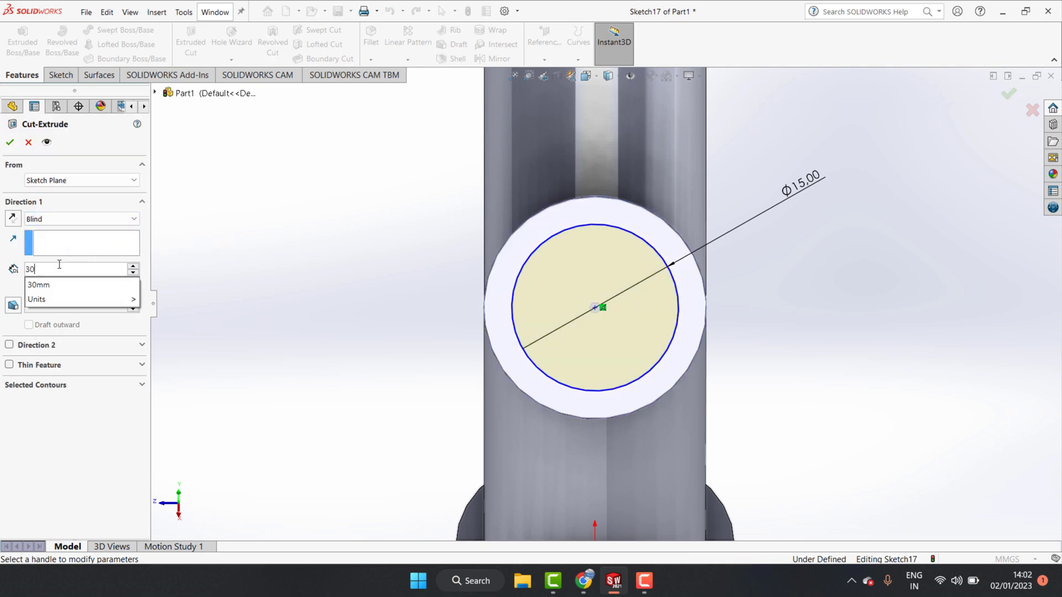
{"action": "left_click", "coordinate": [7, 147]}
{"action": "left_click", "coordinate": [8, 144]}
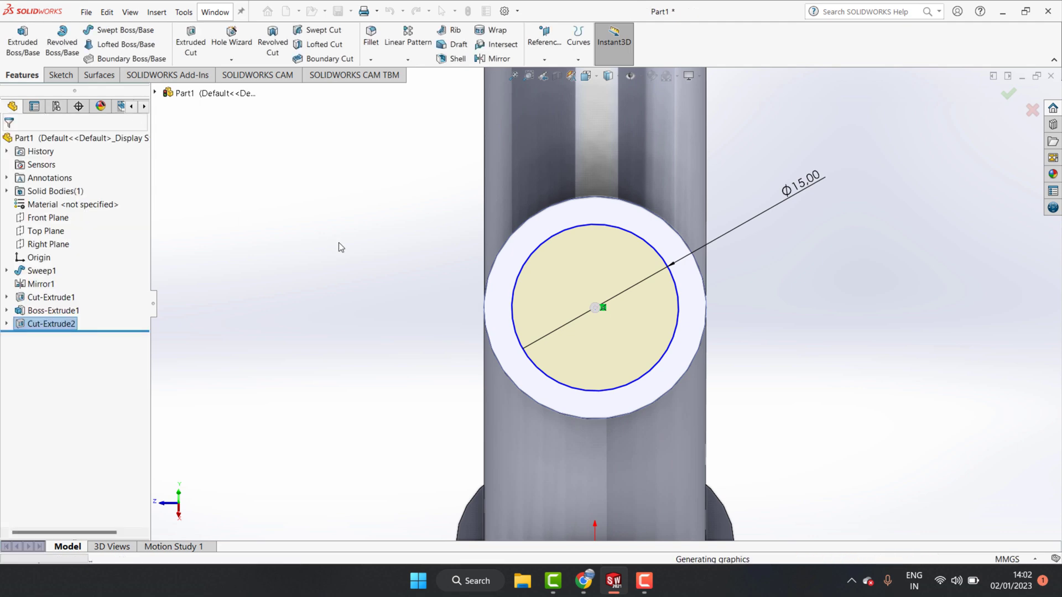
Step: Sketch a centred Ø25 mm circle on the branch end face
{"action": "left_click", "coordinate": [58, 76]}
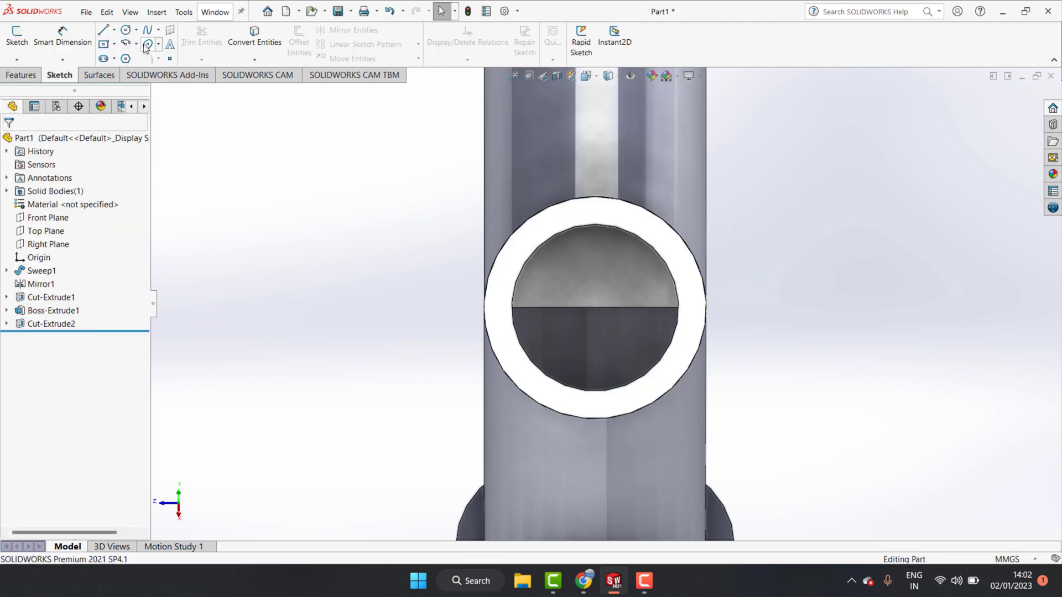
{"action": "left_click", "coordinate": [126, 32]}
{"action": "left_click", "coordinate": [688, 290]}
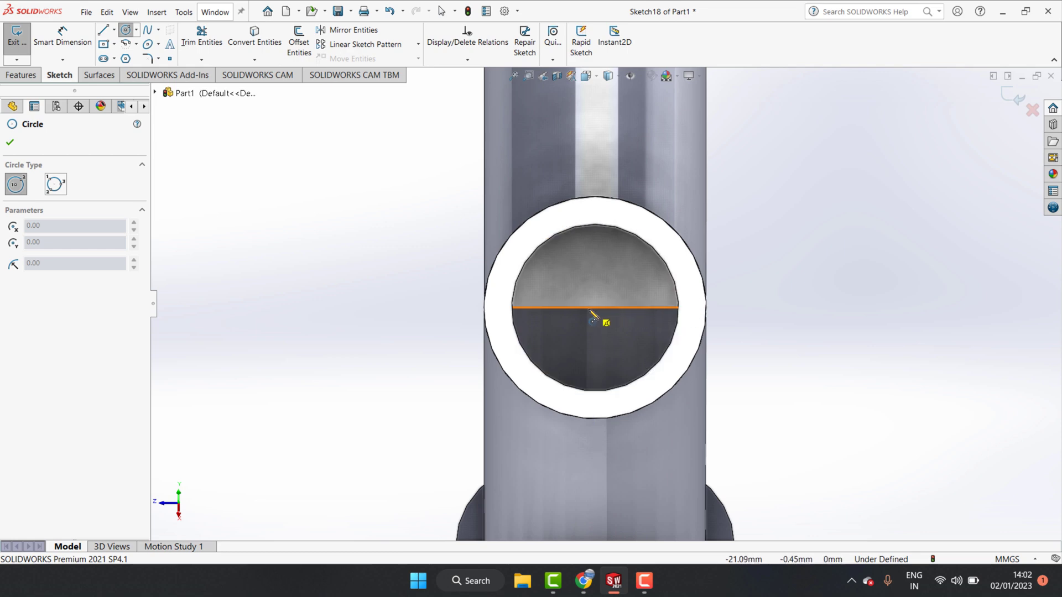
{"action": "left_click", "coordinate": [595, 308]}
{"action": "left_click", "coordinate": [596, 164]}
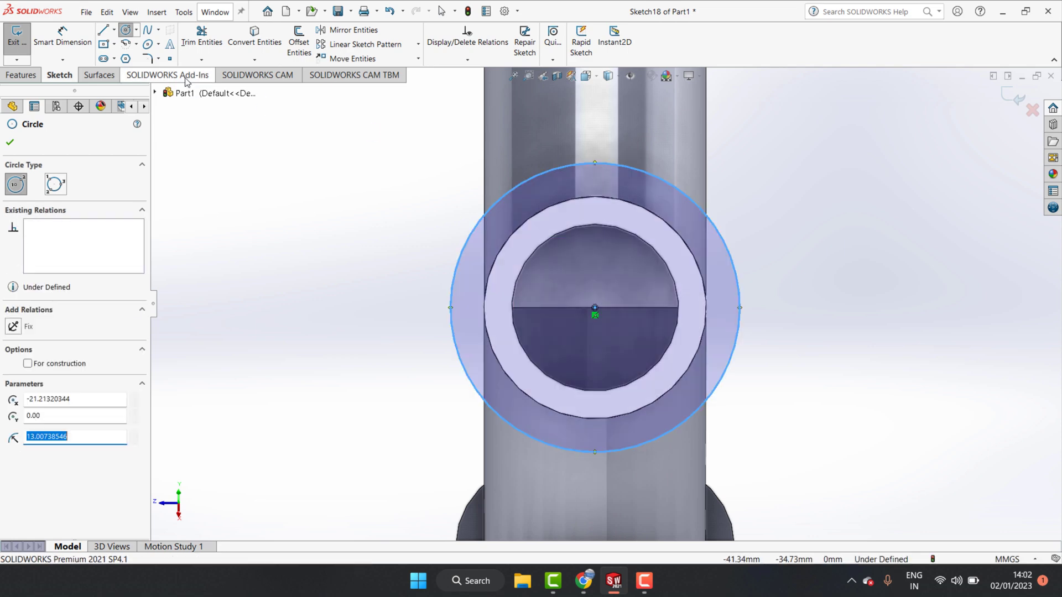
{"action": "left_click", "coordinate": [62, 36]}
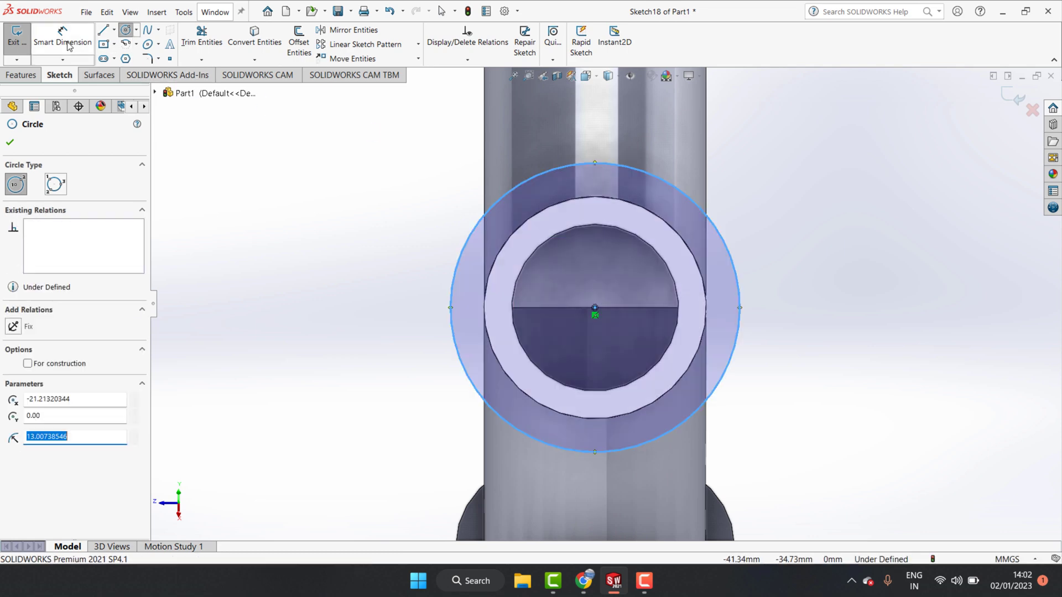
{"action": "left_click", "coordinate": [469, 241]}
{"action": "left_click", "coordinate": [437, 213]}
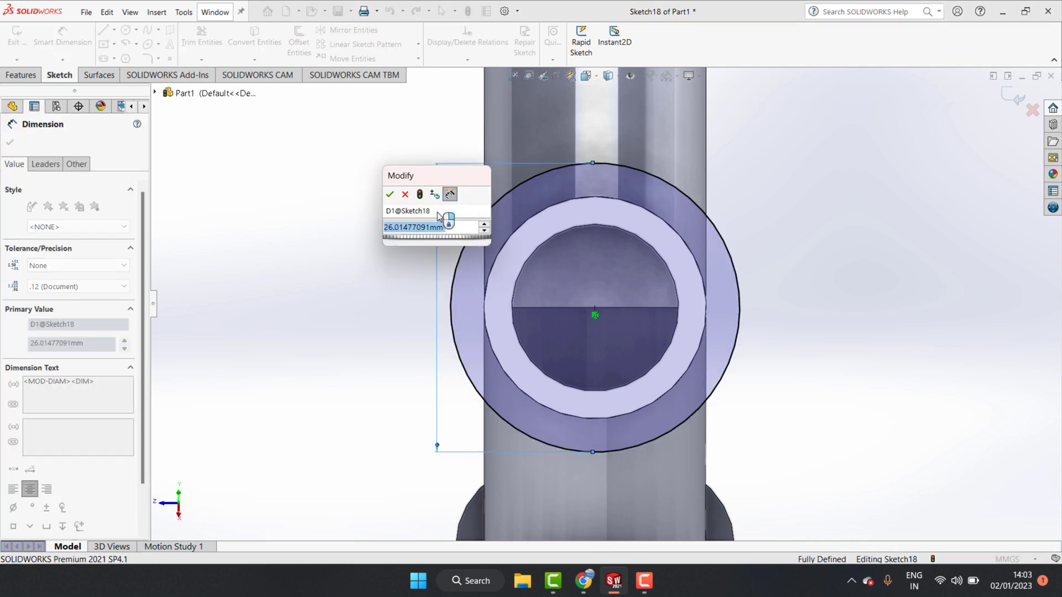
{"action": "left_click", "coordinate": [390, 194]}
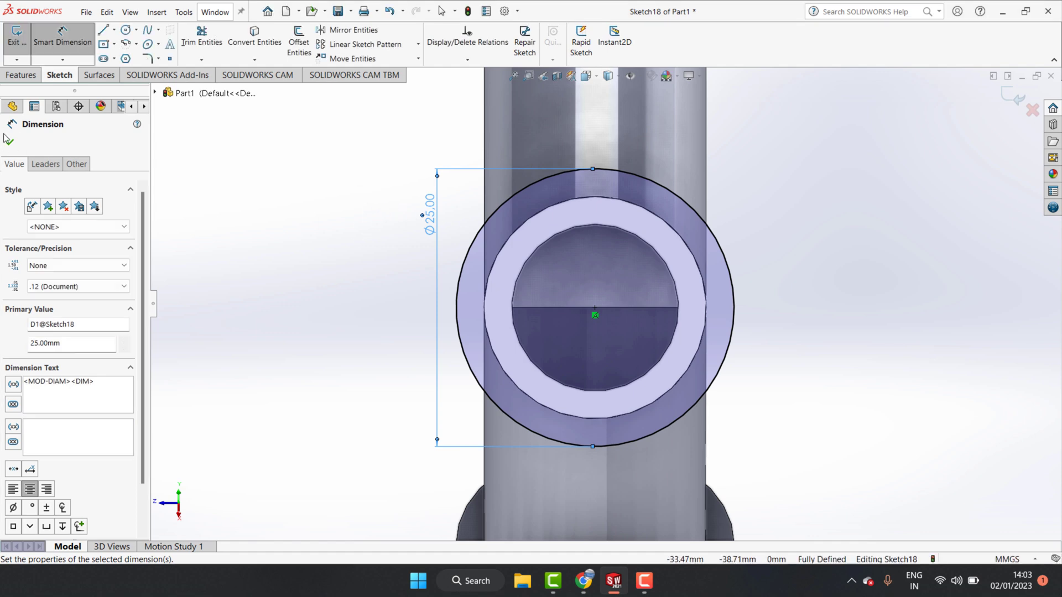
{"action": "left_click", "coordinate": [10, 143]}
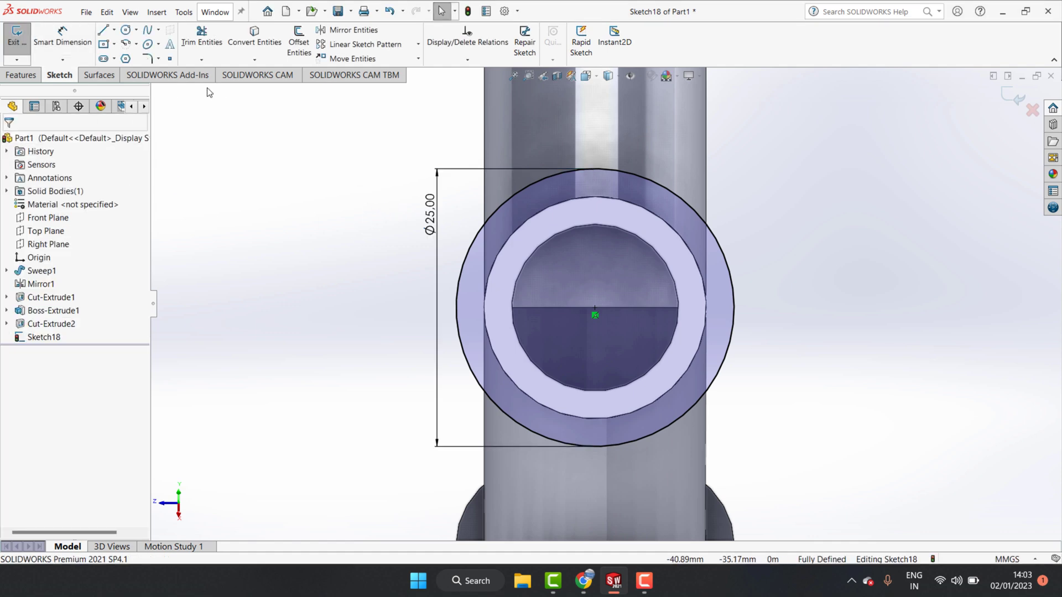
Step: Convert the 15 mm hole edge into the sketch to form a ring
{"action": "left_click", "coordinate": [253, 36]}
{"action": "left_click", "coordinate": [538, 244]}
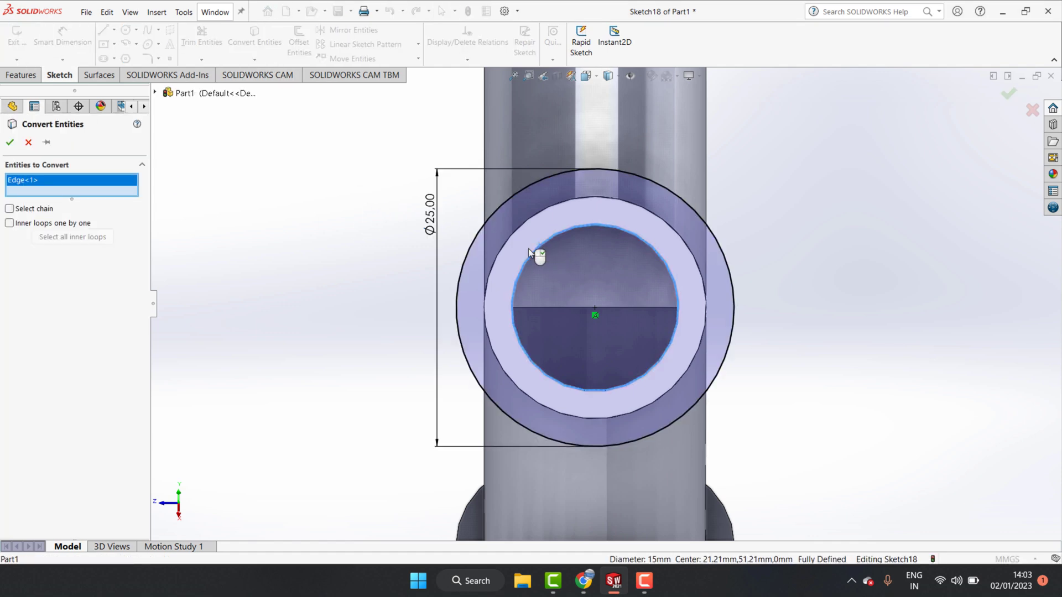
{"action": "left_click", "coordinate": [10, 143]}
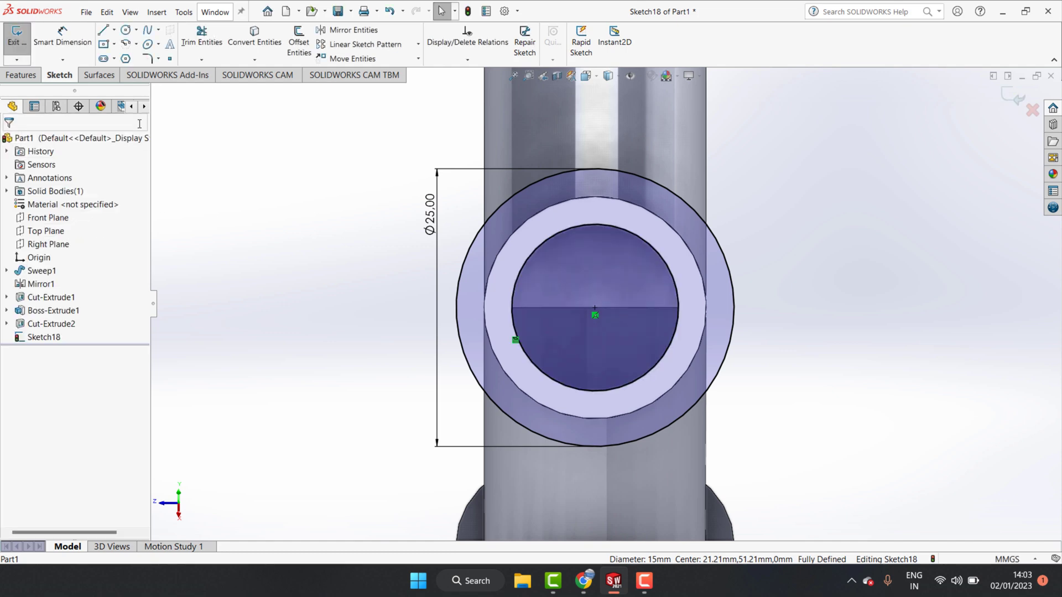
Step: Extrude the ring 20 mm into the Boss-Extrude2 collar
{"action": "left_click", "coordinate": [23, 75]}
{"action": "left_click", "coordinate": [22, 41]}
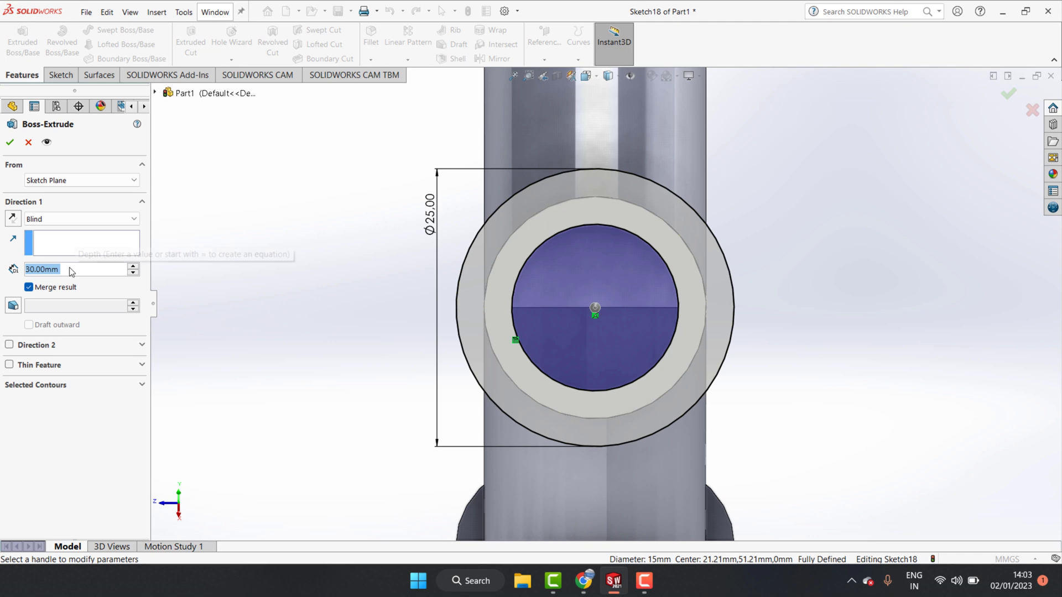
{"action": "type", "text": "20"}
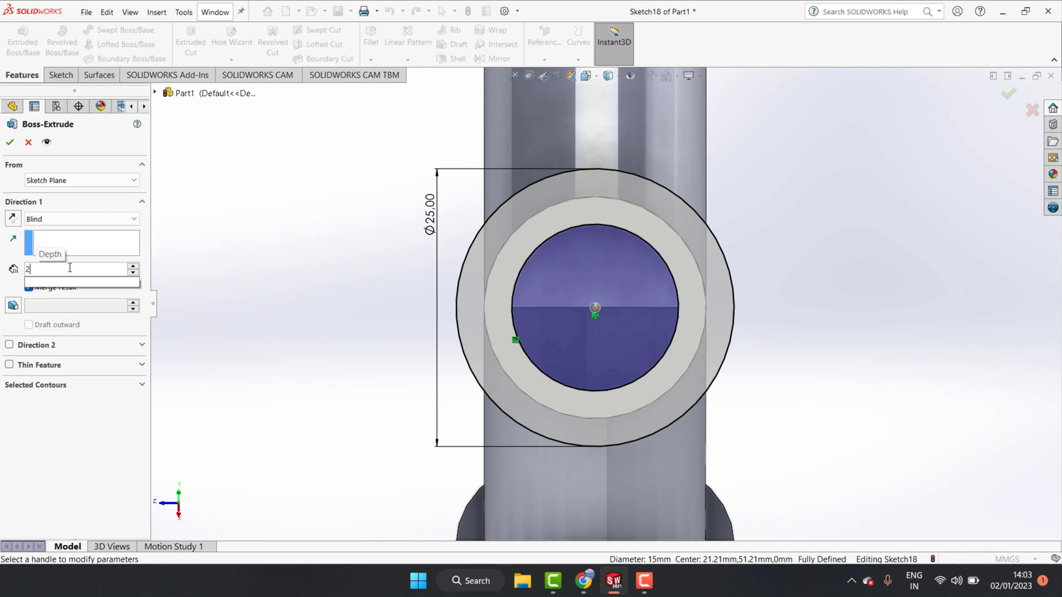
{"action": "left_click", "coordinate": [9, 144]}
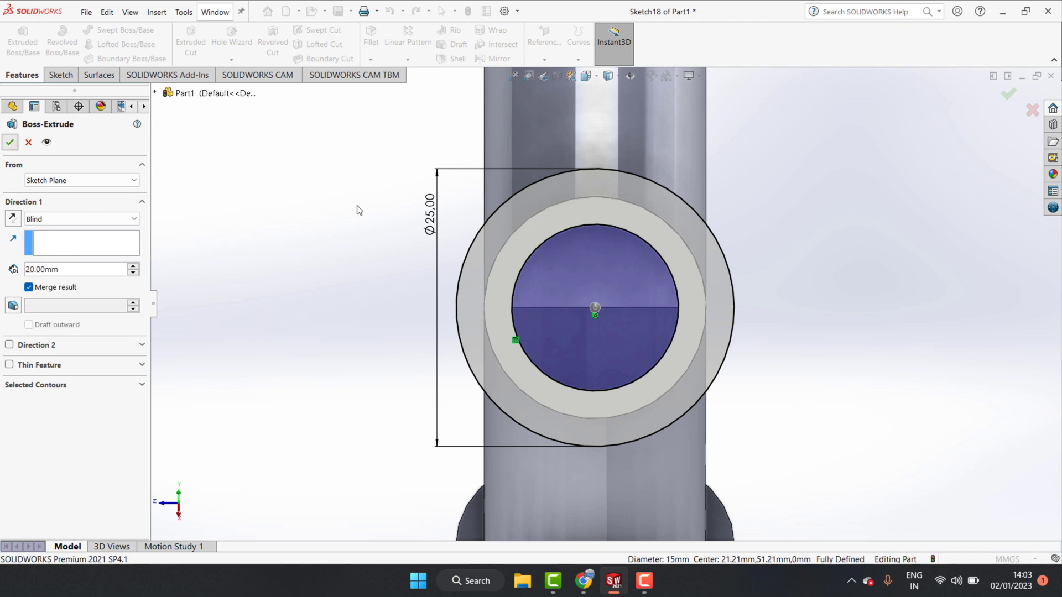
{"action": "left_click", "coordinate": [369, 242]}
Step: Inspect the new collar, switch to Isometric view, and start a Mirror feature
{"action": "scroll", "coordinate": [608, 354], "scroll_direction": "up", "scroll_amount": 2}
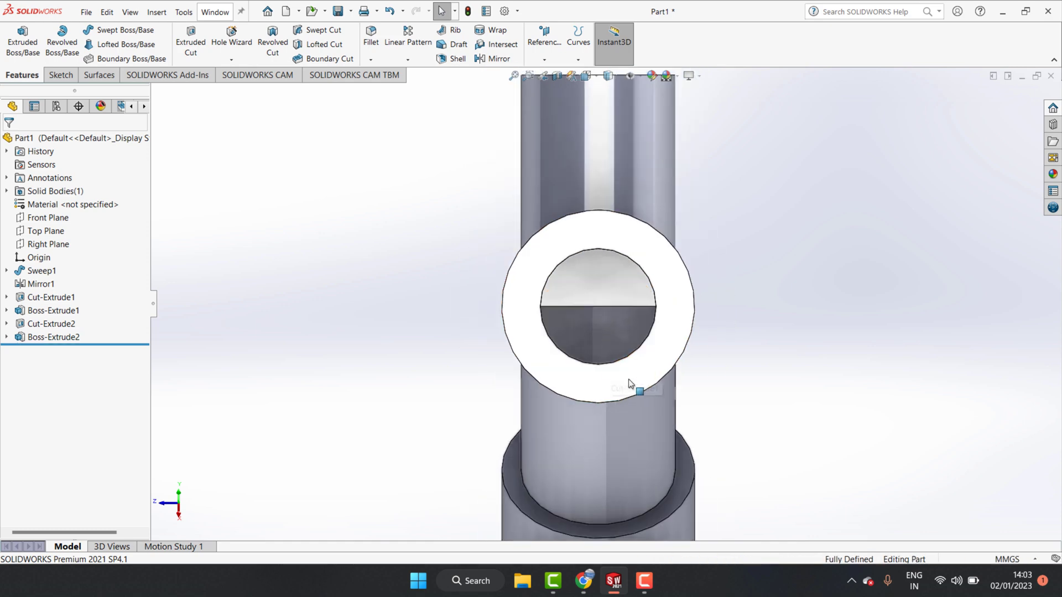
{"action": "middle_click_drag", "start_coordinate": [745, 254], "coordinate": [648, 297]}
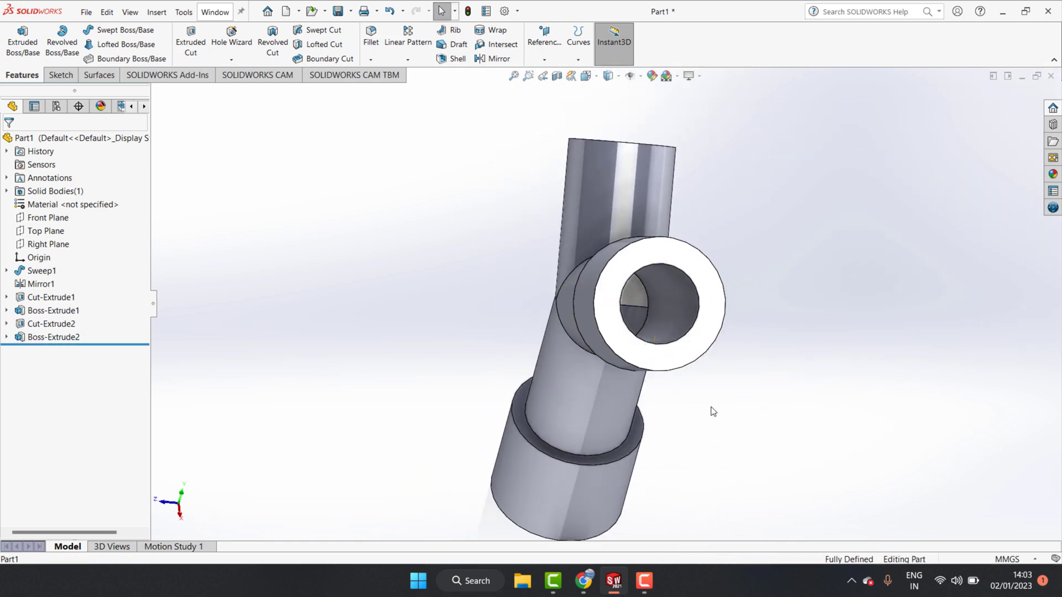
{"action": "mouse_move", "coordinate": [641, 407]}
{"action": "middle_mouse_down"}
{"action": "mouse_move", "coordinate": [713, 362]}
{"action": "mouse_move", "coordinate": [767, 356]}
{"action": "mouse_move", "coordinate": [749, 306]}
{"action": "mouse_move", "coordinate": [702, 326]}
{"action": "mouse_move", "coordinate": [685, 311]}
{"action": "middle_mouse_up"}
{"action": "scroll", "coordinate": [746, 281], "scroll_direction": "down", "scroll_amount": 2}
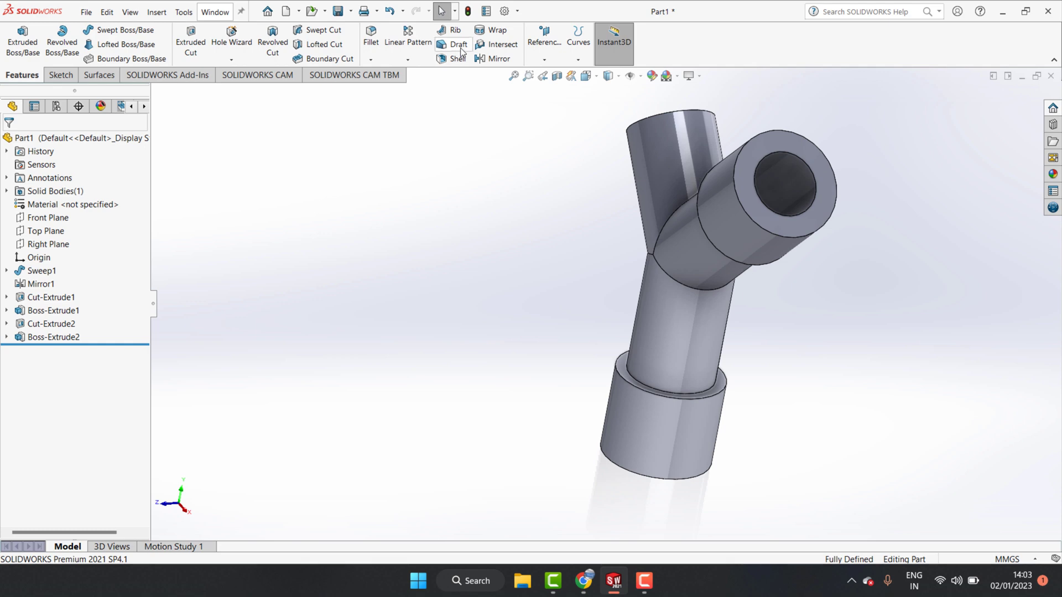
{"action": "left_click", "coordinate": [604, 76]}
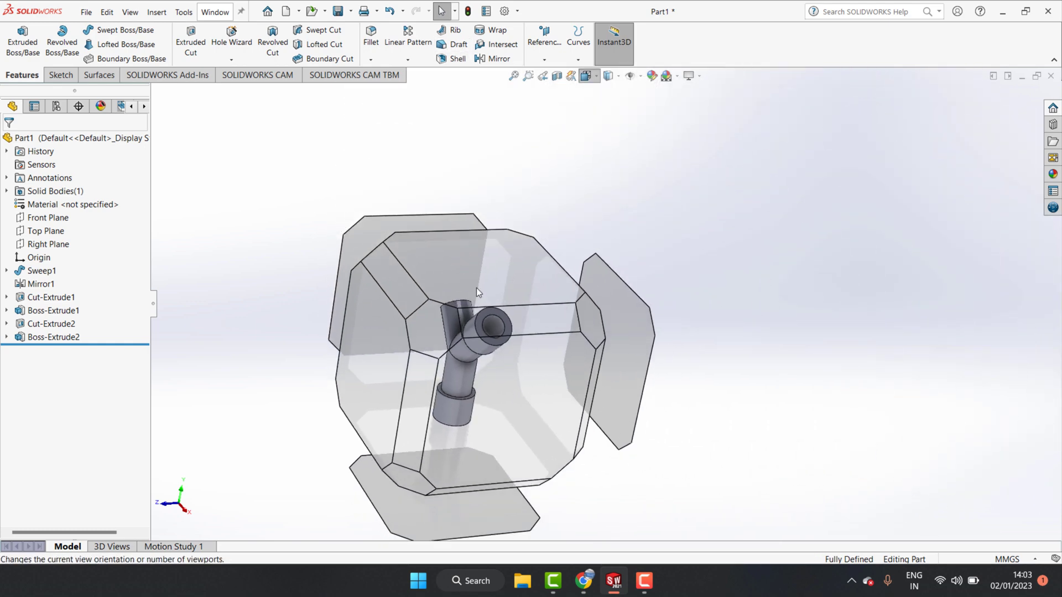
{"action": "left_click", "coordinate": [451, 334]}
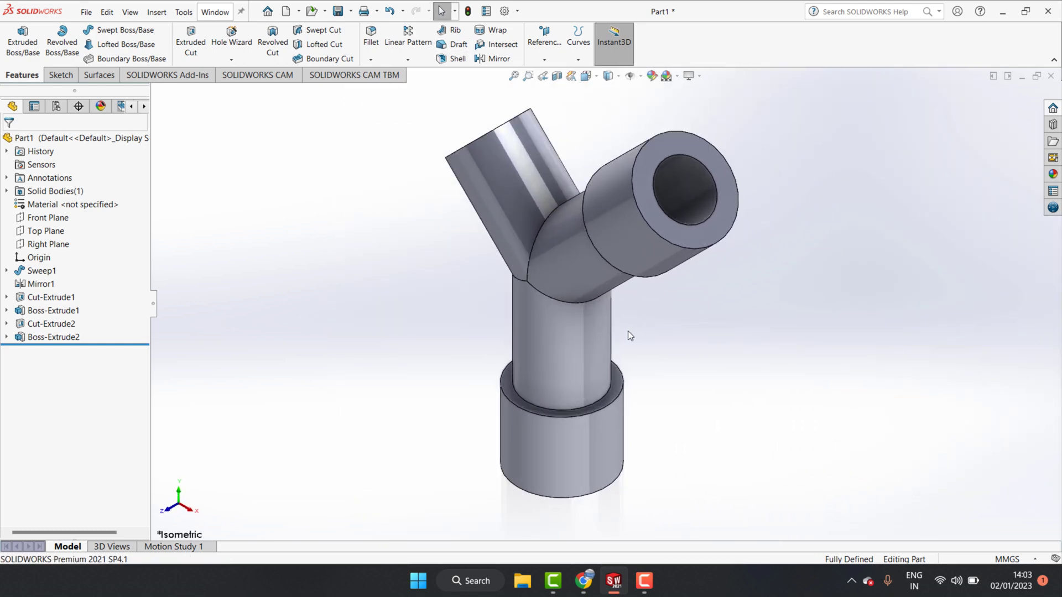
{"action": "left_click", "coordinate": [408, 59]}
{"action": "left_click", "coordinate": [407, 102]}
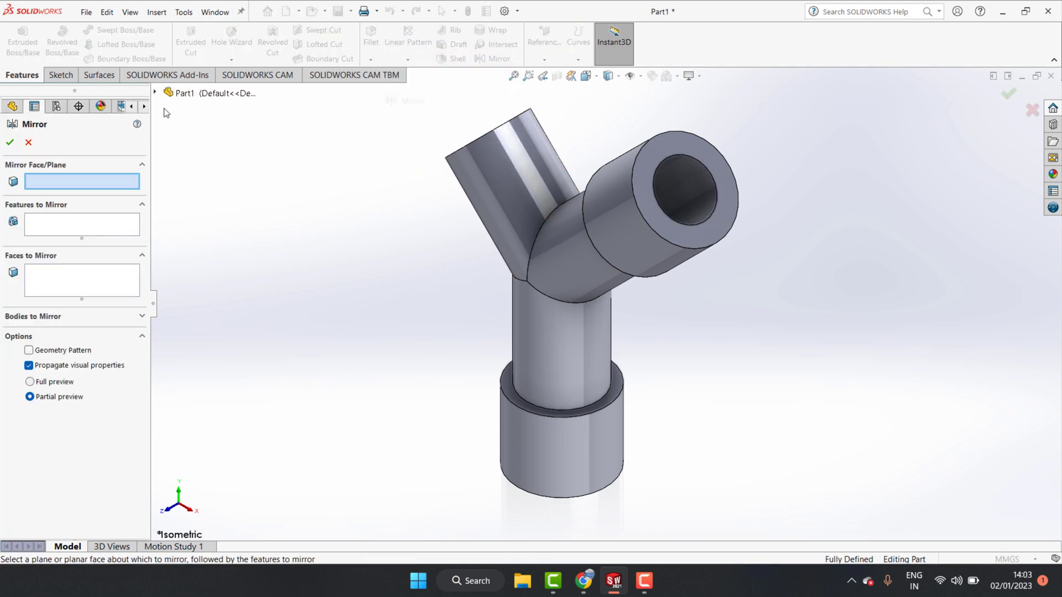
Step: Mirror Cut-Extrude2 and Boss-Extrude2 across the Right Plane as Mirror2
{"action": "left_click", "coordinate": [156, 93]}
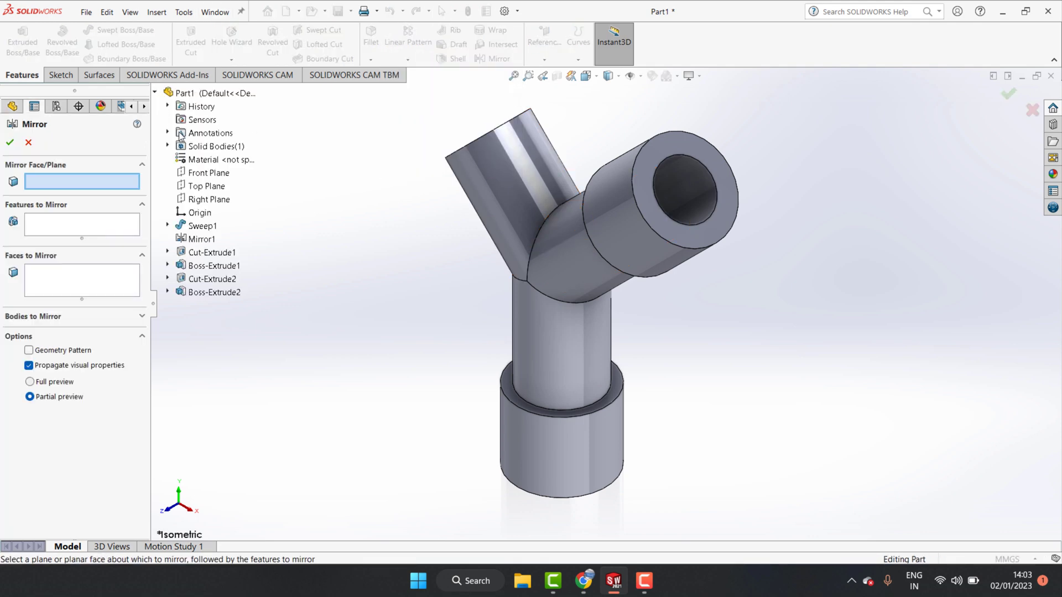
{"action": "left_click", "coordinate": [200, 200]}
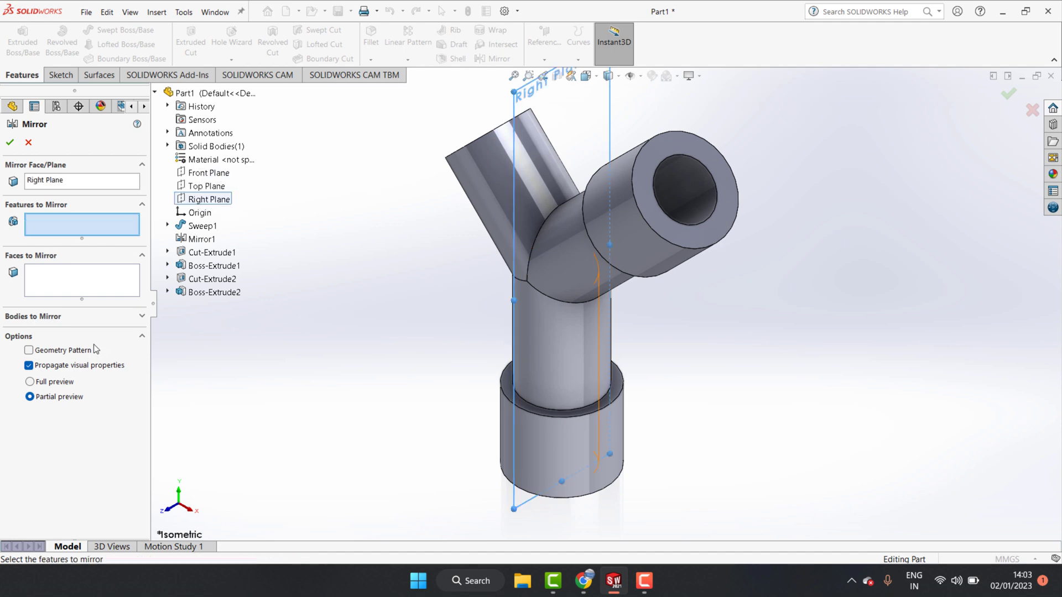
{"action": "left_click", "coordinate": [689, 182]}
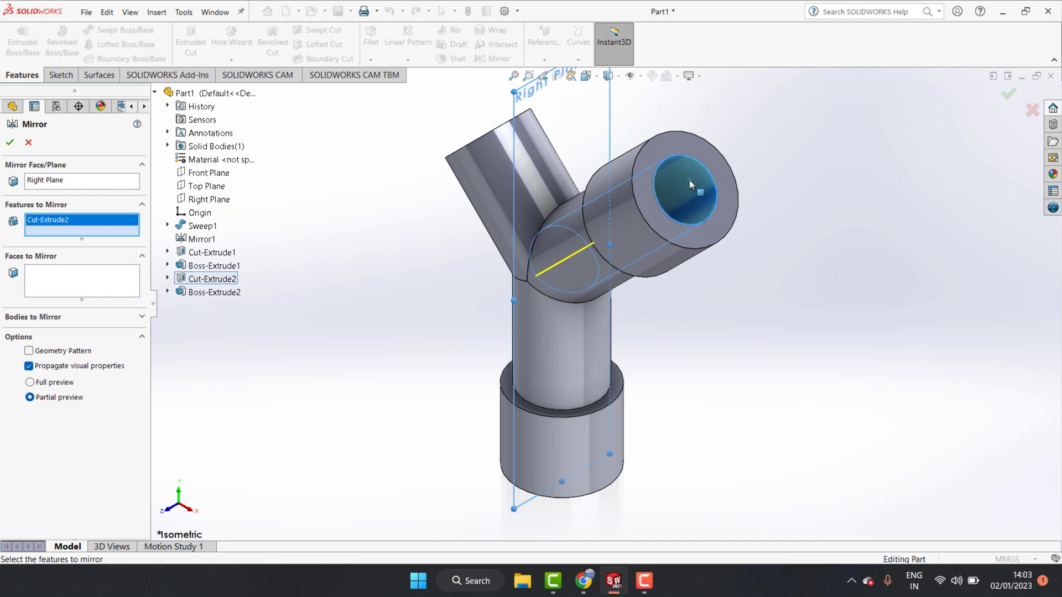
{"action": "left_click", "coordinate": [640, 227]}
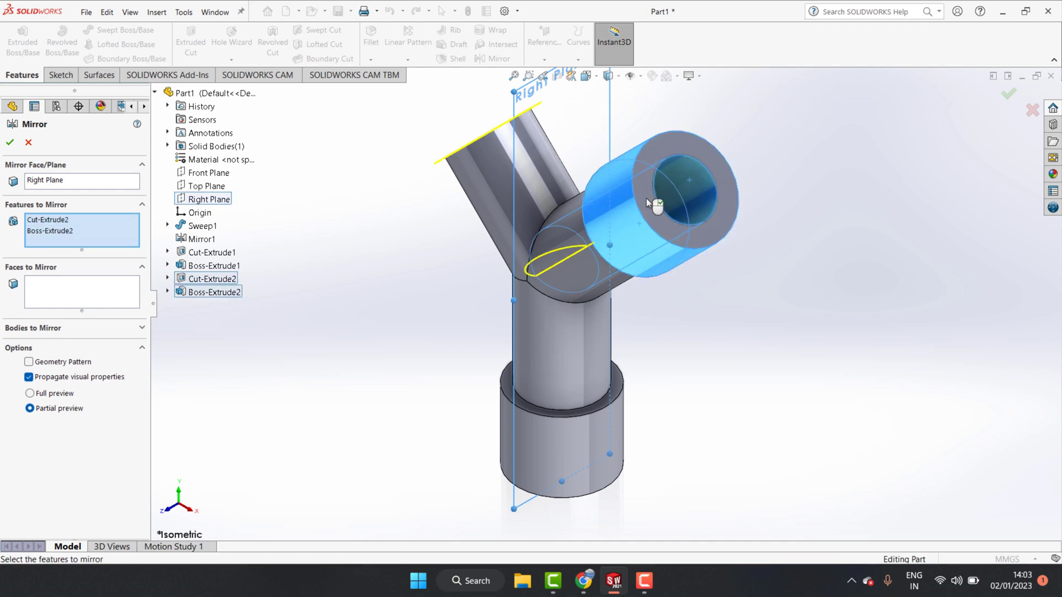
{"action": "left_click", "coordinate": [17, 144]}
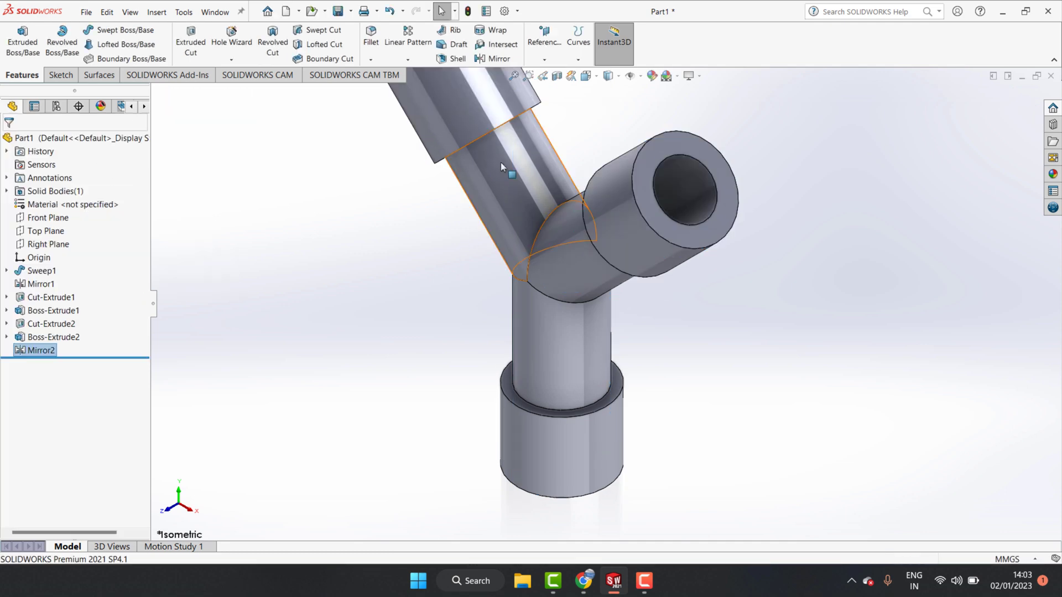
{"action": "middle_click_drag", "start_coordinate": [564, 192], "coordinate": [631, 409]}
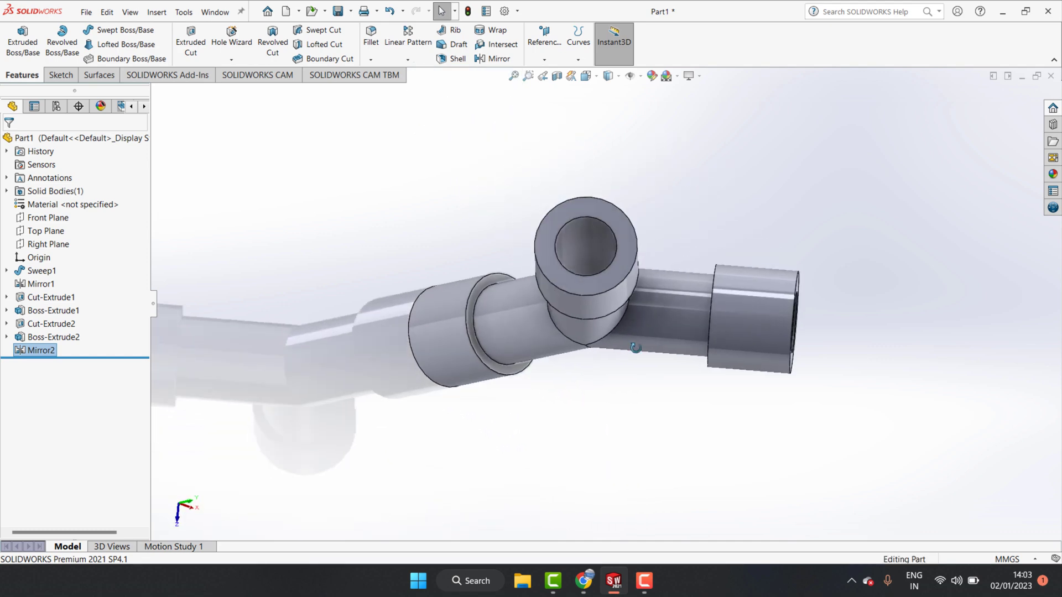
{"action": "scroll", "coordinate": [602, 337], "scroll_direction": "down", "scroll_amount": 2}
{"action": "scroll", "coordinate": [609, 361], "scroll_direction": "up", "scroll_amount": 2}
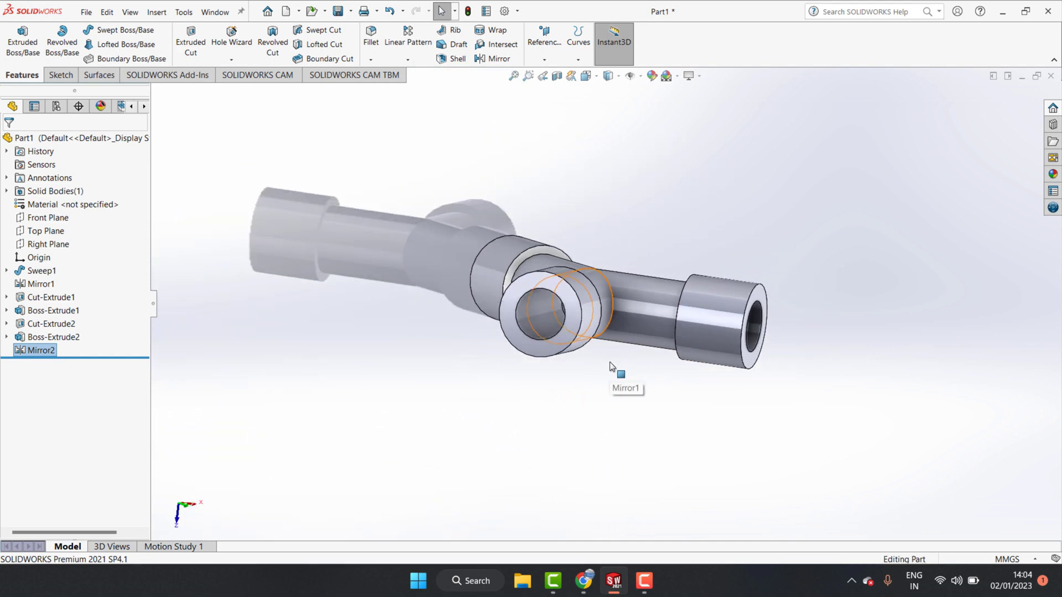
{"action": "scroll", "coordinate": [600, 348], "scroll_direction": "down", "scroll_amount": 2}
{"action": "middle_click_drag", "start_coordinate": [600, 349], "coordinate": [644, 265]}
{"action": "mouse_move", "coordinate": [757, 150]}
{"action": "middle_mouse_down"}
{"action": "mouse_move", "coordinate": [594, 221]}
{"action": "mouse_move", "coordinate": [601, 267]}
{"action": "mouse_move", "coordinate": [541, 311]}
{"action": "middle_mouse_up"}
{"action": "scroll", "coordinate": [599, 258], "scroll_direction": "down", "scroll_amount": 3}
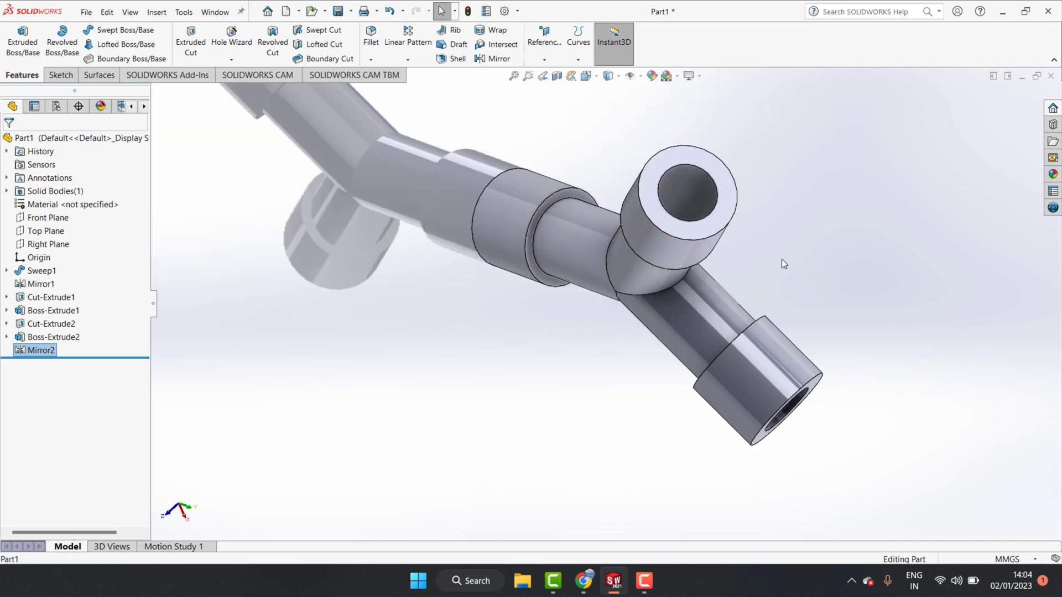
{"action": "middle_click_drag", "start_coordinate": [683, 114], "coordinate": [635, 42]}
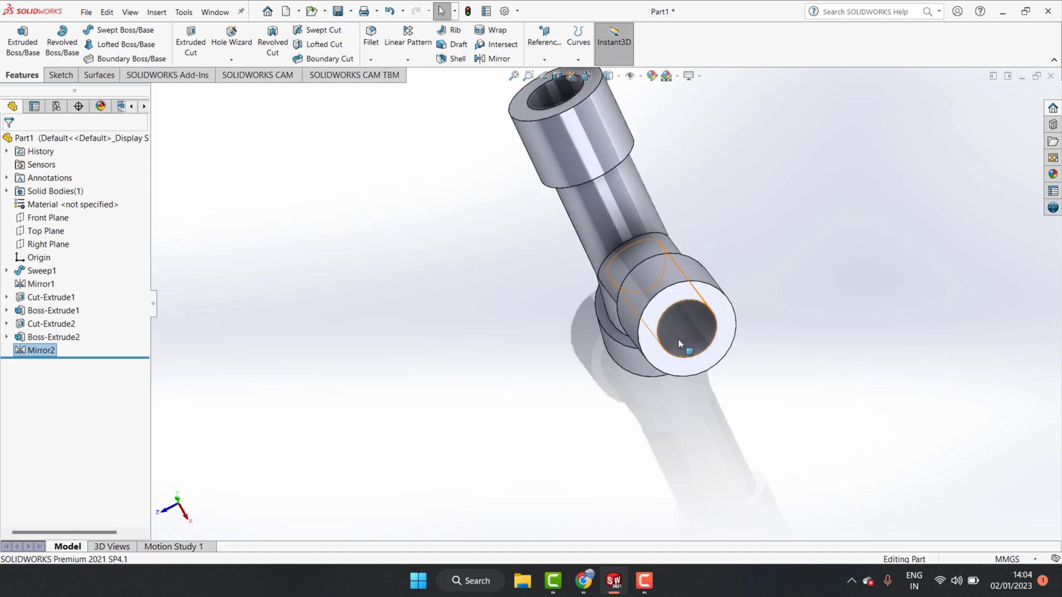
{"action": "scroll", "coordinate": [678, 340], "scroll_direction": "down", "scroll_amount": 2}
{"action": "scroll", "coordinate": [662, 357], "scroll_direction": "down", "scroll_amount": 1}
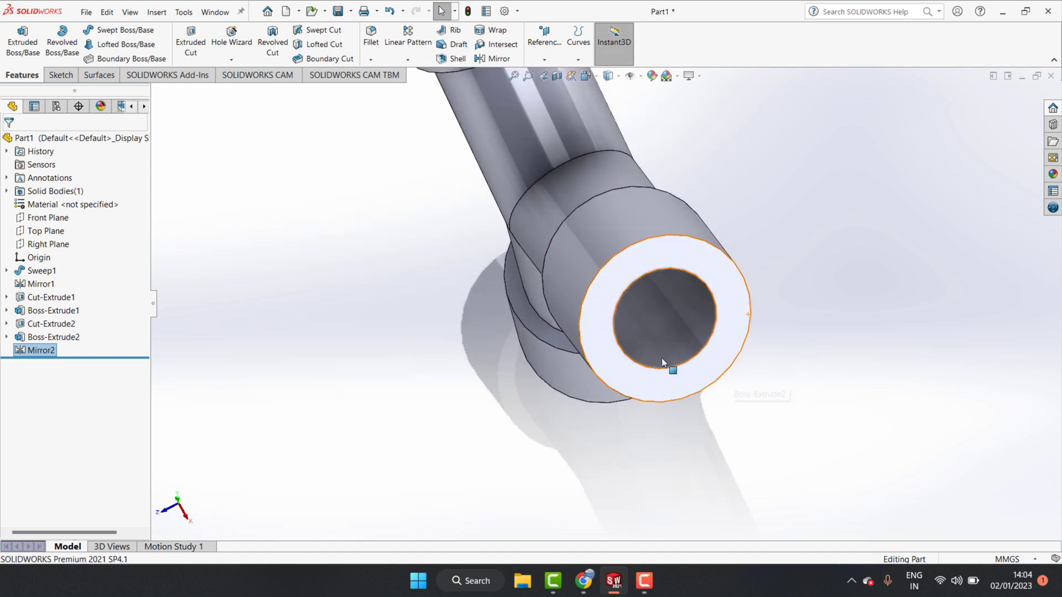
{"action": "middle_click_drag", "start_coordinate": [537, 406], "coordinate": [569, 266]}
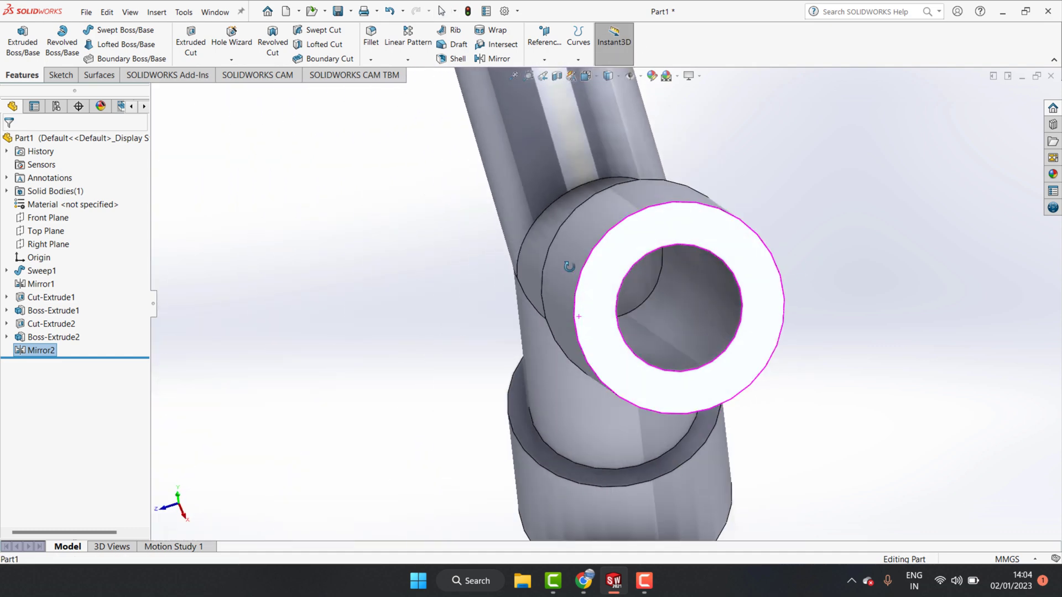
{"action": "scroll", "coordinate": [659, 294], "scroll_direction": "up", "scroll_amount": 1}
{"action": "scroll", "coordinate": [659, 294], "scroll_direction": "up", "scroll_amount": 1}
{"action": "scroll", "coordinate": [659, 294], "scroll_direction": "up", "scroll_amount": 2}
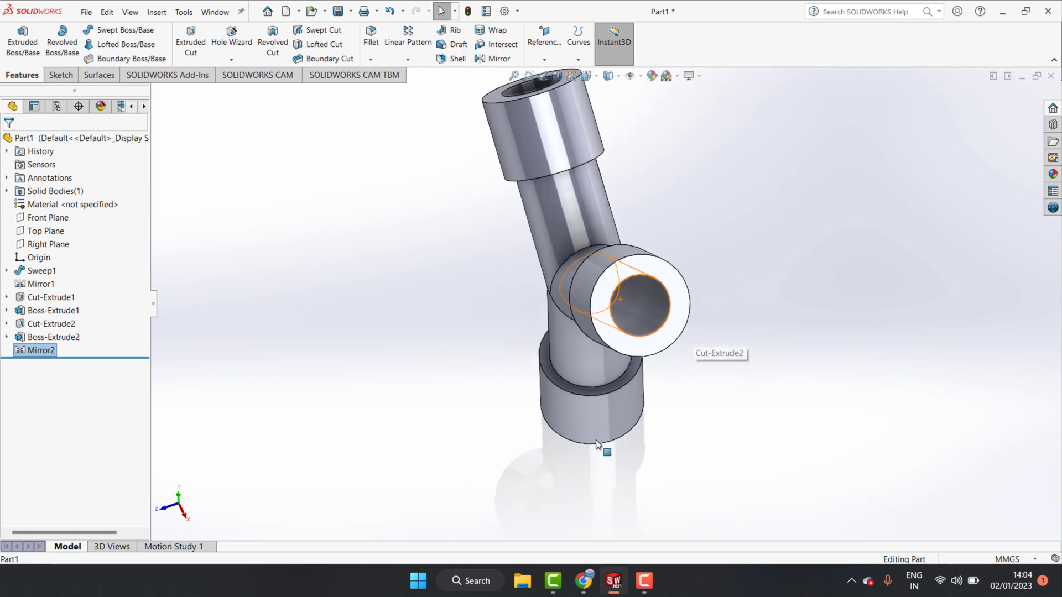
{"action": "scroll", "coordinate": [586, 387], "scroll_direction": "down", "scroll_amount": 2}
{"action": "mouse_move", "coordinate": [586, 387]}
{"action": "middle_mouse_down"}
{"action": "mouse_move", "coordinate": [715, 92]}
{"action": "mouse_move", "coordinate": [587, 183]}
{"action": "mouse_move", "coordinate": [695, 95]}
{"action": "mouse_move", "coordinate": [691, 105]}
{"action": "middle_mouse_up"}
{"action": "scroll", "coordinate": [560, 409], "scroll_direction": "down", "scroll_amount": 2}
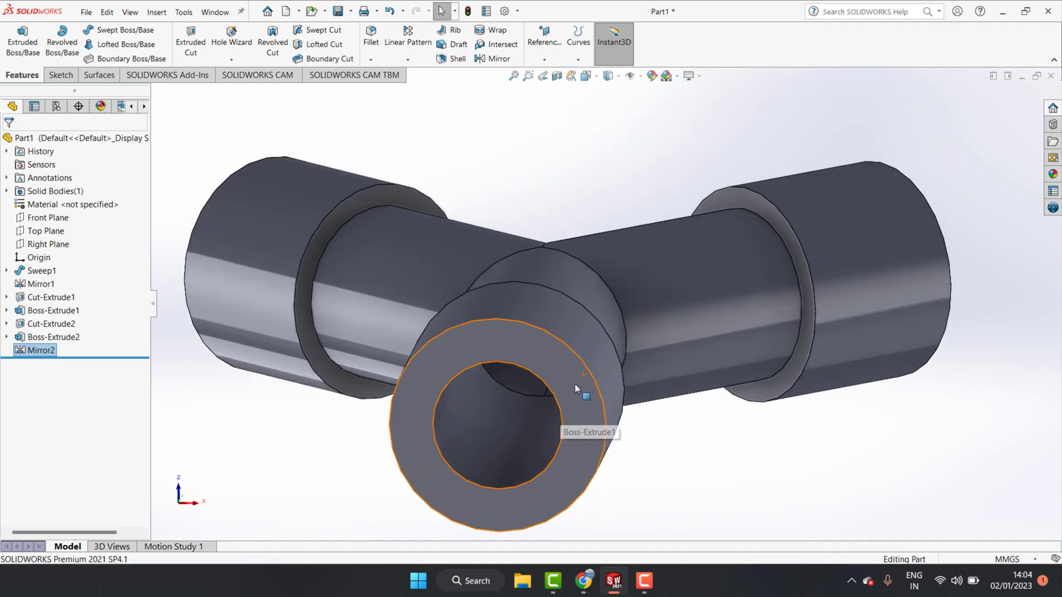
Step: Show the front tube's end face Normal To the view
{"action": "left_click", "coordinate": [574, 384]}
{"action": "left_click", "coordinate": [666, 350]}
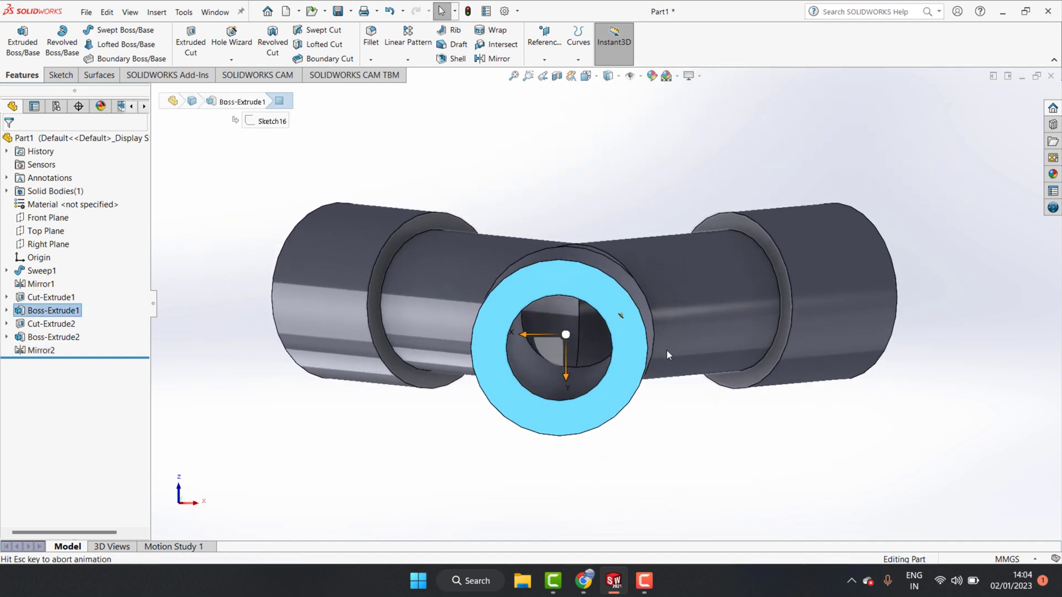
{"action": "key", "text": "Escape"}
Step: Sketch a circle centred on the tube end face and dimension it to Ø20 mm
{"action": "left_click", "coordinate": [67, 79]}
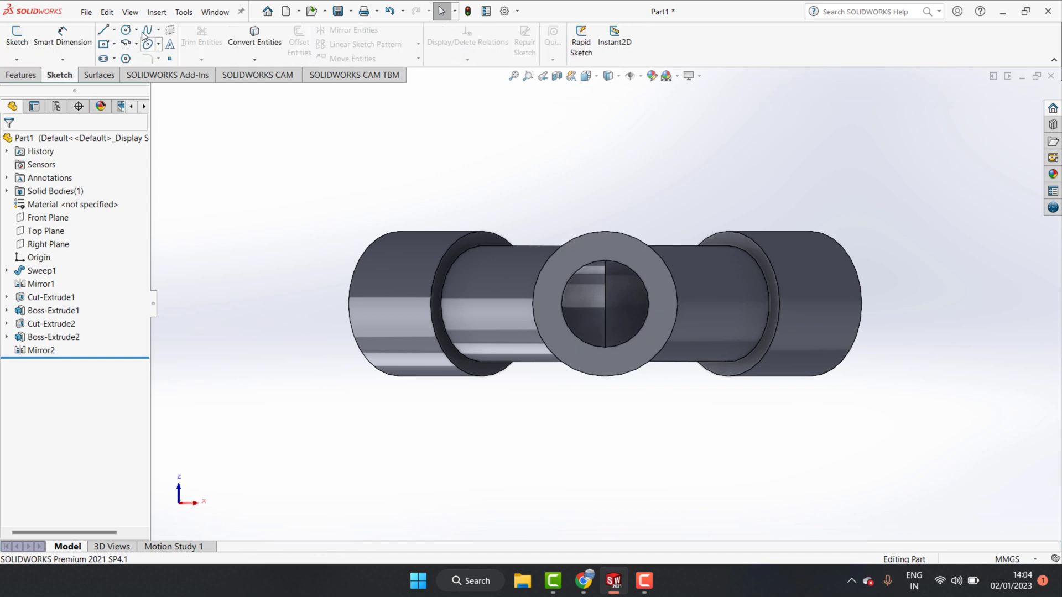
{"action": "left_click", "coordinate": [126, 30]}
{"action": "left_click", "coordinate": [664, 304]}
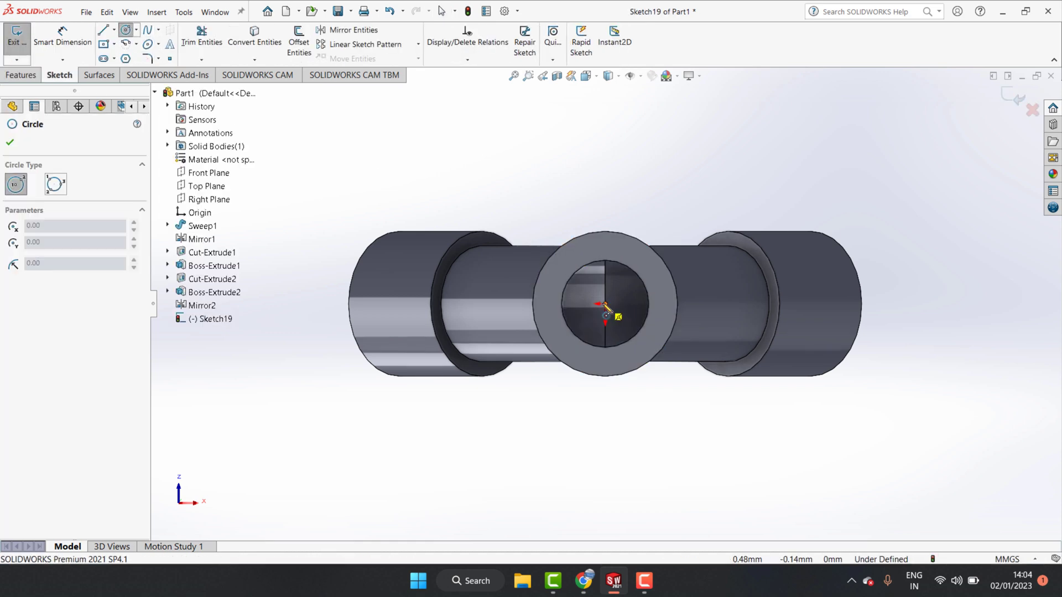
{"action": "left_click", "coordinate": [604, 304]}
{"action": "left_click", "coordinate": [607, 253]}
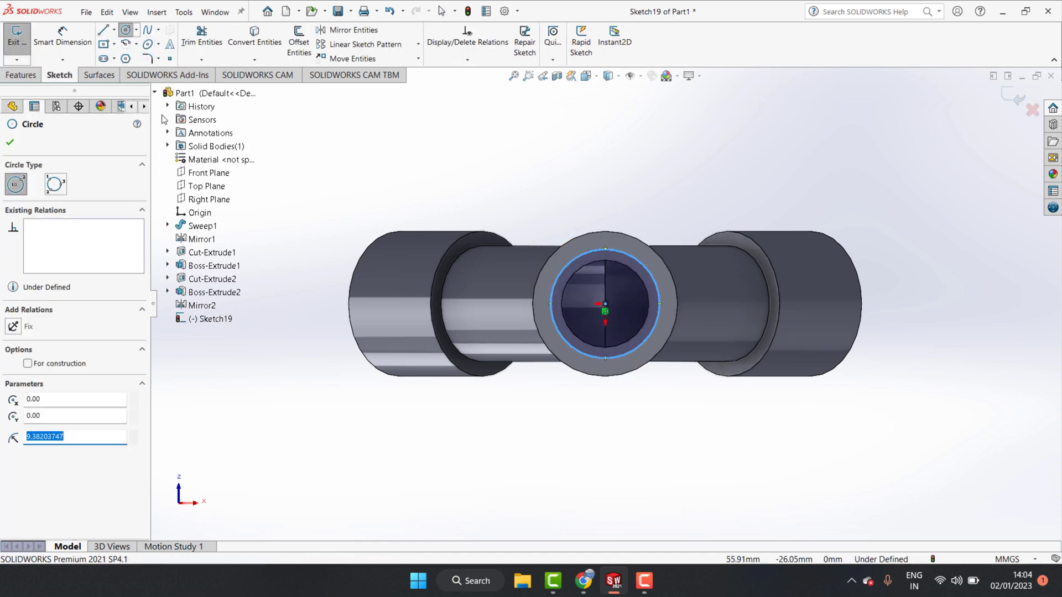
{"action": "left_click", "coordinate": [63, 36]}
{"action": "left_click", "coordinate": [570, 269]}
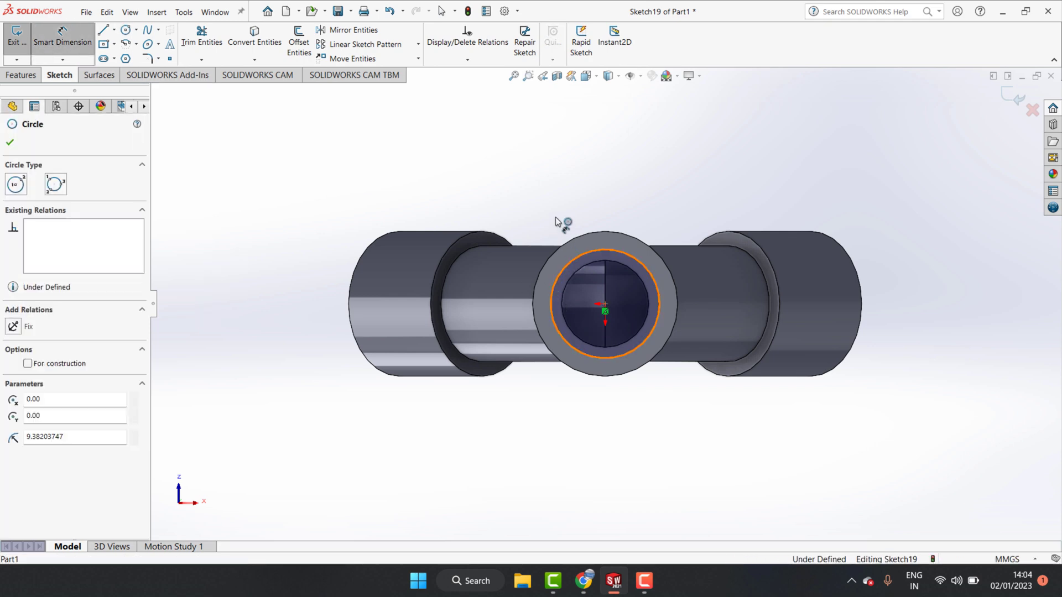
{"action": "left_click", "coordinate": [553, 213]}
{"action": "type", "text": "20"}
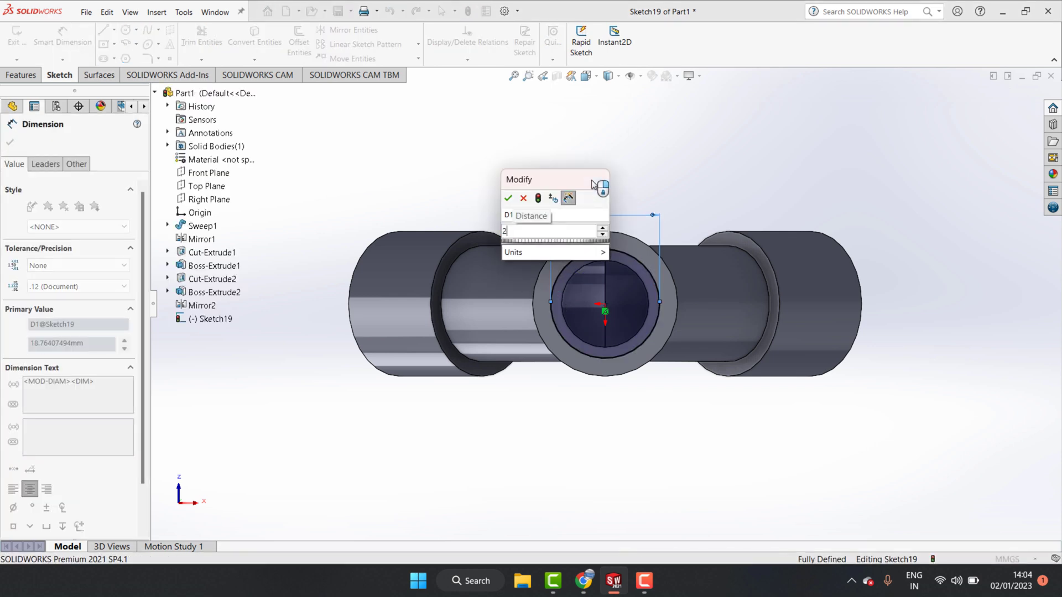
{"action": "left_click", "coordinate": [506, 198]}
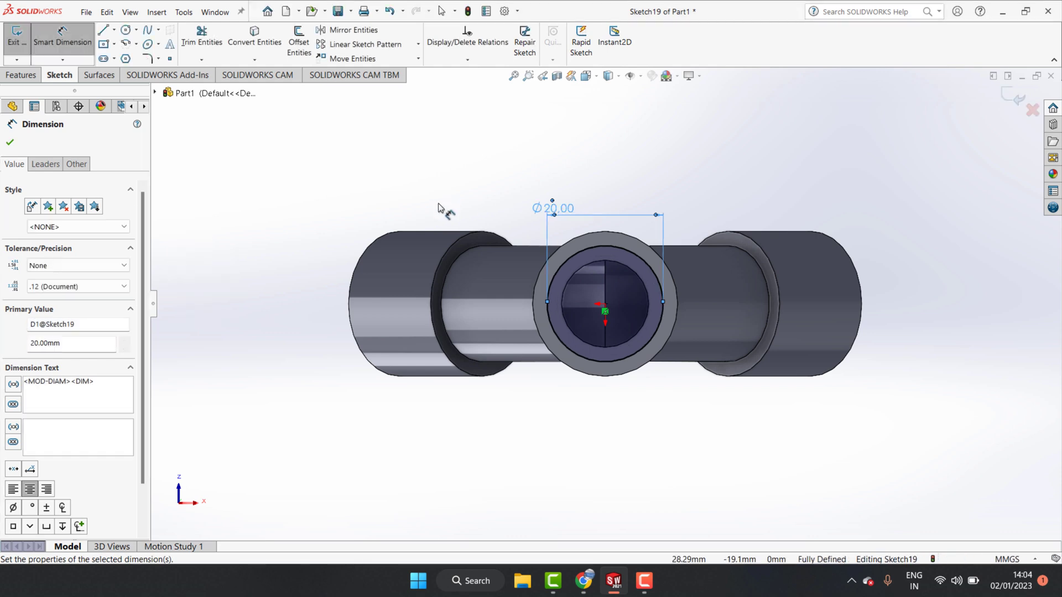
{"action": "left_click", "coordinate": [12, 139]}
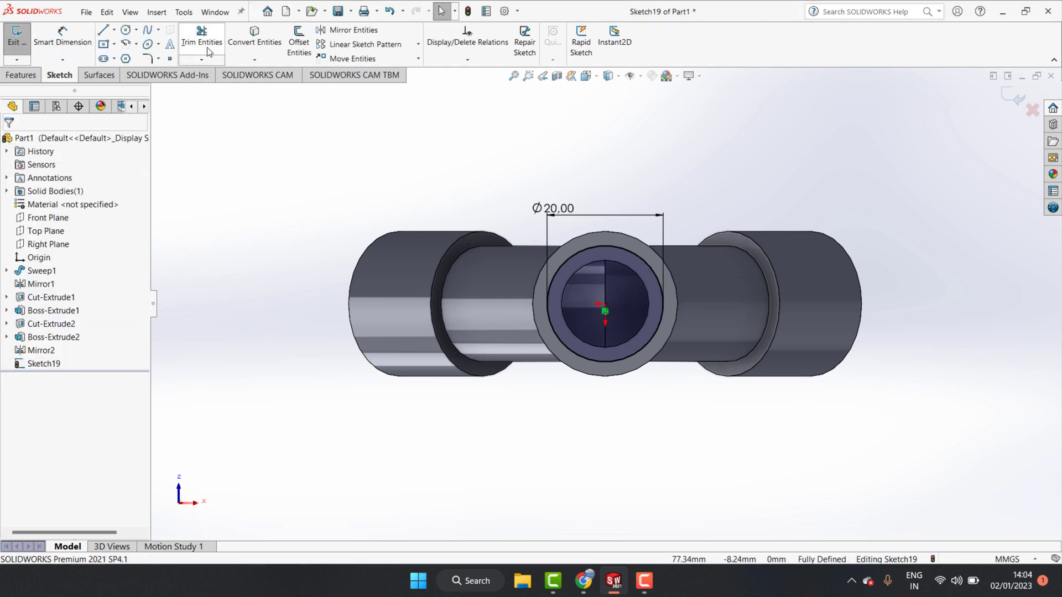
Step: Cut the Ø20 mm circle 15 mm deep as Cut-Extrude3
{"action": "left_click", "coordinate": [25, 75]}
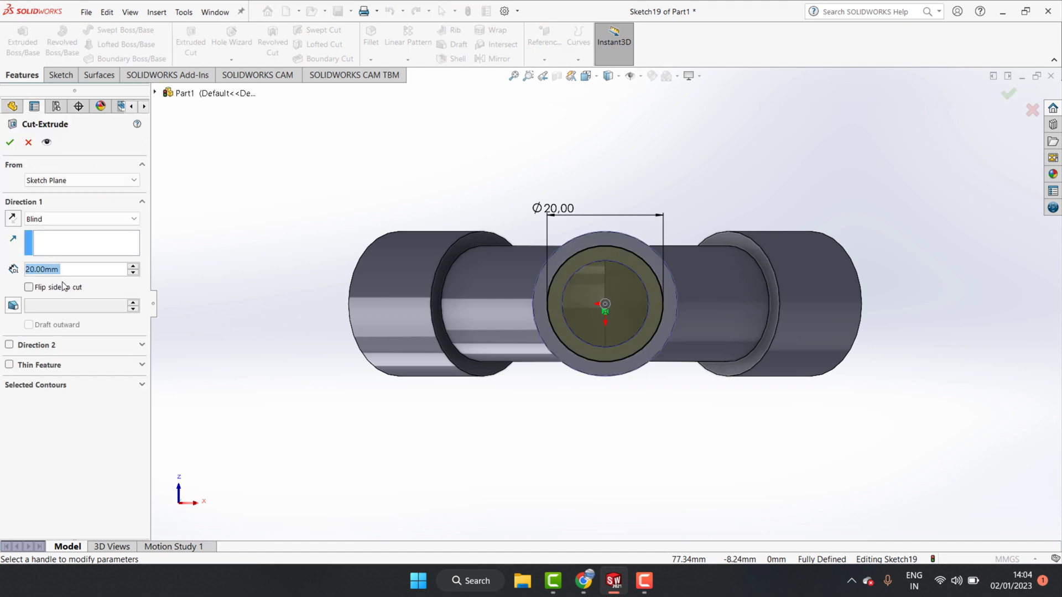
{"action": "type", "text": "1"}
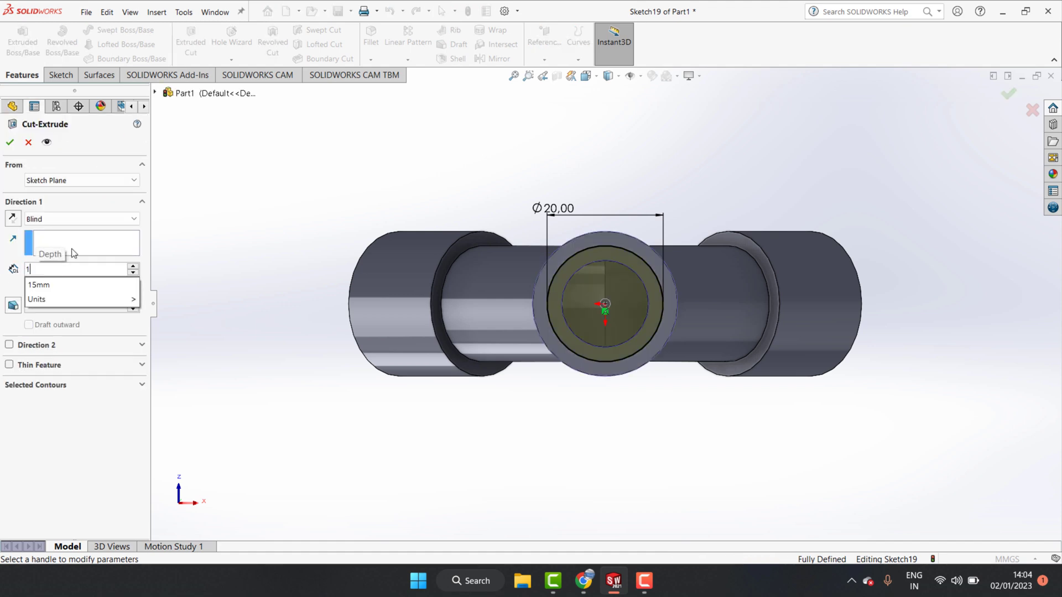
{"action": "type", "text": "5"}
{"action": "left_click", "coordinate": [10, 142]}
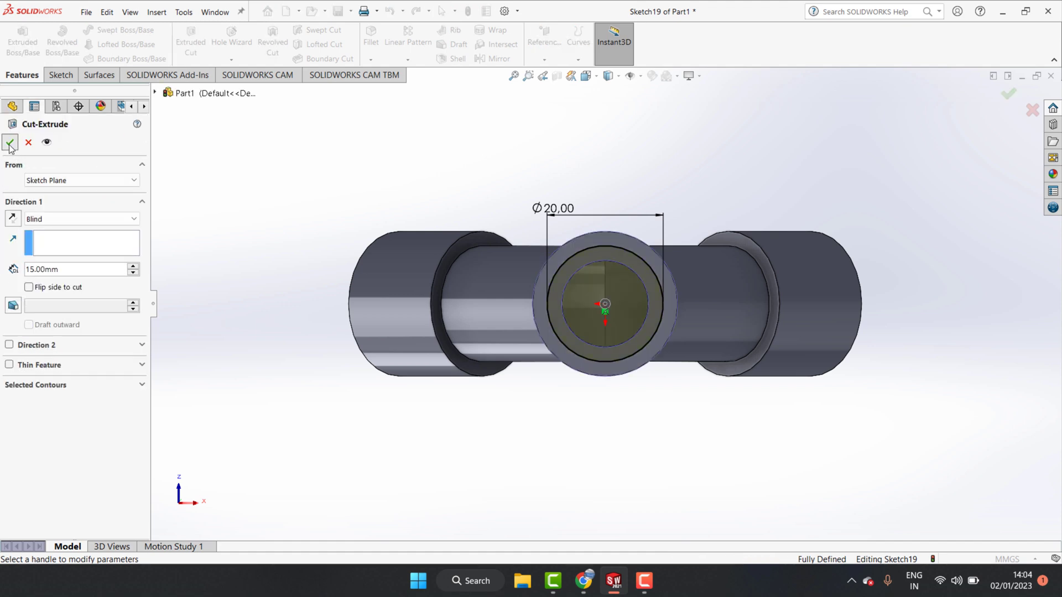
{"action": "left_click", "coordinate": [10, 144]}
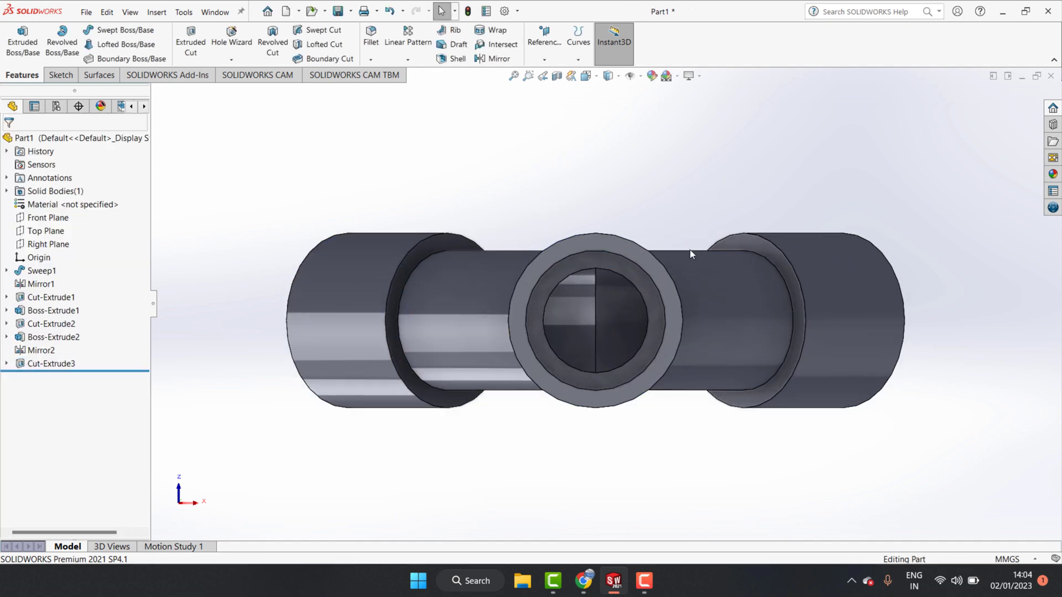
{"action": "key", "text": "Right"}
{"action": "key", "text": "Right"}
{"action": "key", "text": "Right"}
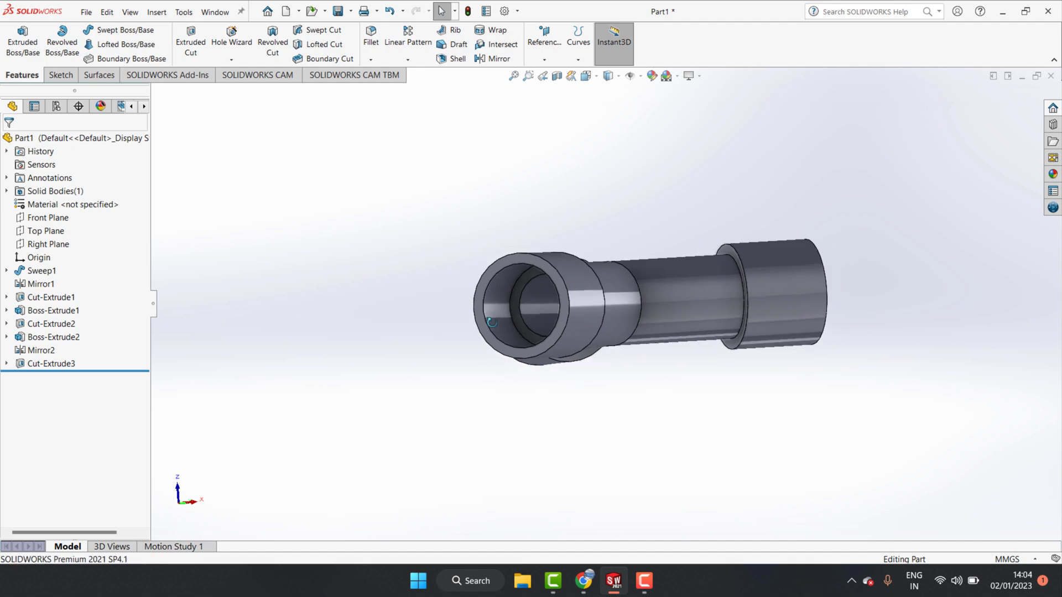
Step: Orbit to the other tube and show its end face Normal To the view
{"action": "key", "text": "Right"}
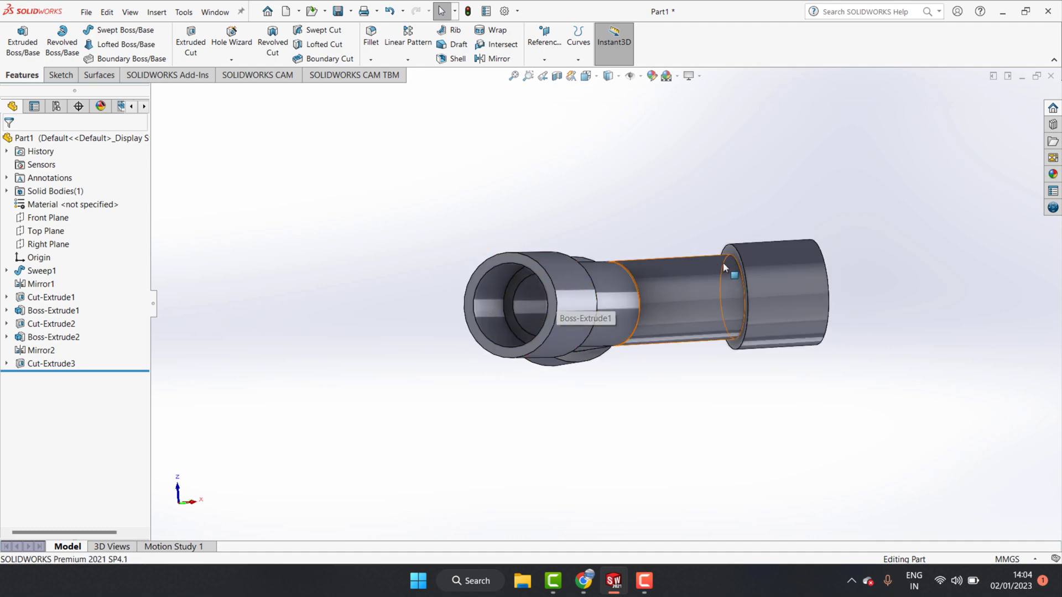
{"action": "middle_click_drag", "start_coordinate": [699, 317], "coordinate": [735, 332]}
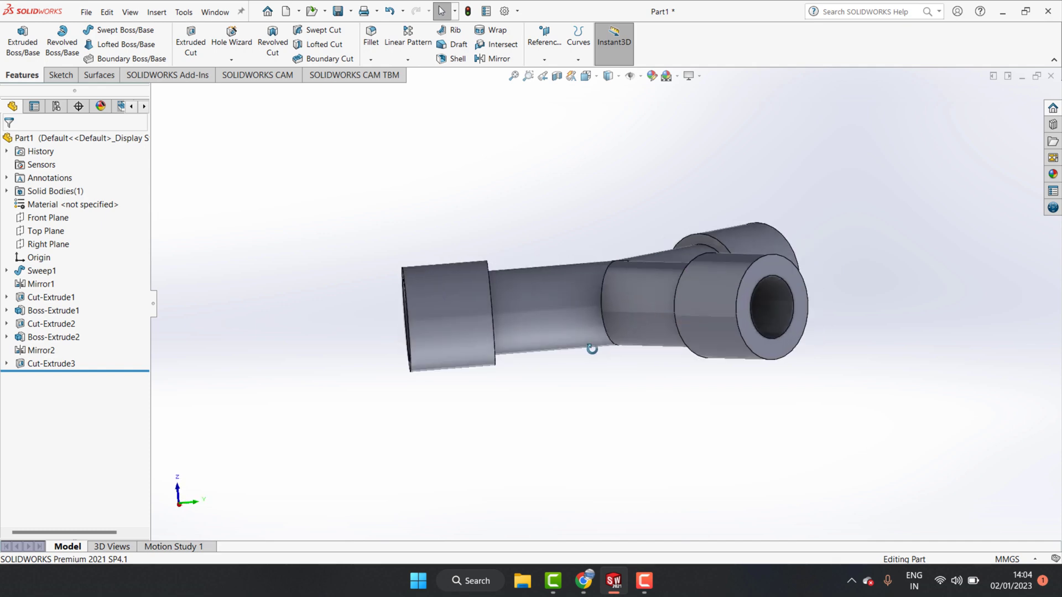
{"action": "scroll", "coordinate": [771, 346], "scroll_direction": "down", "scroll_amount": 5}
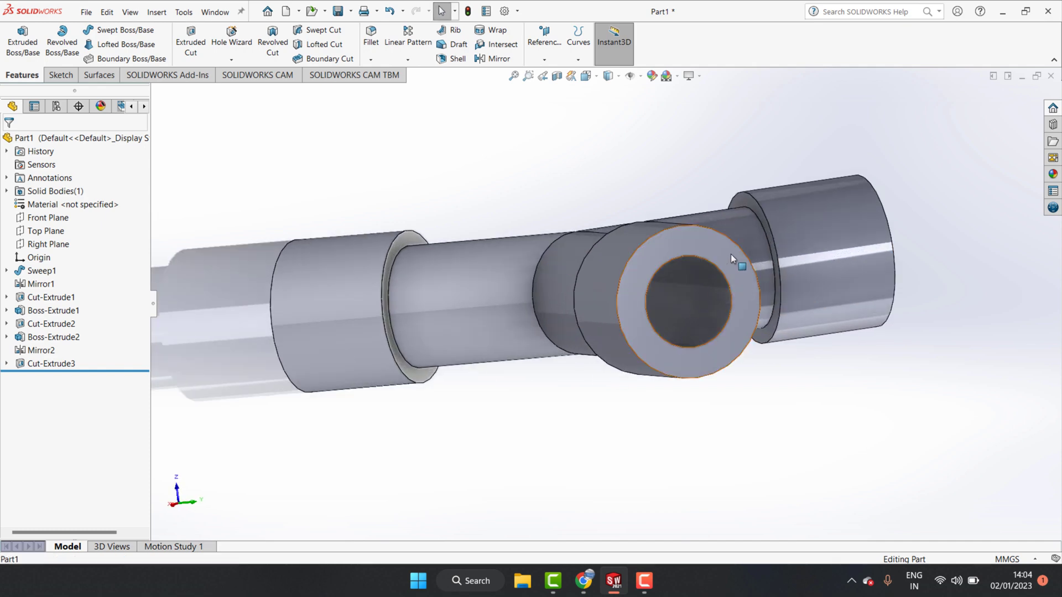
{"action": "left_click", "coordinate": [730, 253]}
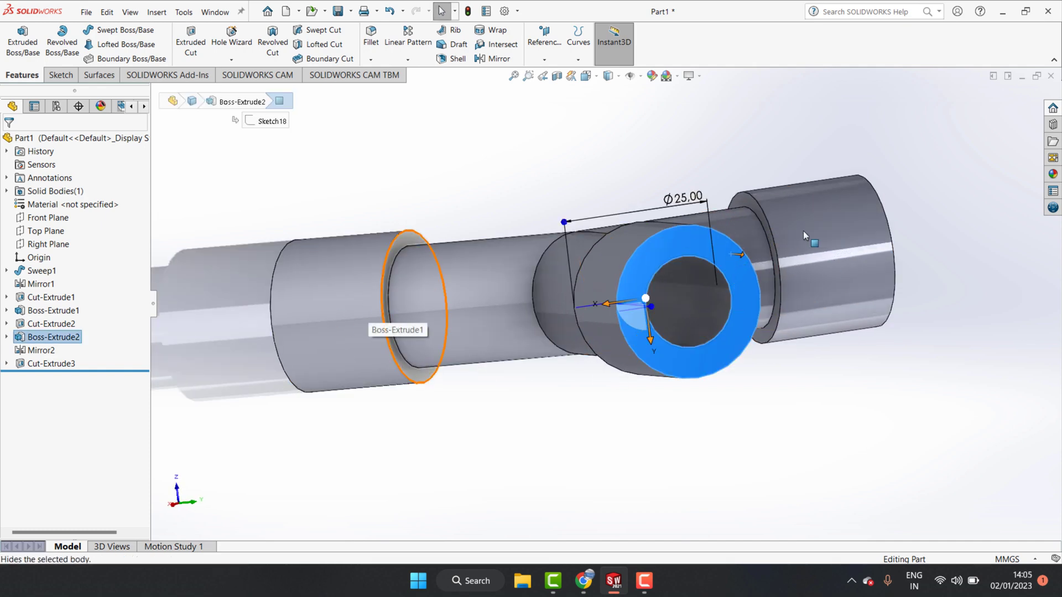
{"action": "key", "text": "Escape"}
{"action": "left_click", "coordinate": [746, 298]}
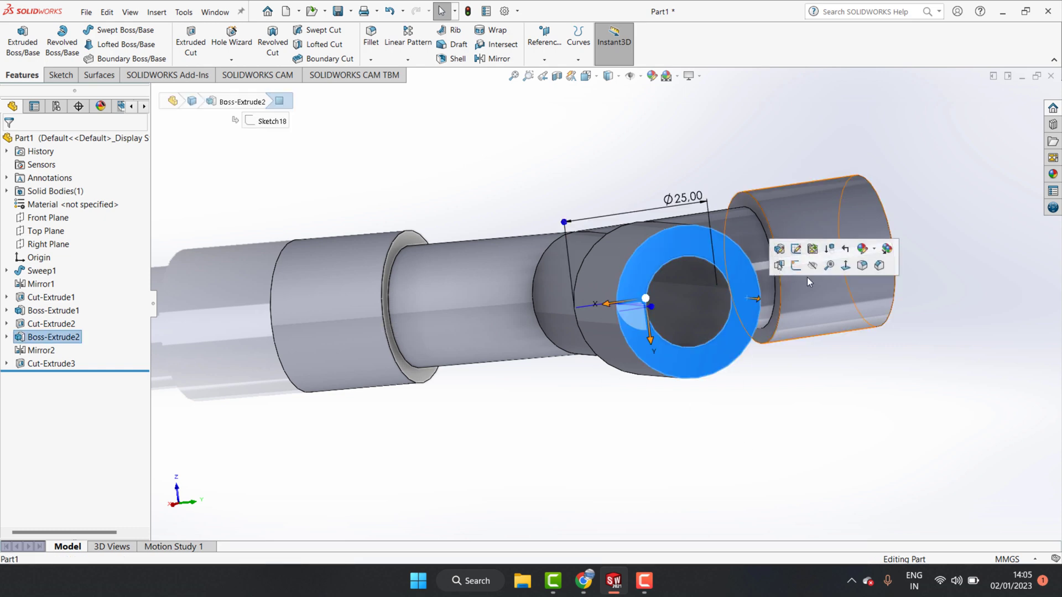
{"action": "left_click", "coordinate": [850, 264]}
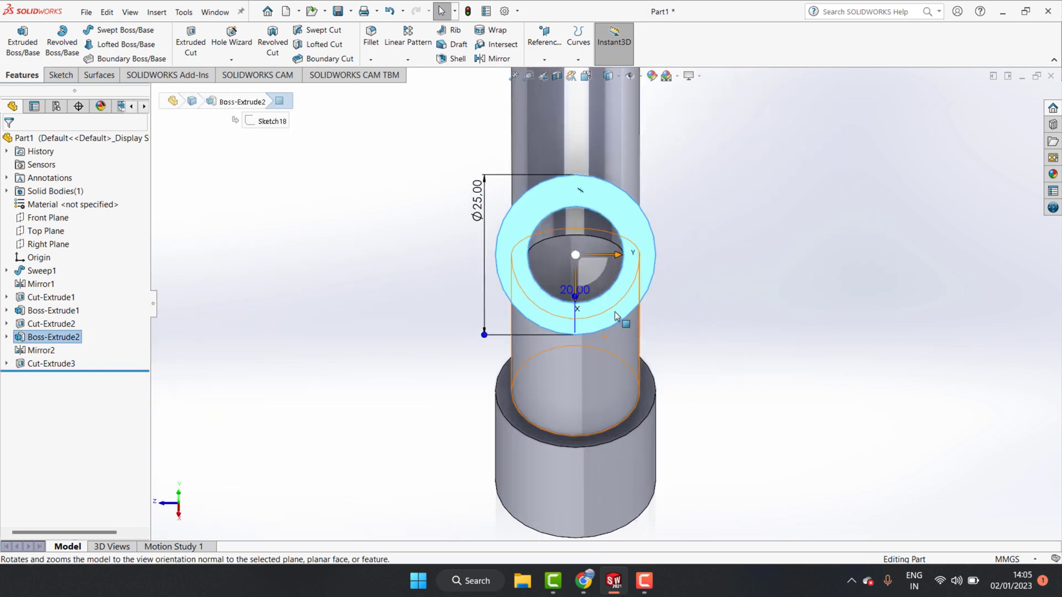
Step: Sketch a circle on that end face and dimension it to Ø20 mm
{"action": "left_click", "coordinate": [60, 75]}
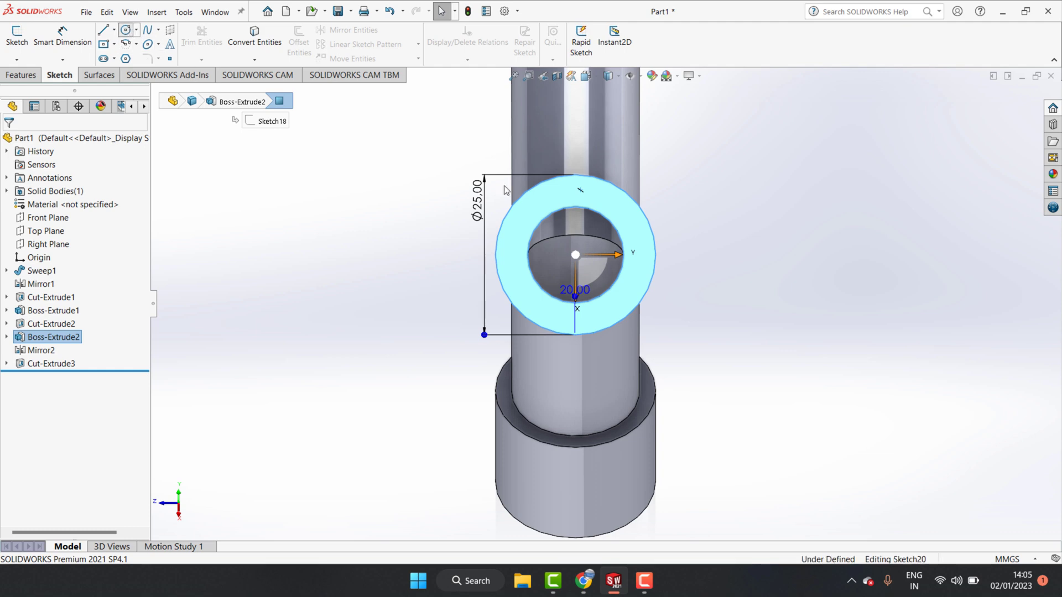
{"action": "left_click", "coordinate": [126, 30]}
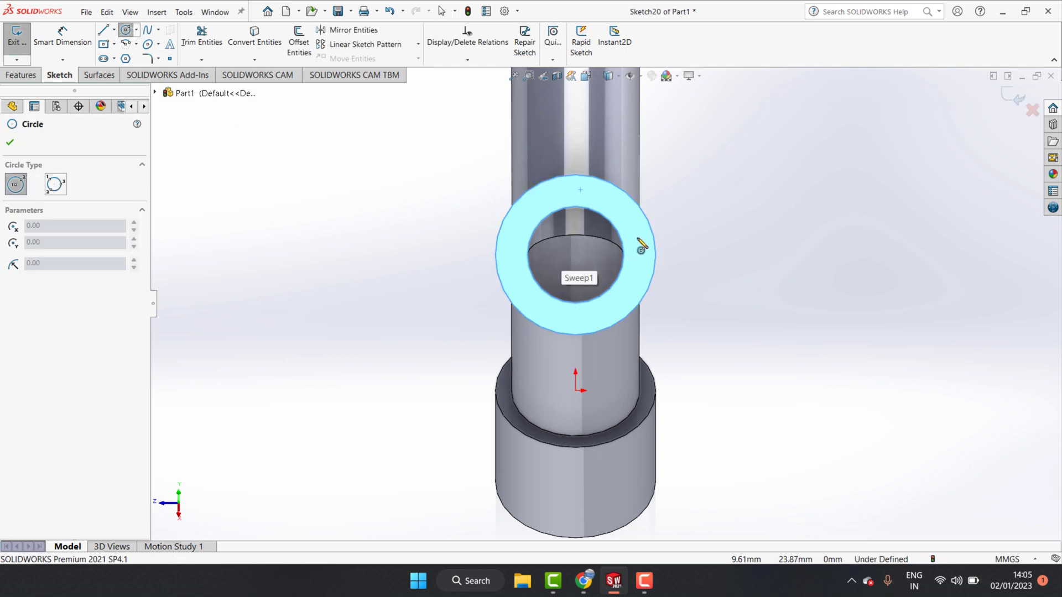
{"action": "left_click", "coordinate": [576, 254]}
{"action": "left_click", "coordinate": [620, 208]}
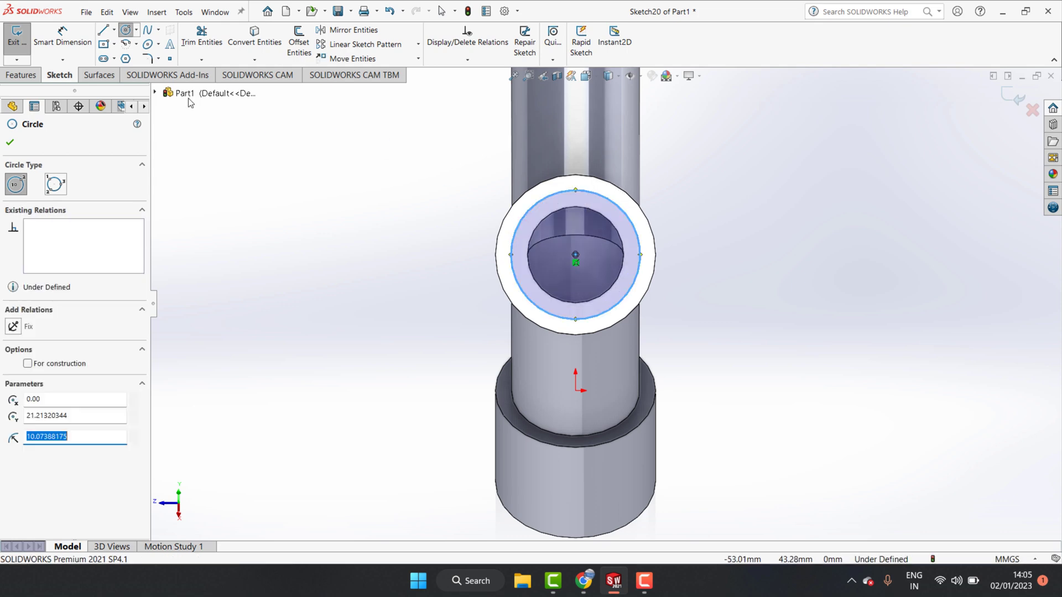
{"action": "key", "text": "Escape"}
{"action": "left_click", "coordinate": [627, 216]}
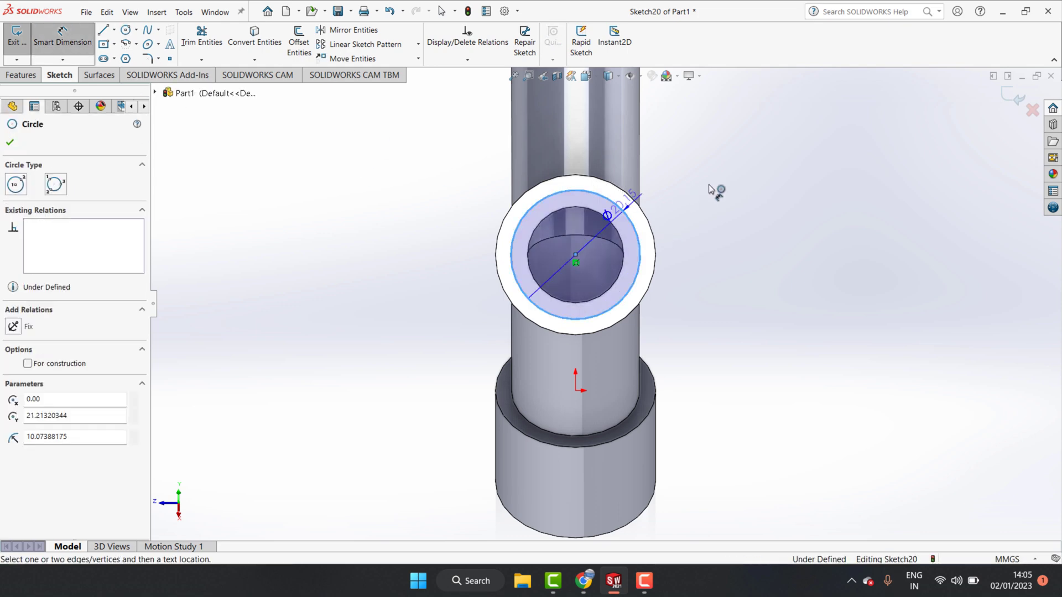
{"action": "left_click", "coordinate": [713, 199]}
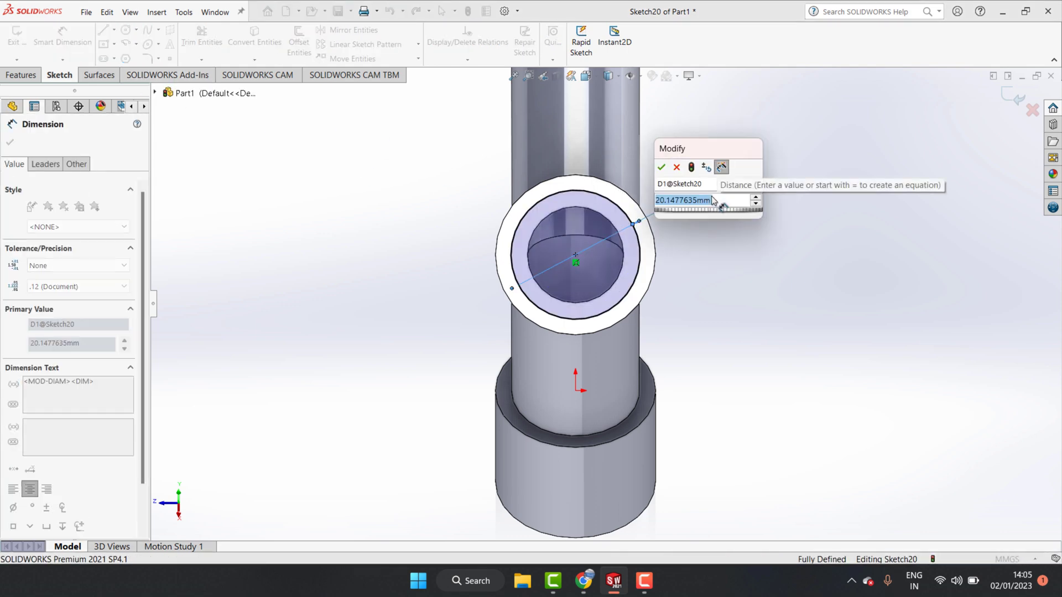
{"action": "type", "text": "20"}
{"action": "left_click", "coordinate": [660, 168]}
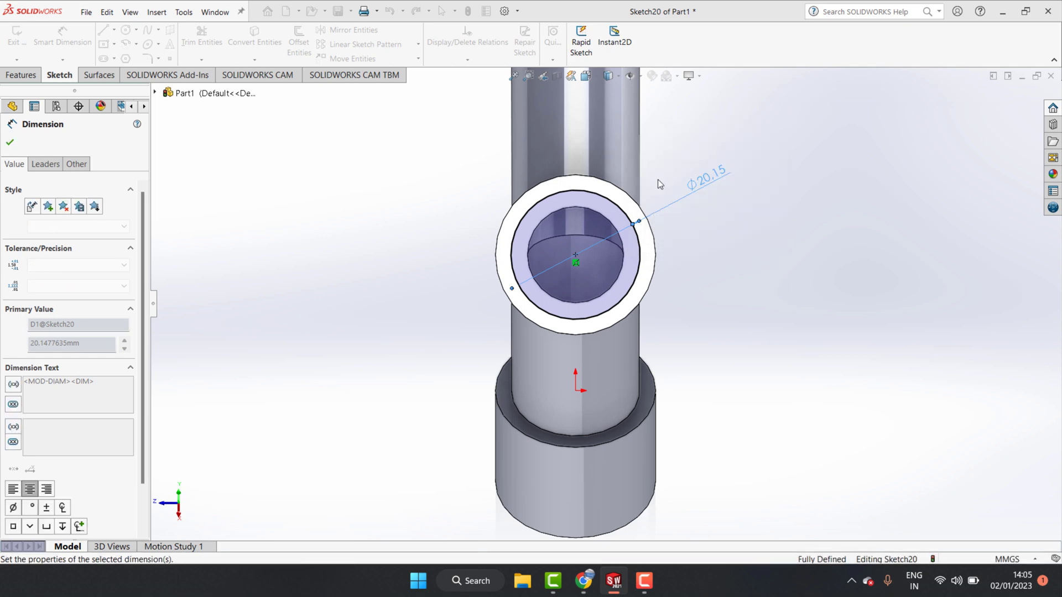
Step: Cut the Ø20 mm circle 15 mm deep as Cut-Extrude4
{"action": "left_click", "coordinate": [21, 74]}
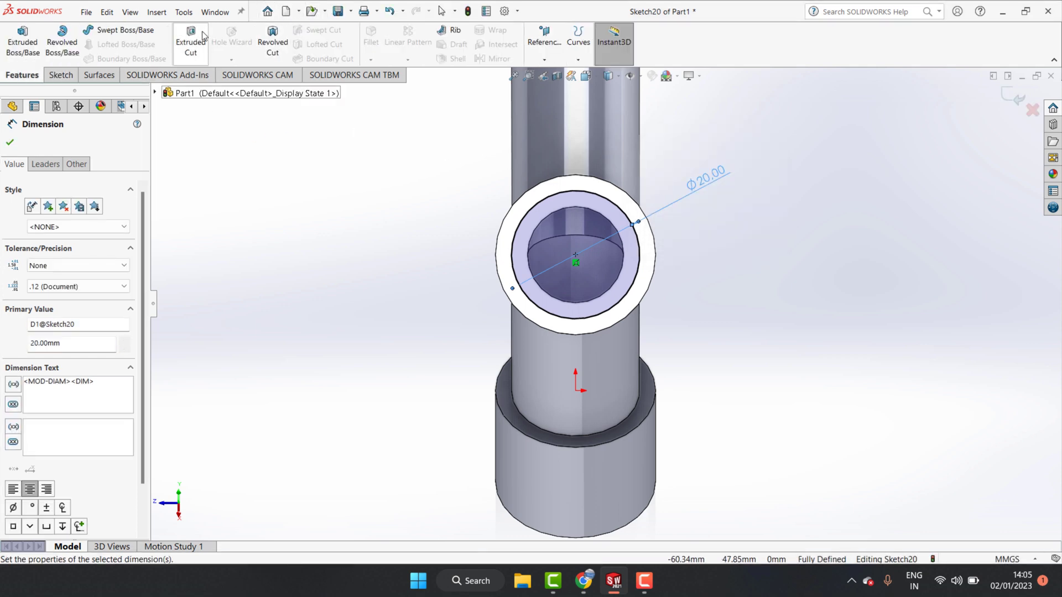
{"action": "left_click", "coordinate": [190, 41]}
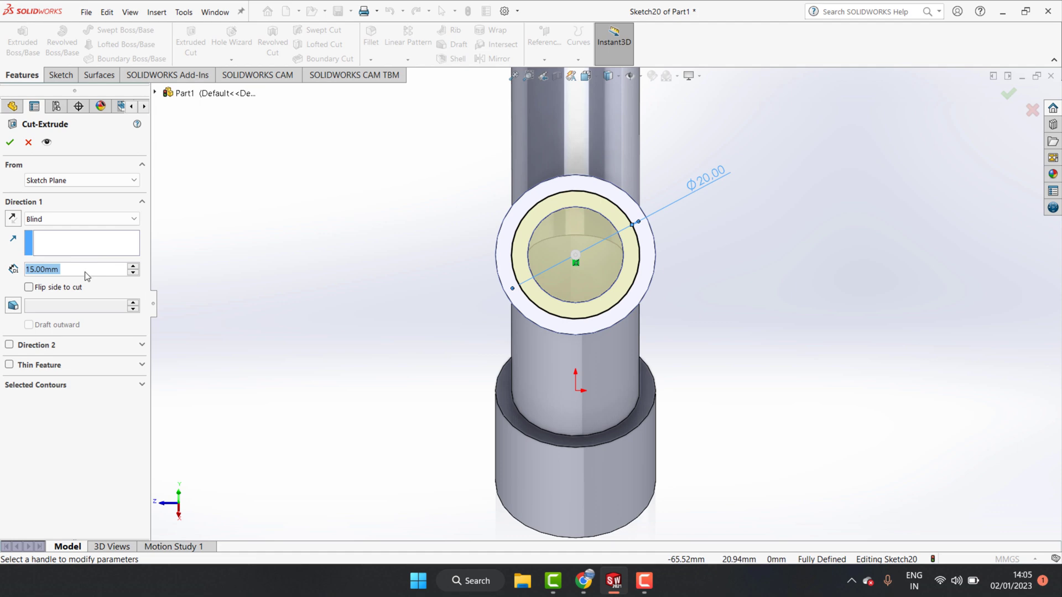
{"action": "left_click", "coordinate": [15, 142]}
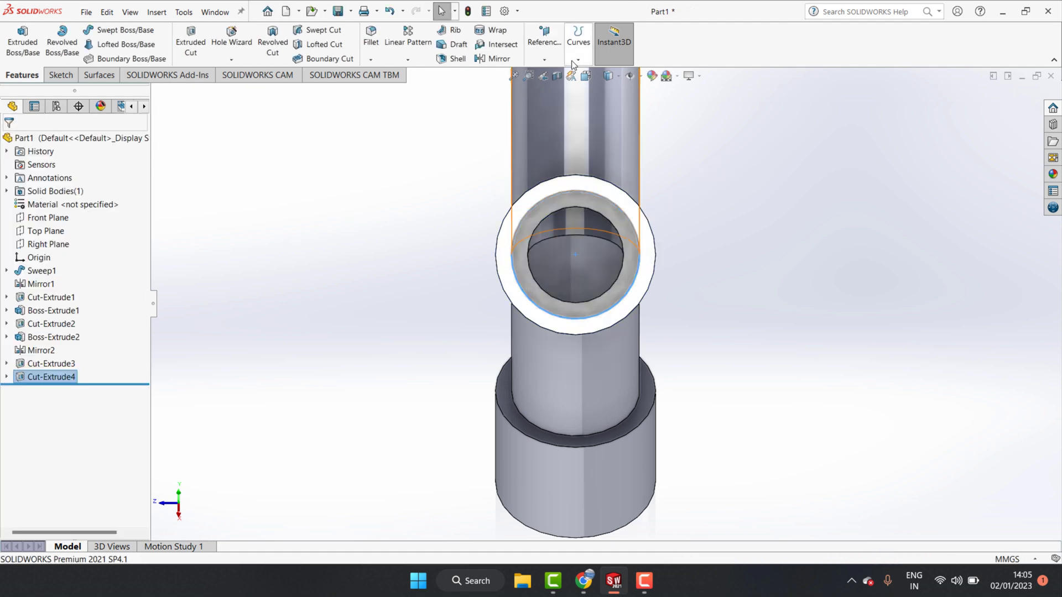
{"action": "left_click", "coordinate": [600, 78]}
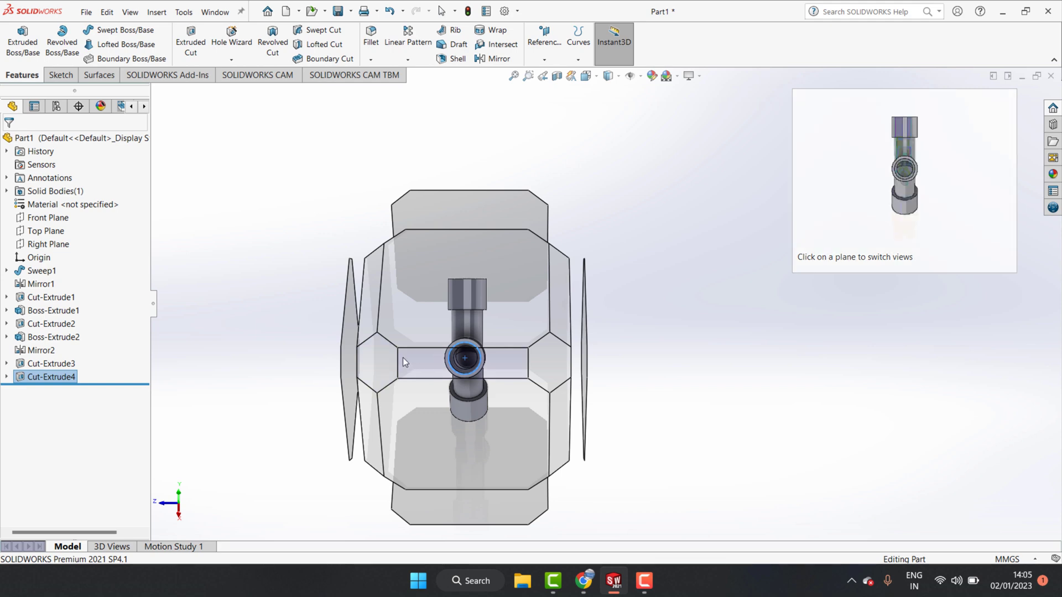
{"action": "left_click", "coordinate": [439, 357]}
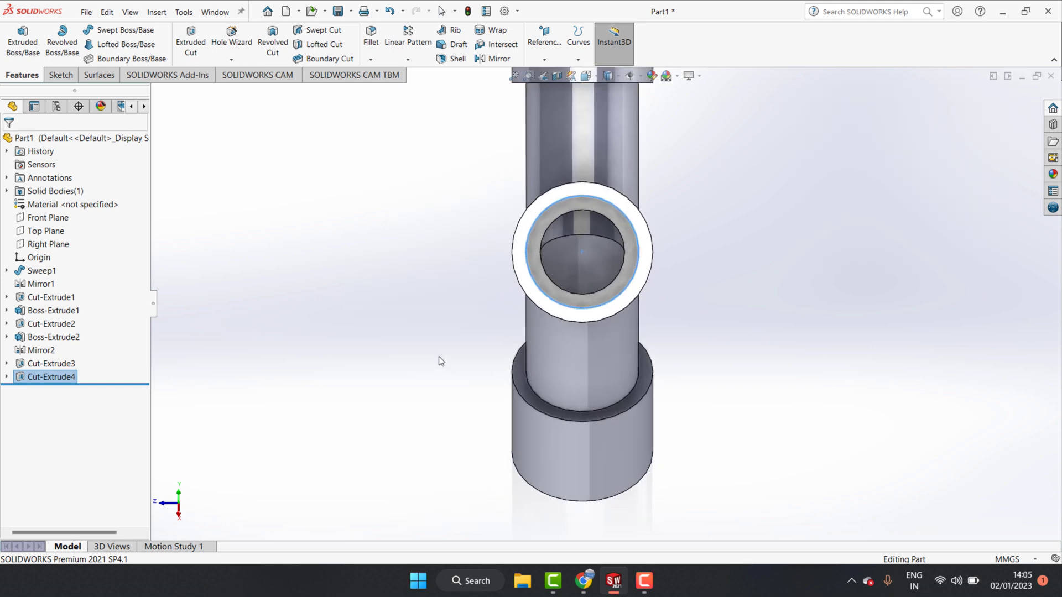
{"action": "middle_click_drag", "start_coordinate": [536, 346], "coordinate": [885, 386]}
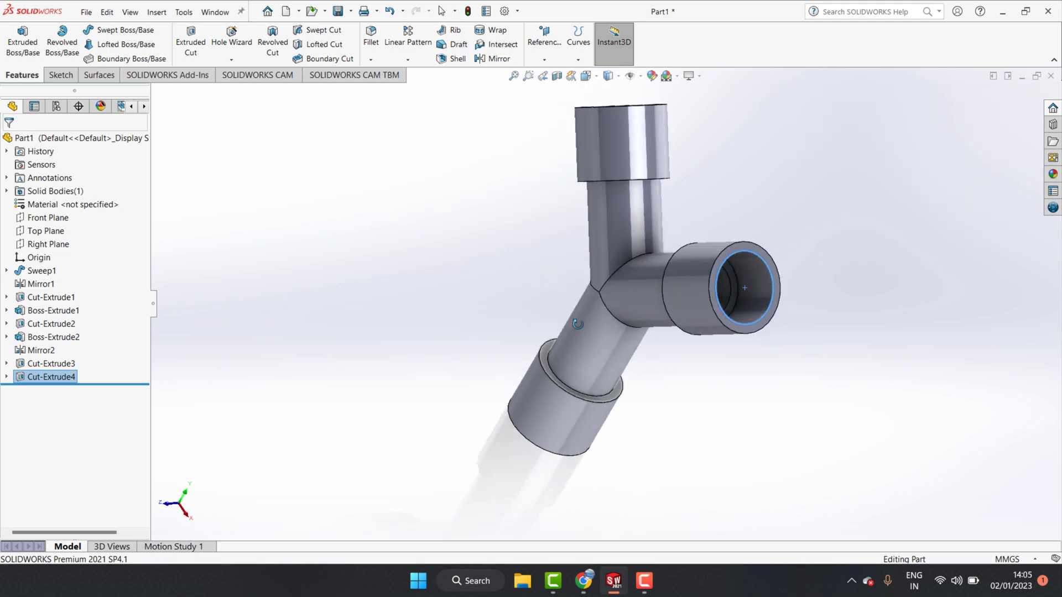
{"action": "left_click", "coordinate": [585, 75]}
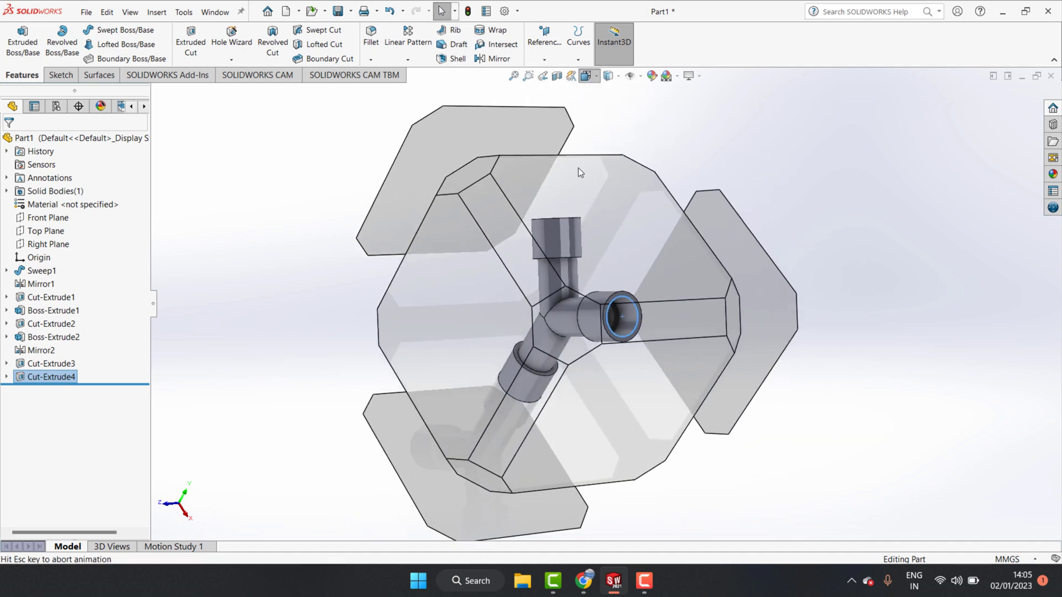
{"action": "left_click", "coordinate": [463, 379]}
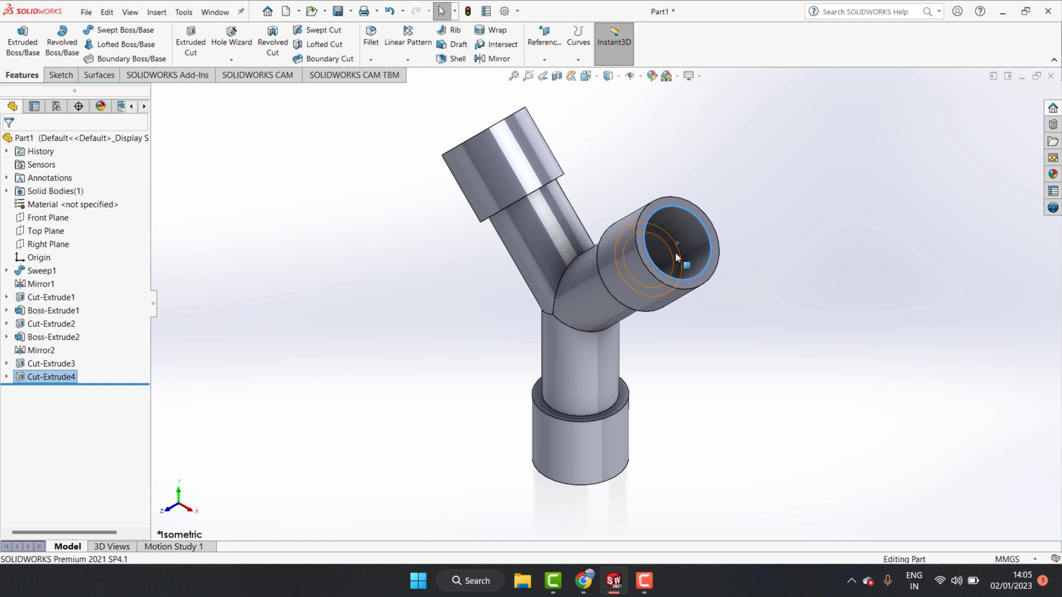
{"action": "scroll", "coordinate": [675, 257], "scroll_direction": "down", "scroll_amount": 2}
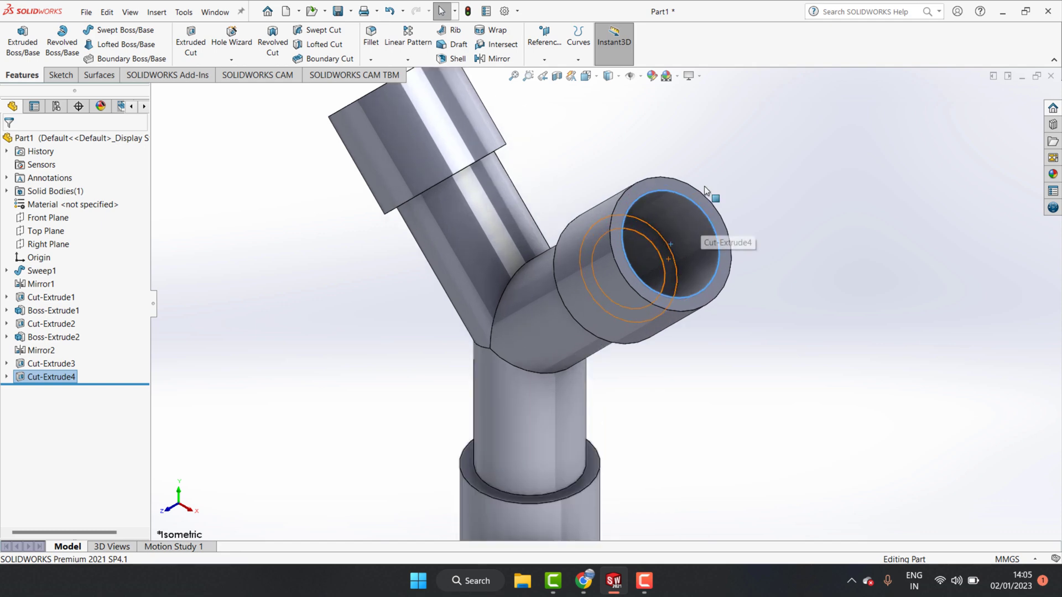
Step: Select the opening's inner rim, then try a linear pattern and cancel it
{"action": "left_click", "coordinate": [683, 220]}
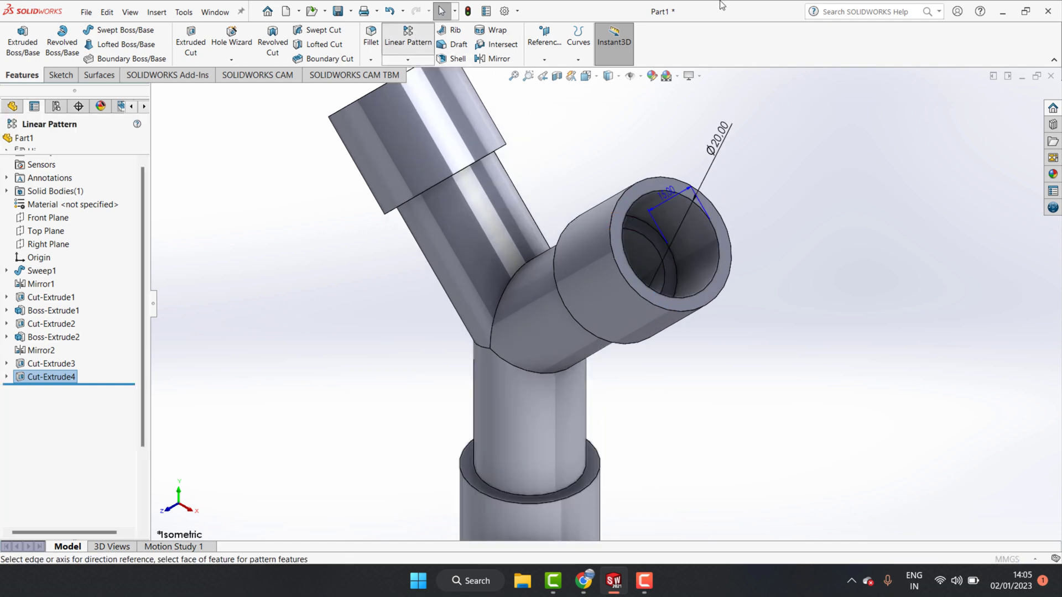
{"action": "left_click", "coordinate": [30, 144]}
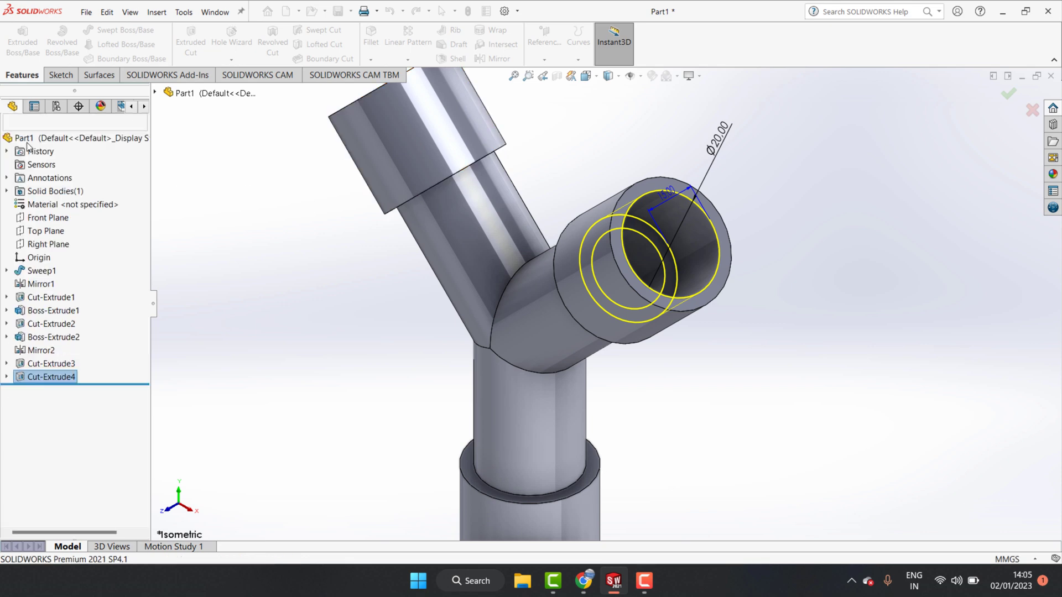
{"action": "left_click", "coordinate": [408, 34]}
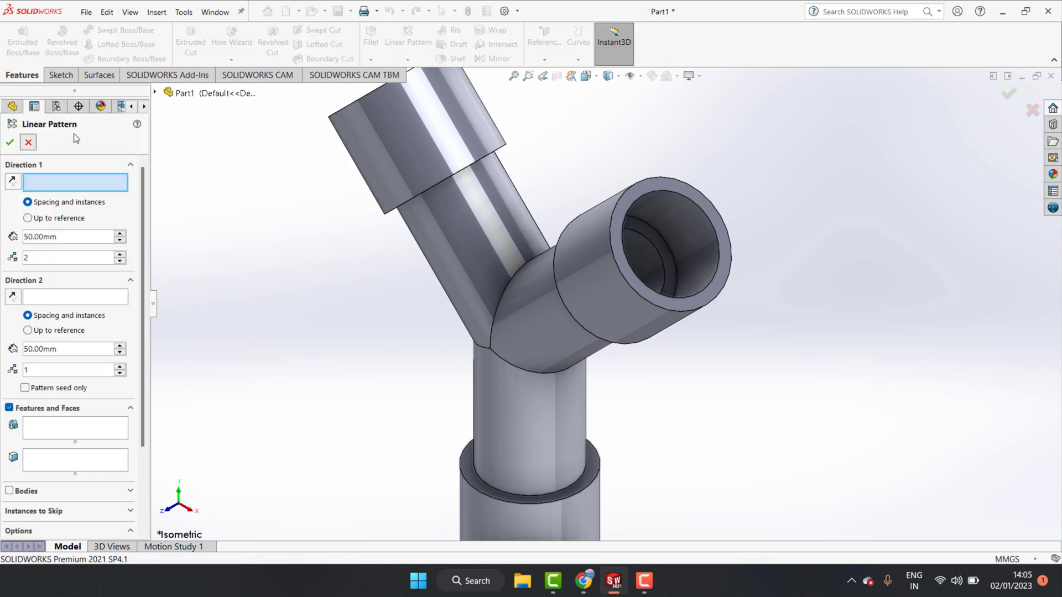
{"action": "left_click", "coordinate": [28, 142]}
Step: Mirror Cut-Extrude4 across the Right Plane to create Mirror3
{"action": "left_click", "coordinate": [399, 61]}
{"action": "left_click", "coordinate": [406, 100]}
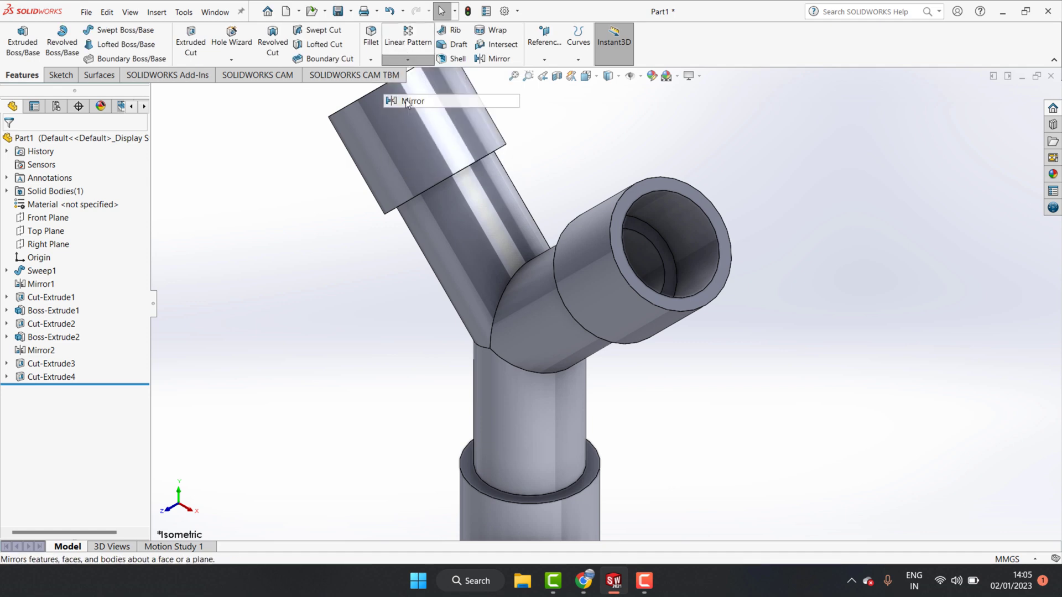
{"action": "left_click", "coordinate": [156, 93]}
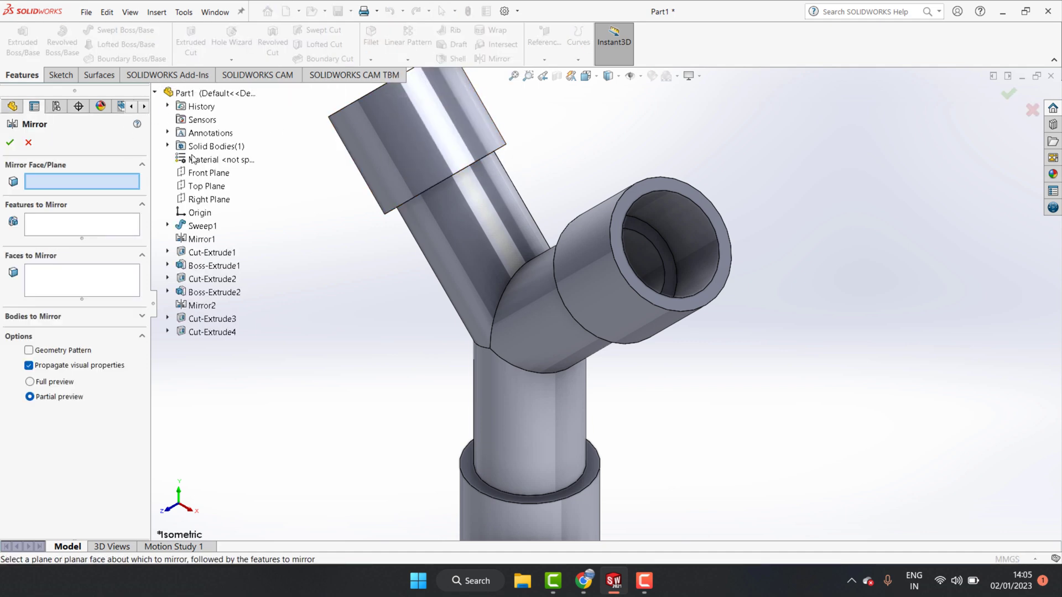
{"action": "left_click", "coordinate": [201, 200]}
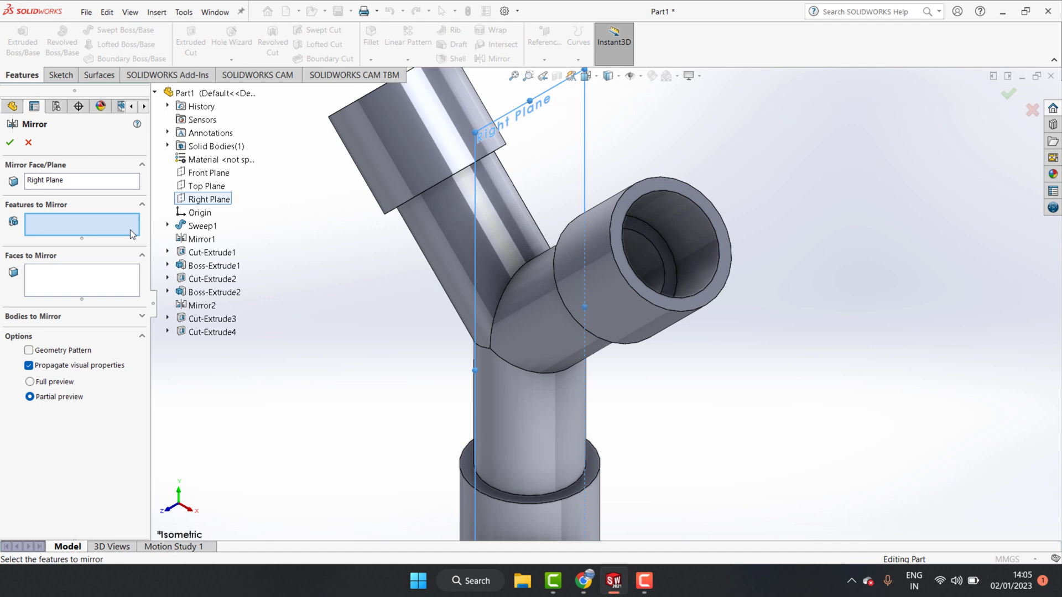
{"action": "left_click", "coordinate": [694, 223]}
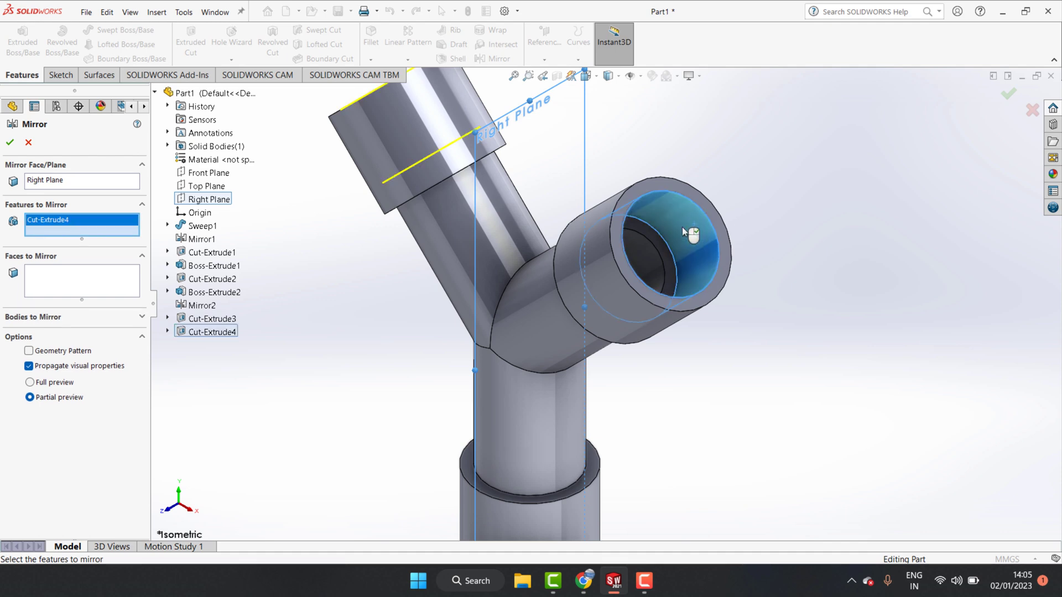
{"action": "left_click", "coordinate": [10, 143]}
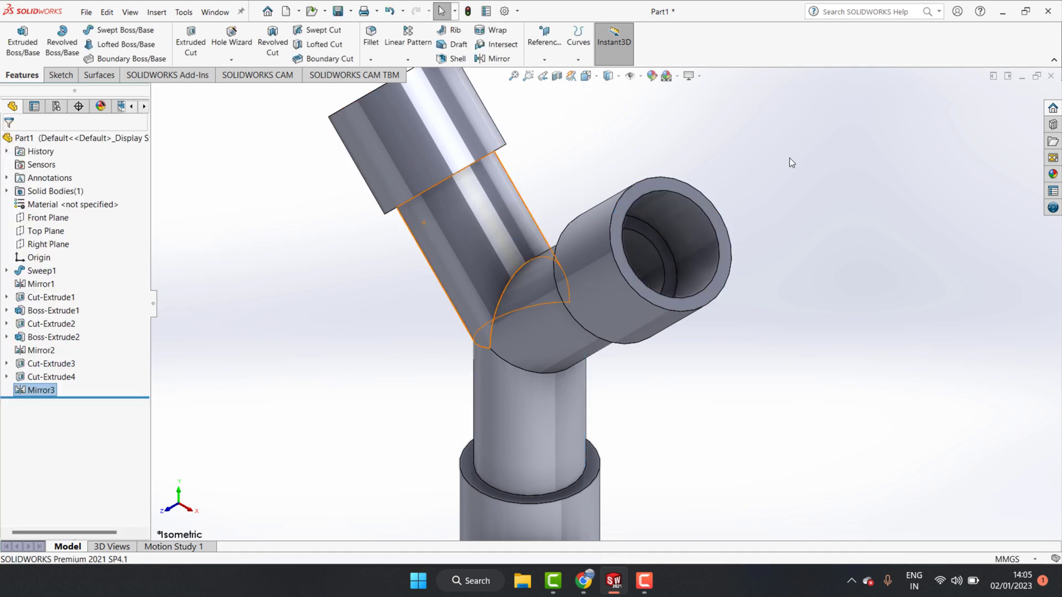
{"action": "key", "text": "f"}
{"action": "mouse_move", "coordinate": [528, 199]}
{"action": "middle_mouse_down"}
{"action": "mouse_move", "coordinate": [623, 168]}
{"action": "mouse_move", "coordinate": [665, 293]}
{"action": "middle_mouse_up"}
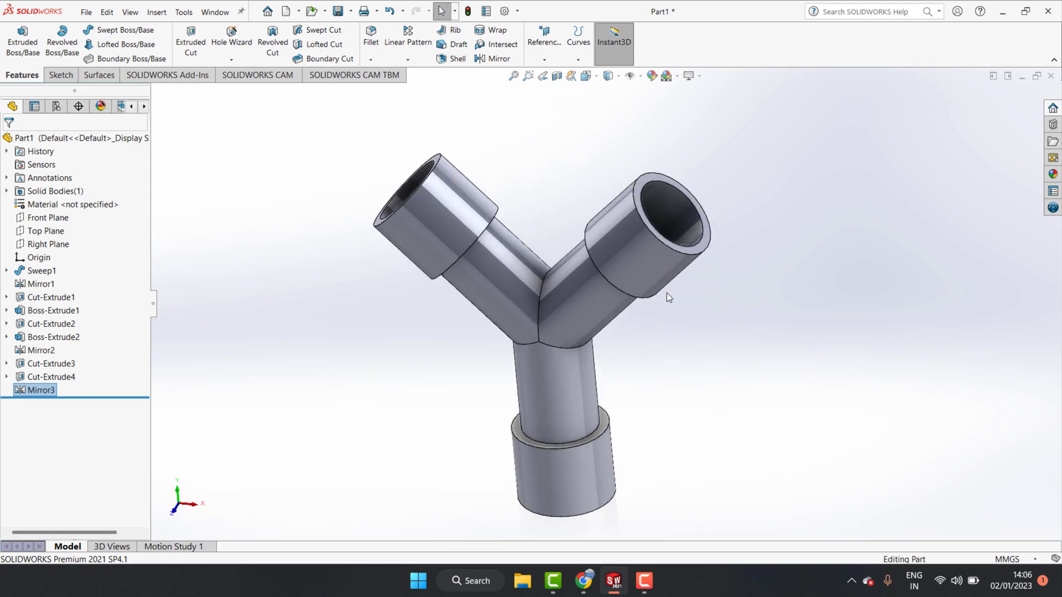
{"action": "left_click", "coordinate": [598, 78]}
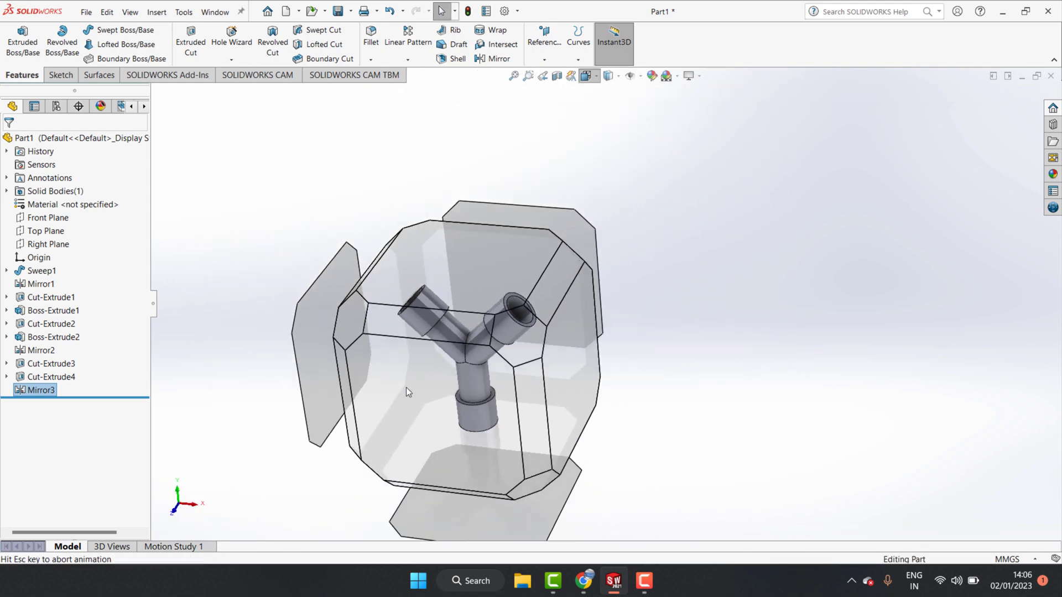
{"action": "left_click", "coordinate": [516, 342]}
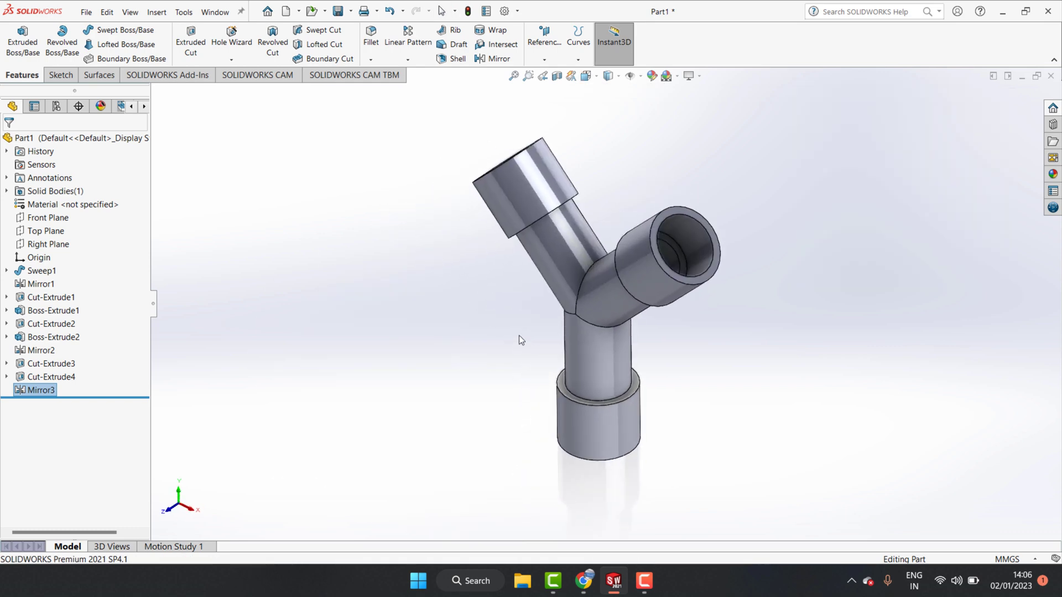
{"action": "scroll", "coordinate": [702, 323], "scroll_direction": "down", "scroll_amount": 2}
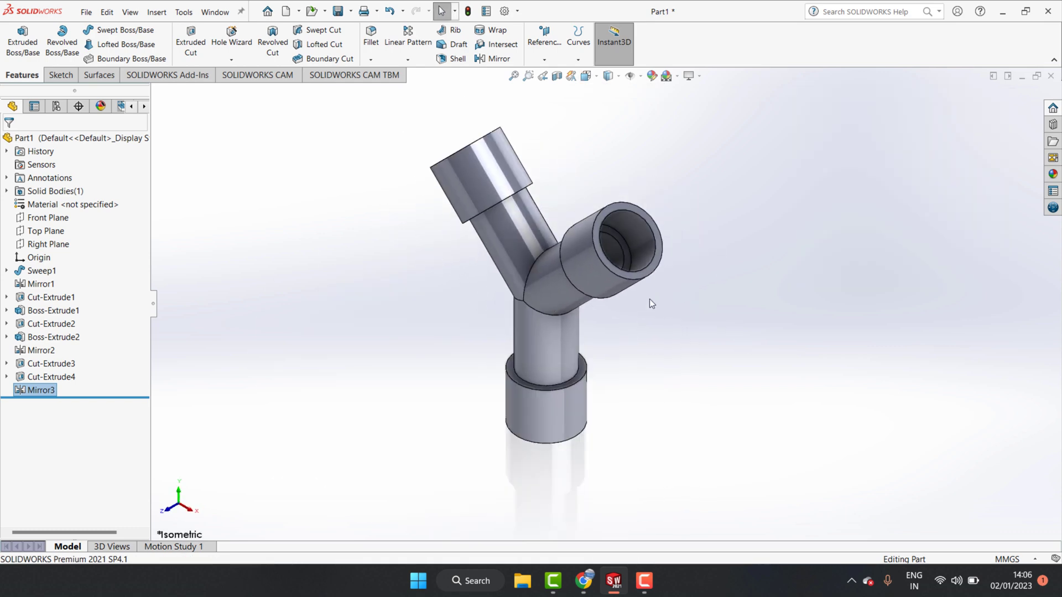
{"action": "scroll", "coordinate": [658, 287], "scroll_direction": "down", "scroll_amount": 2}
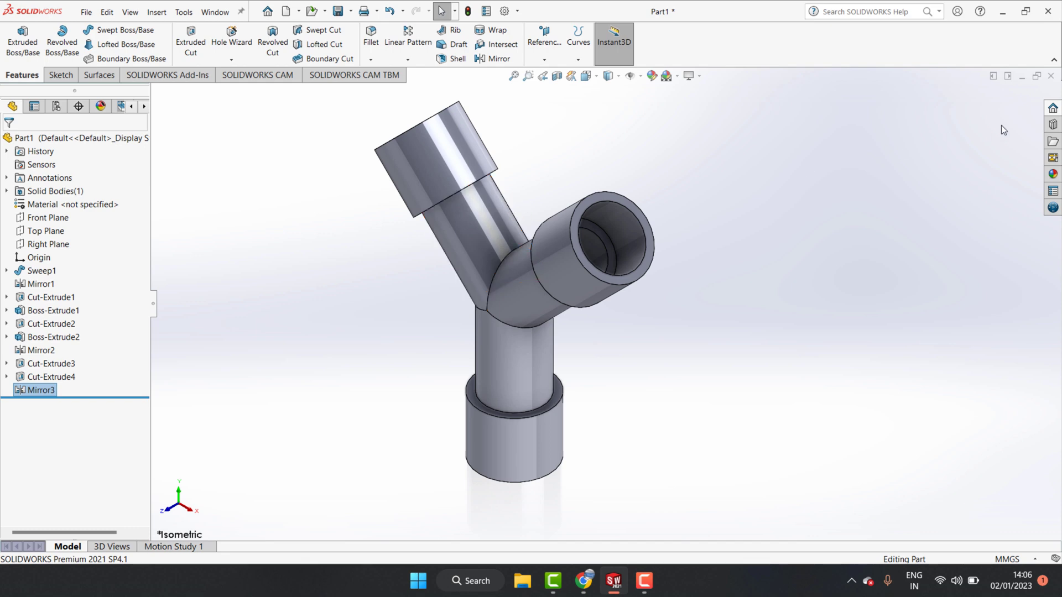
Step: Browse the metal, painted and plastic categories in the Appearances library
{"action": "left_click", "coordinate": [1052, 175]}
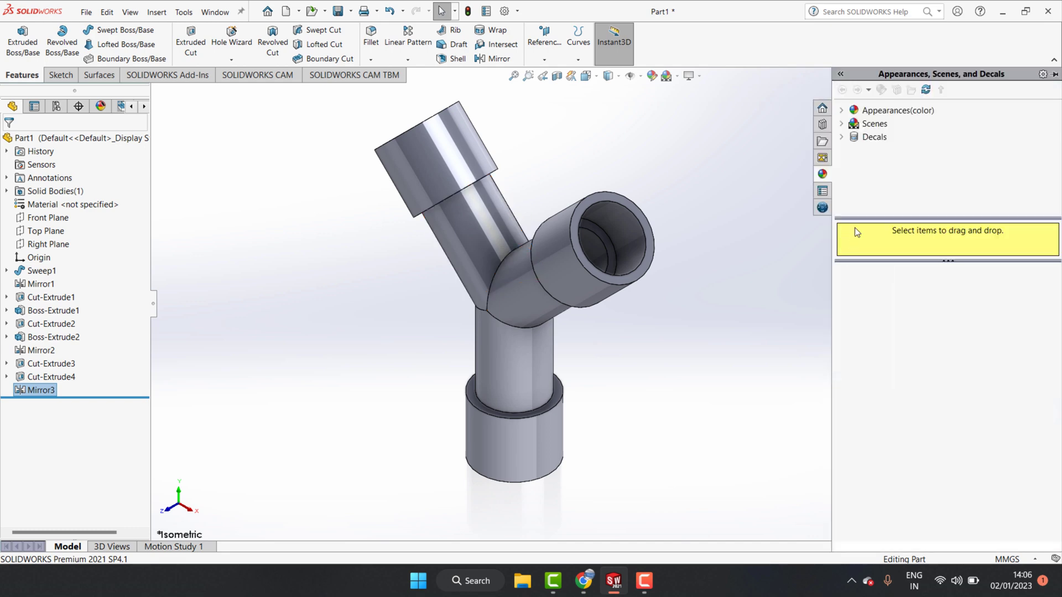
{"action": "left_click", "coordinate": [842, 125]}
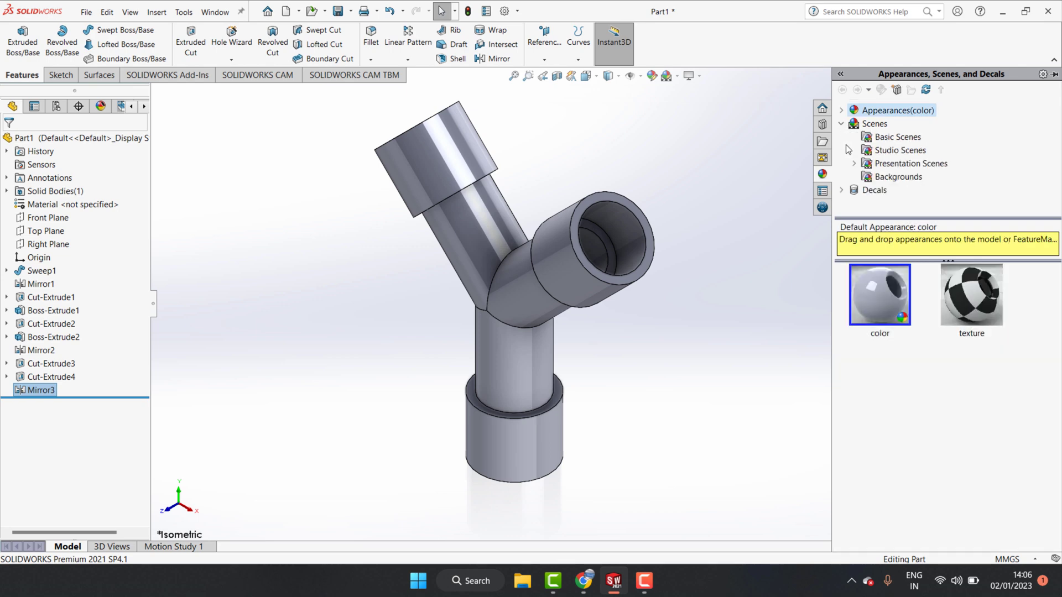
{"action": "left_click", "coordinate": [841, 111]}
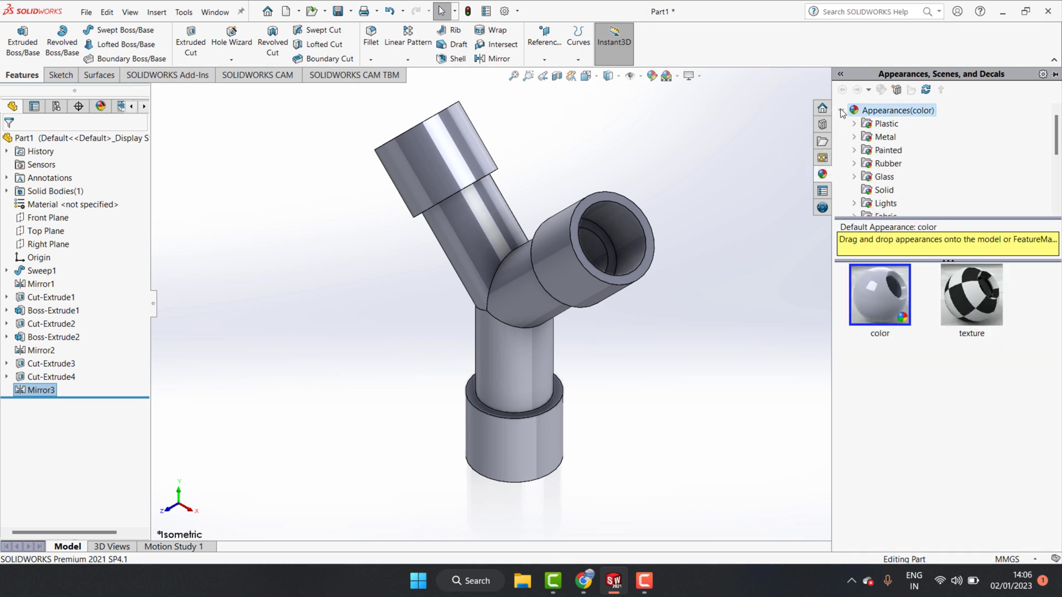
{"action": "left_click", "coordinate": [873, 139]}
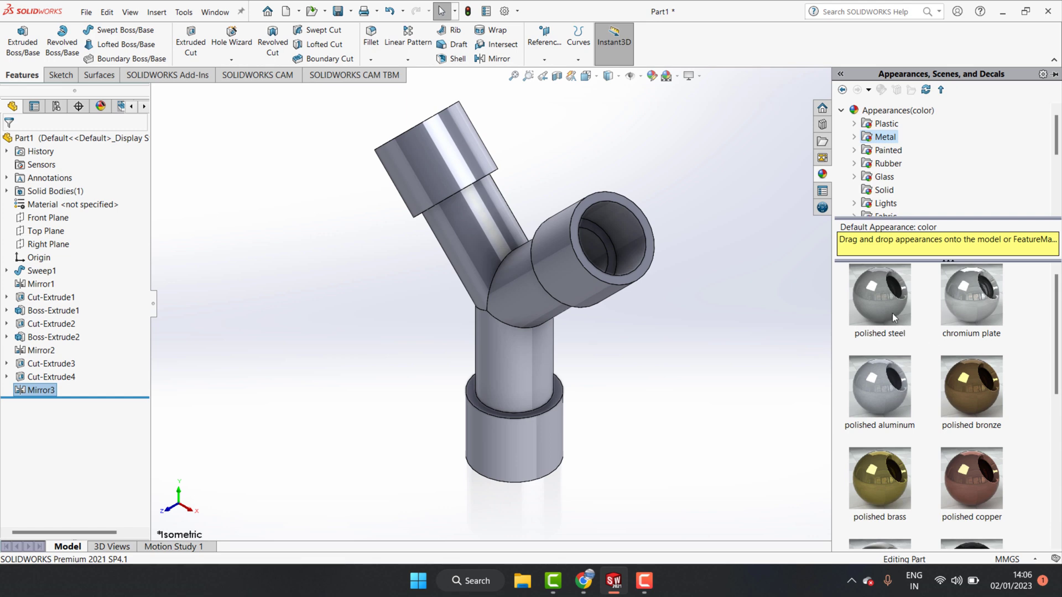
{"action": "scroll", "coordinate": [896, 343], "scroll_direction": "down", "scroll_amount": 5}
{"action": "left_click", "coordinate": [894, 156]}
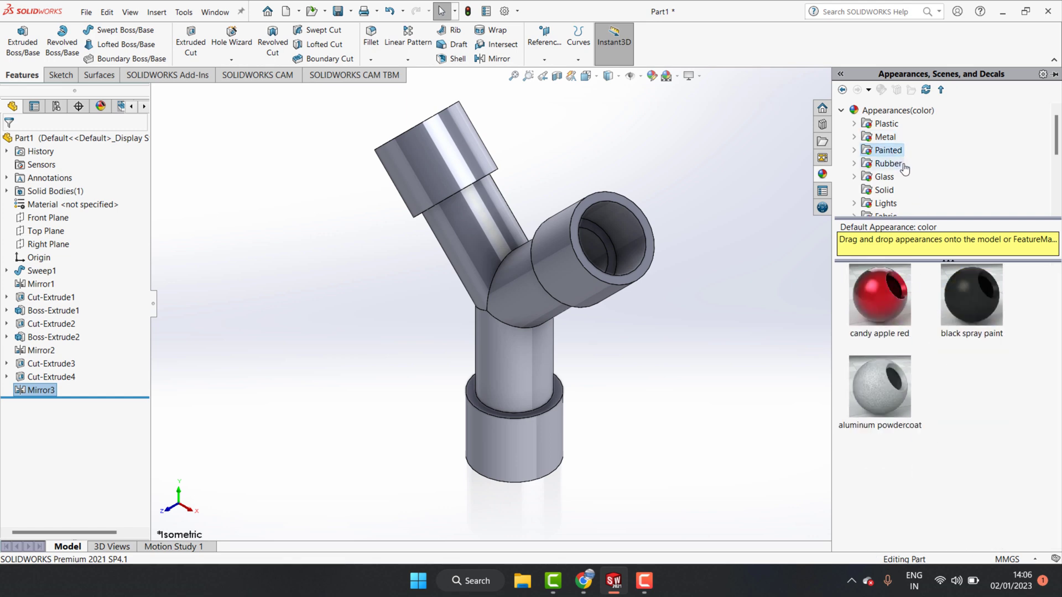
{"action": "left_click", "coordinate": [886, 124]}
{"action": "scroll", "coordinate": [922, 356], "scroll_direction": "down", "scroll_amount": 2}
{"action": "scroll", "coordinate": [924, 363], "scroll_direction": "up", "scroll_amount": 2}
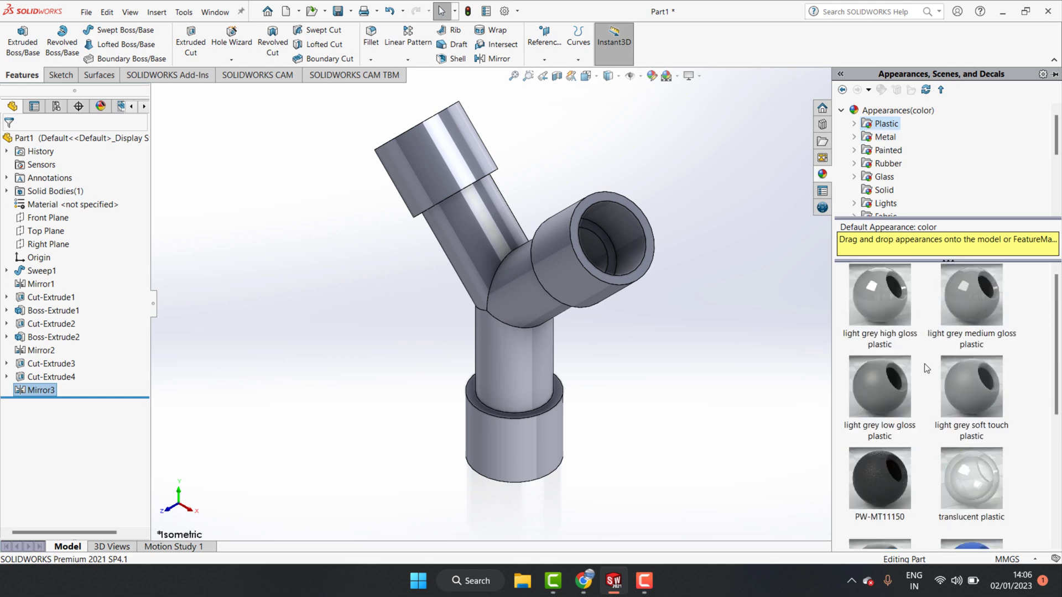
Step: Drag polished steel from Metal onto the model and apply it to the whole part
{"action": "left_click", "coordinate": [885, 138]}
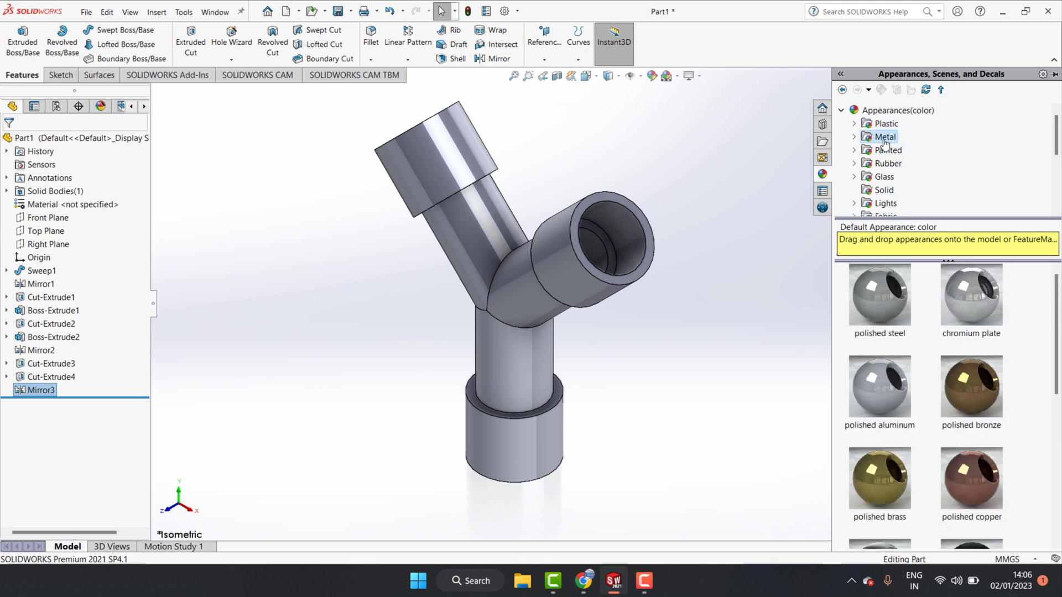
{"action": "scroll", "coordinate": [902, 417], "scroll_direction": "down", "scroll_amount": 2}
{"action": "scroll", "coordinate": [901, 411], "scroll_direction": "up", "scroll_amount": 2}
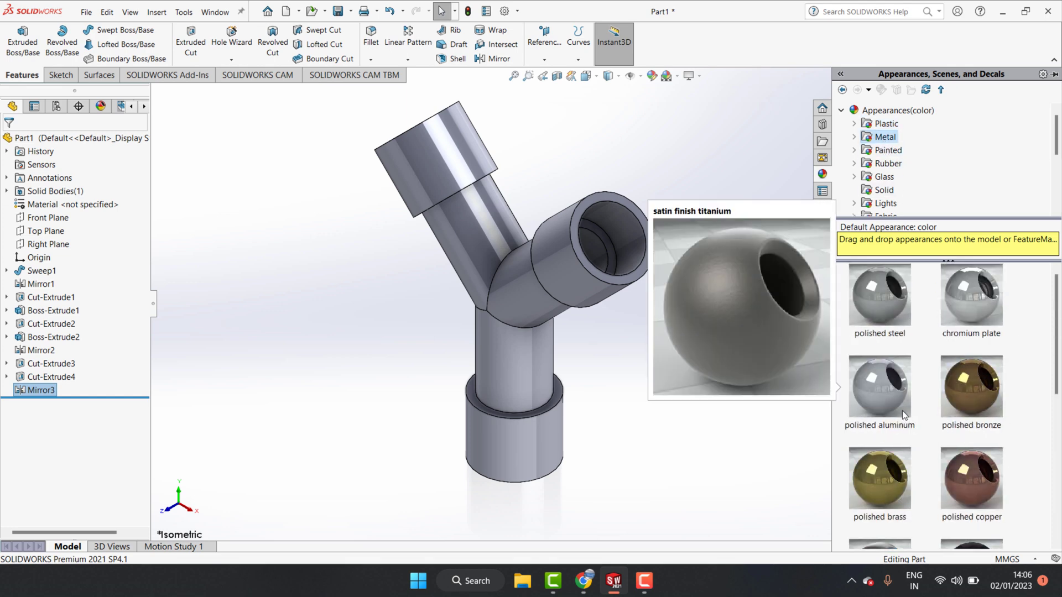
{"action": "left_click", "coordinate": [886, 288]}
{"action": "left_click", "coordinate": [966, 314]}
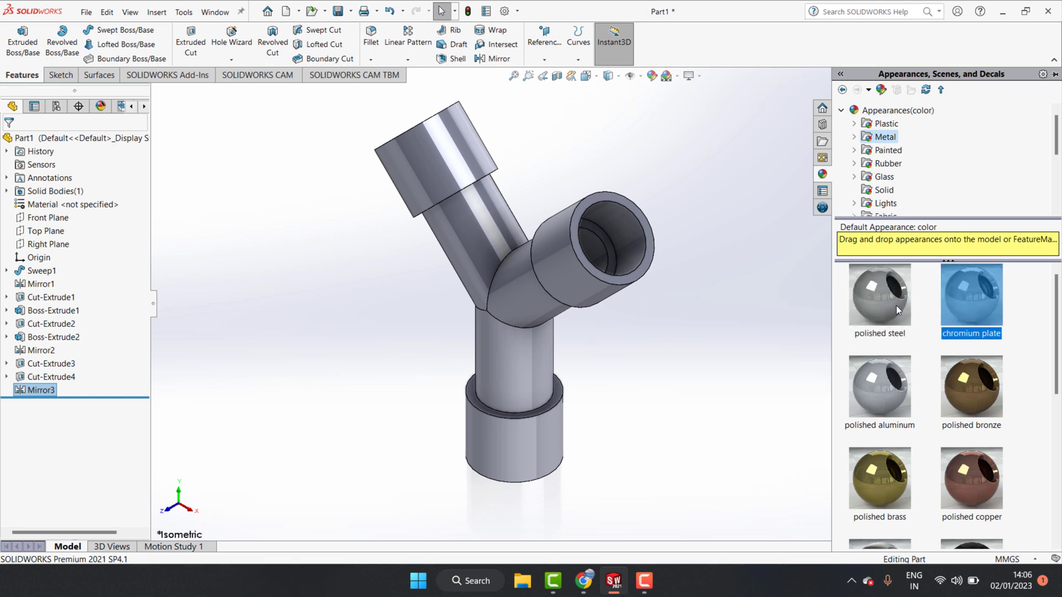
{"action": "left_click_drag", "start_coordinate": [895, 305], "coordinate": [532, 309]}
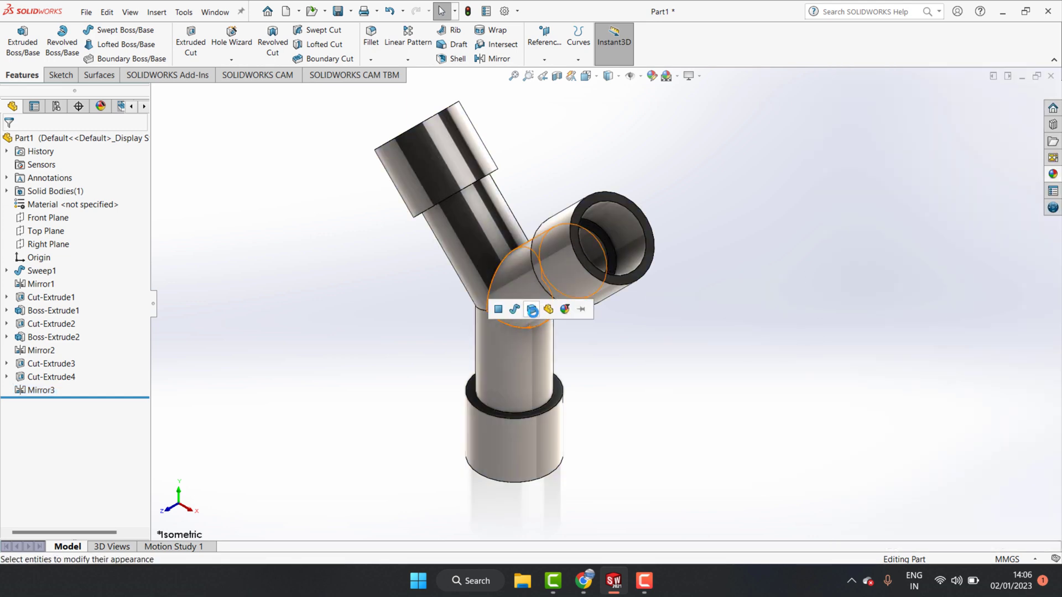
{"action": "left_click", "coordinate": [531, 309]}
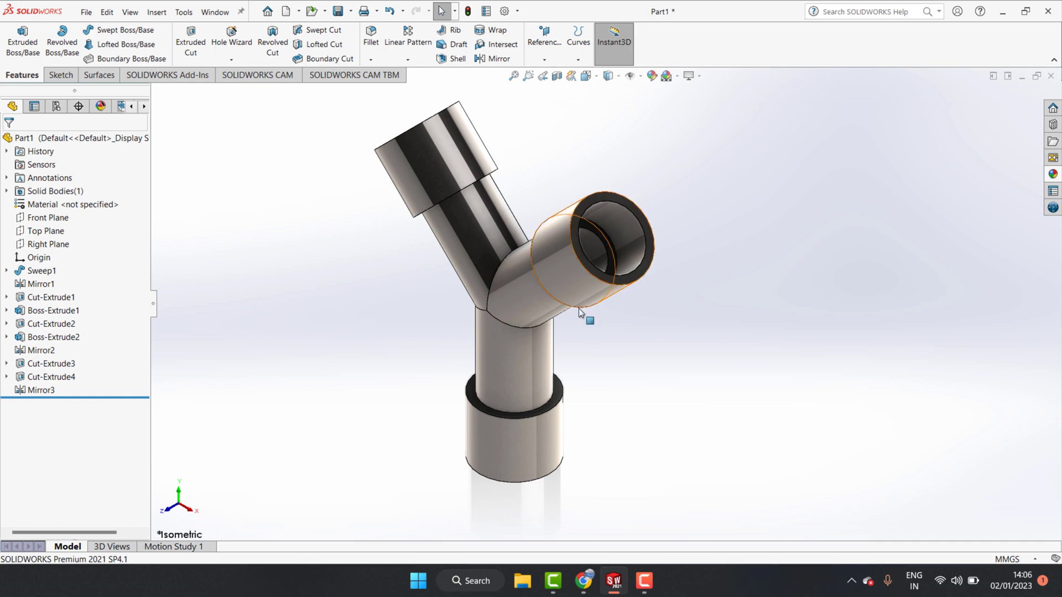
Step: Apply polished brass to the side branch collar face only
{"action": "left_click", "coordinate": [1052, 177]}
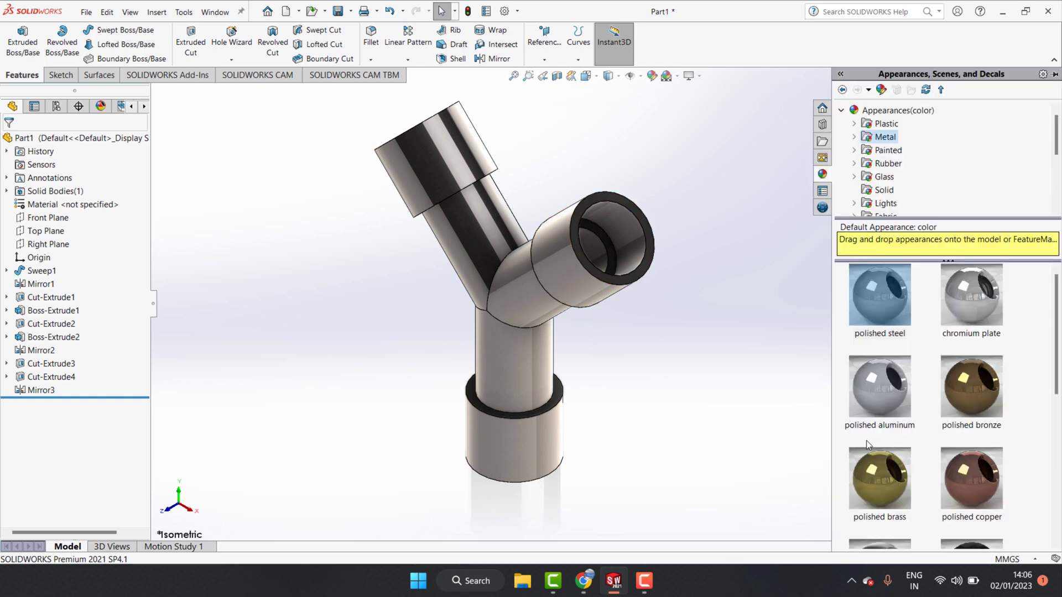
{"action": "scroll", "coordinate": [885, 443], "scroll_direction": "down", "scroll_amount": 2}
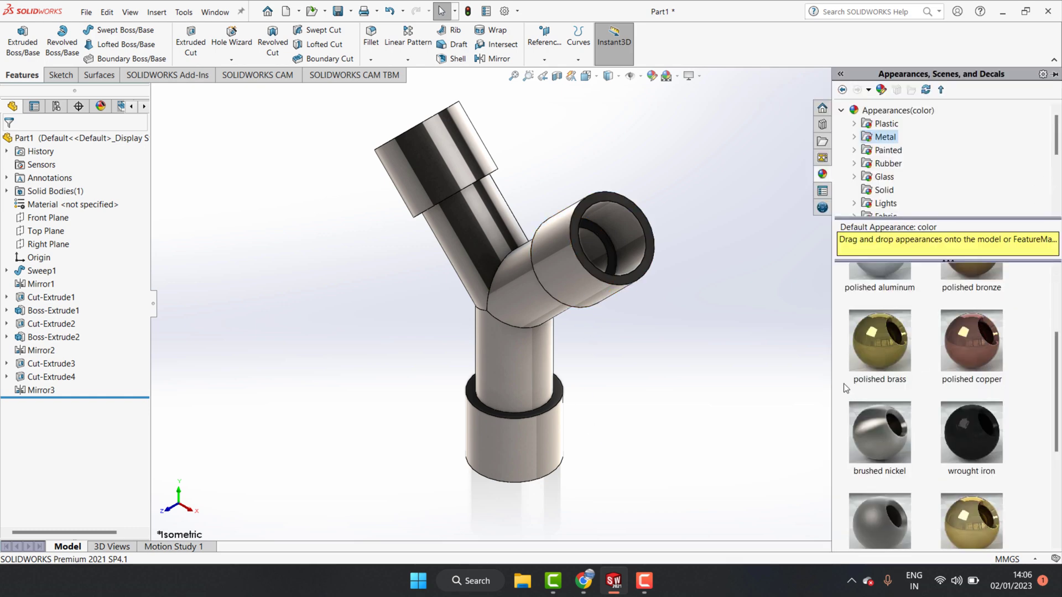
{"action": "mouse_move", "coordinate": [880, 340]}
{"action": "left_mouse_down"}
{"action": "mouse_move", "coordinate": [555, 267]}
{"action": "mouse_move", "coordinate": [535, 465]}
{"action": "left_mouse_up"}
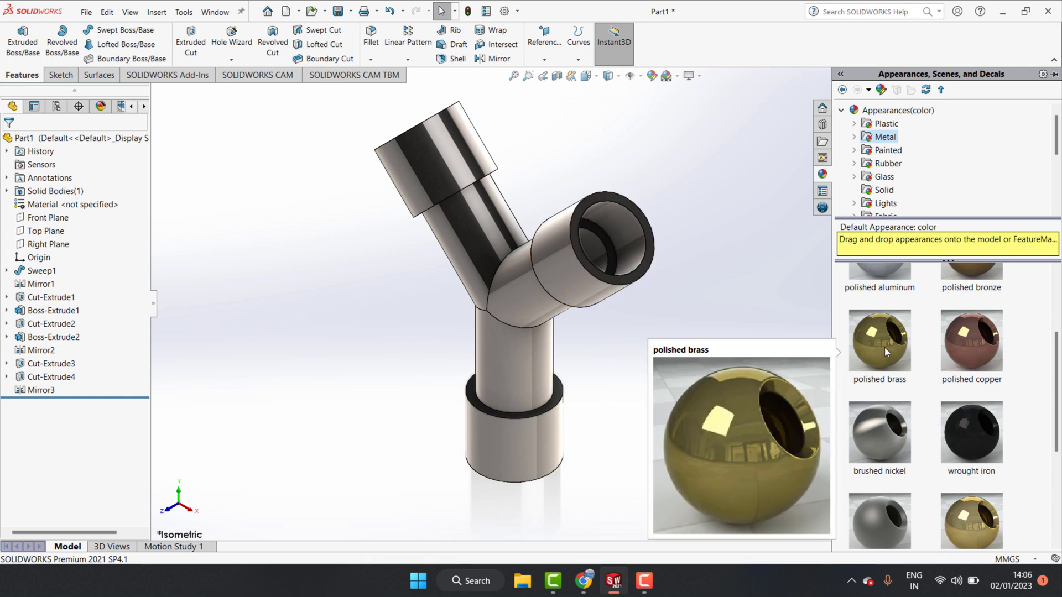
{"action": "left_click_drag", "start_coordinate": [884, 347], "coordinate": [595, 290]}
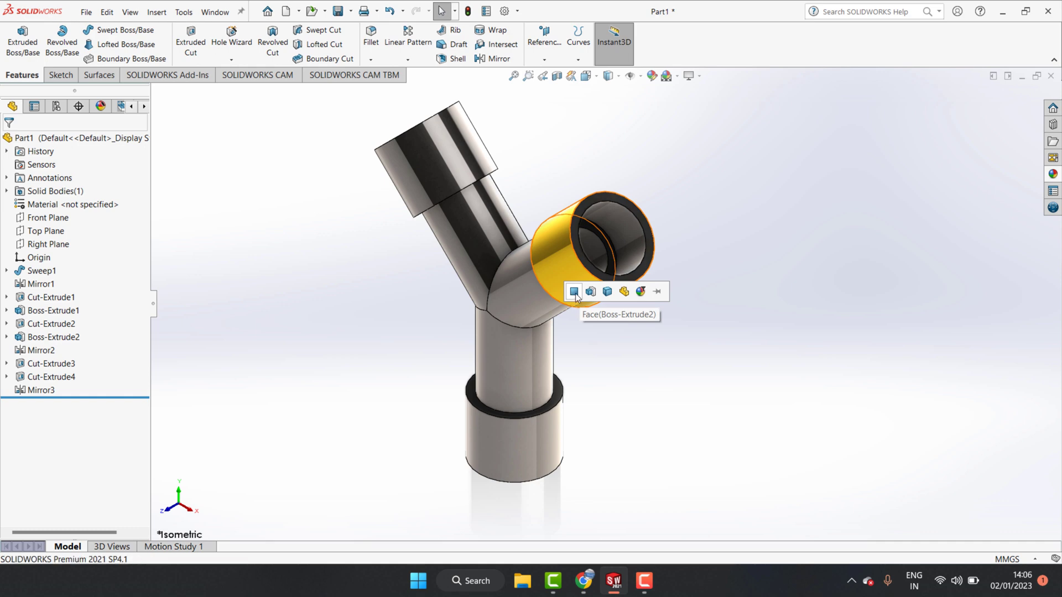
{"action": "left_click", "coordinate": [574, 293]}
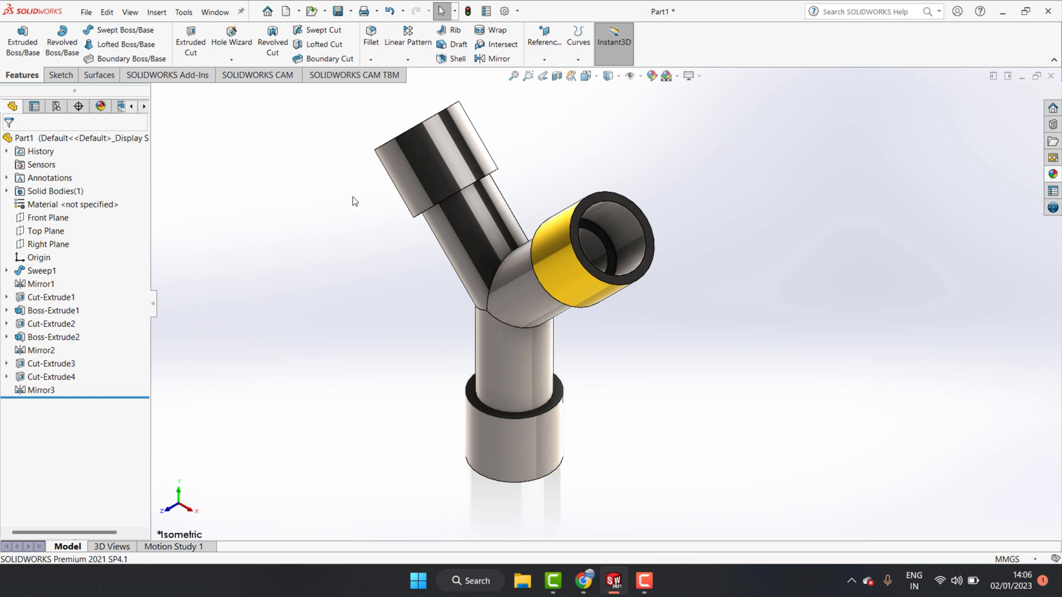
Step: Apply polished brass to the upper and bottom collar faces
{"action": "left_click", "coordinate": [1053, 181]}
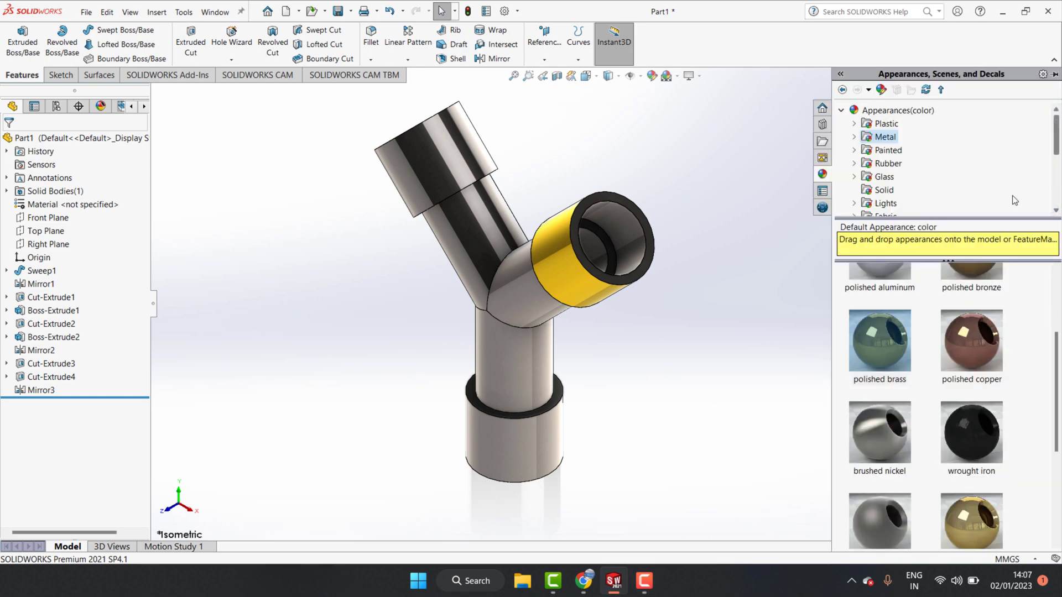
{"action": "left_click_drag", "start_coordinate": [885, 333], "coordinate": [434, 142]}
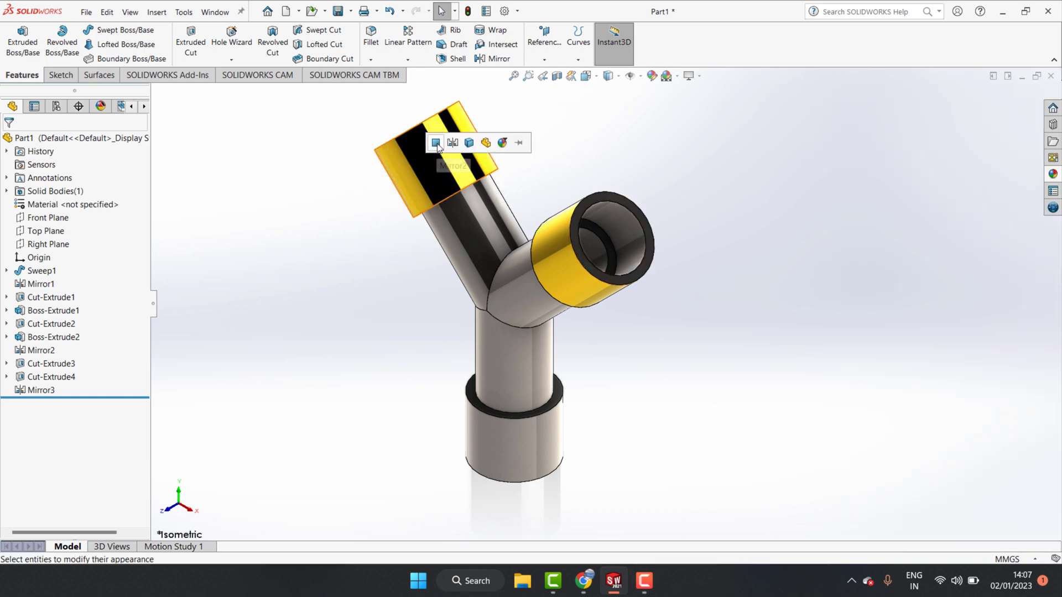
{"action": "left_click", "coordinate": [541, 432]}
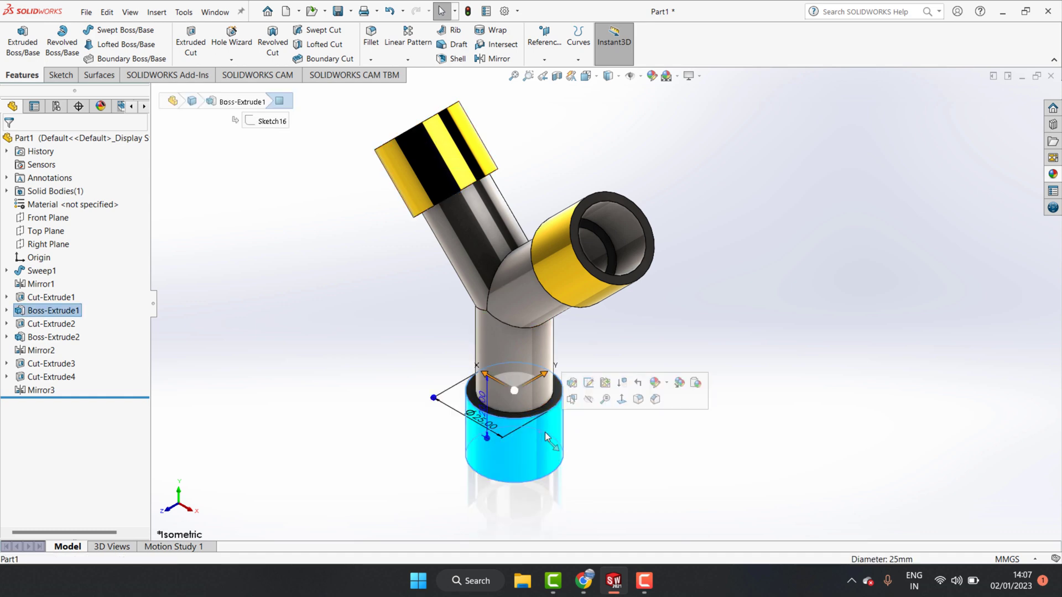
{"action": "left_click", "coordinate": [1052, 175]}
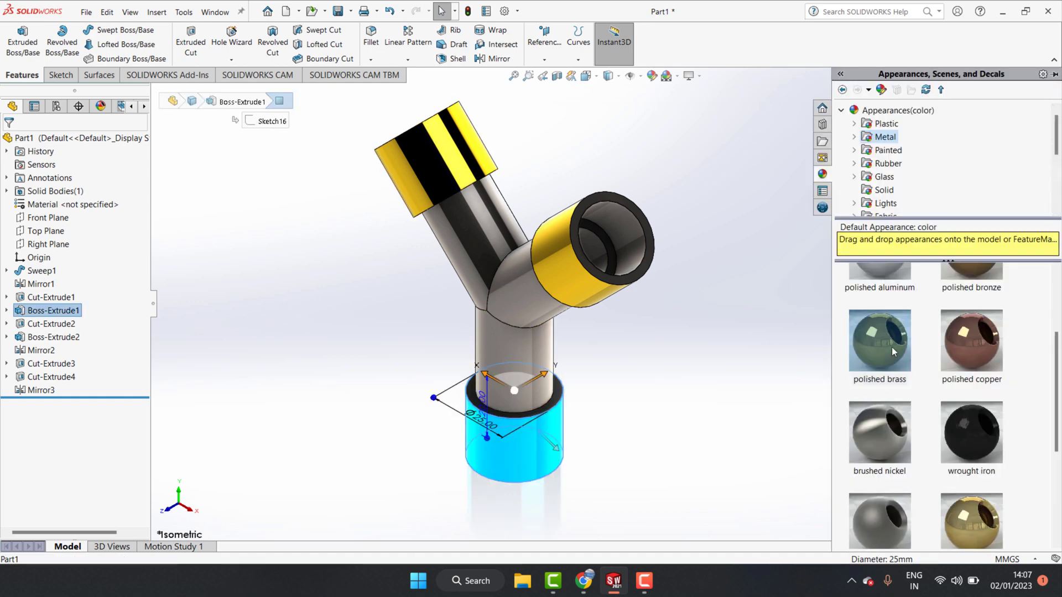
{"action": "left_click_drag", "start_coordinate": [892, 351], "coordinate": [542, 449]}
{"action": "left_click", "coordinate": [541, 448]}
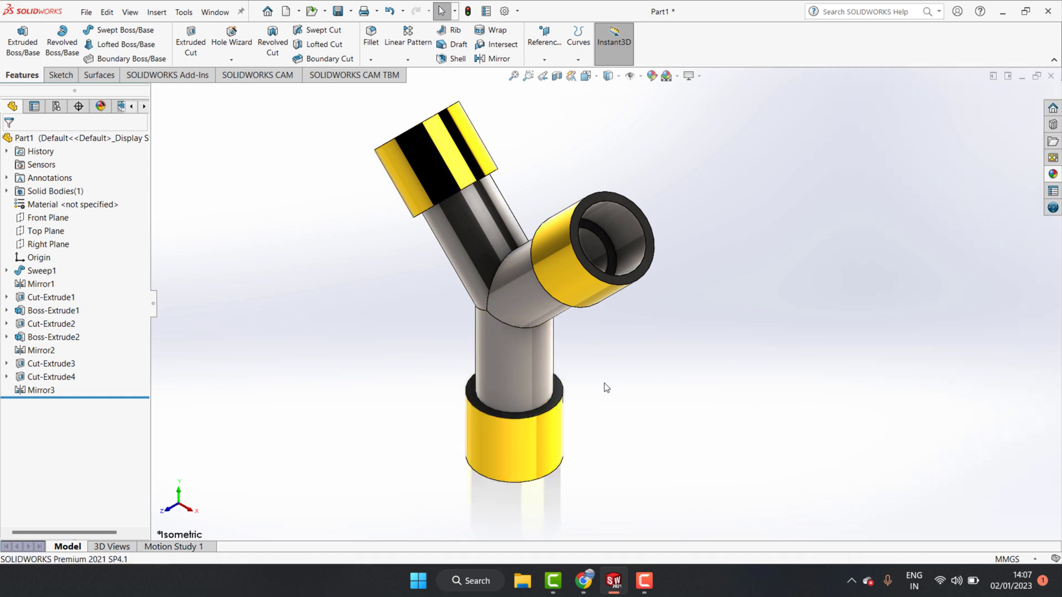
{"action": "scroll", "coordinate": [616, 350], "scroll_direction": "up", "scroll_amount": 2}
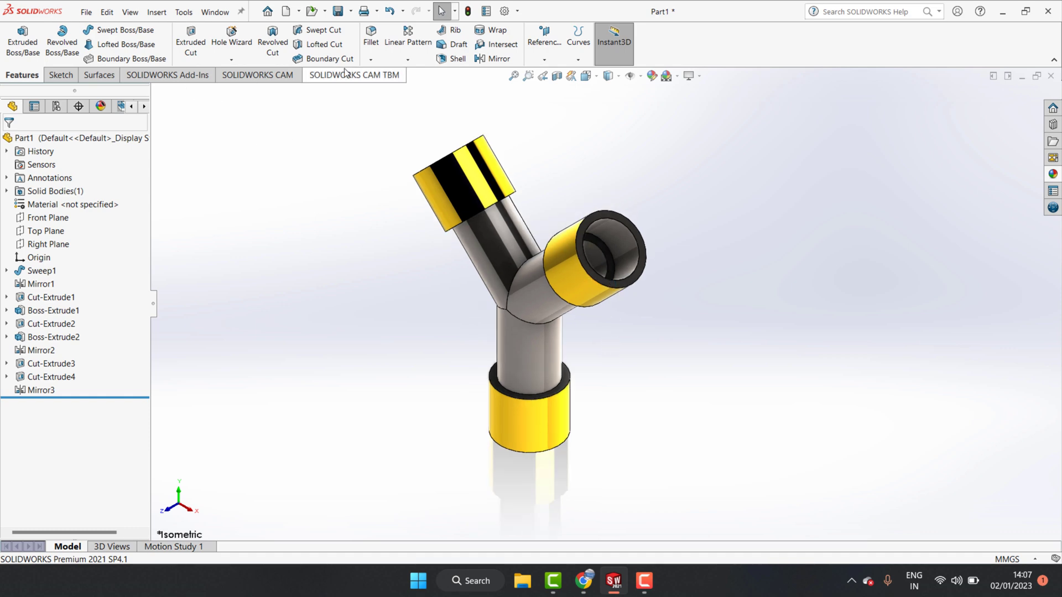
Step: Enable the PhotoView 360 add-in through Options > Add-Ins
{"action": "left_click", "coordinate": [517, 11]}
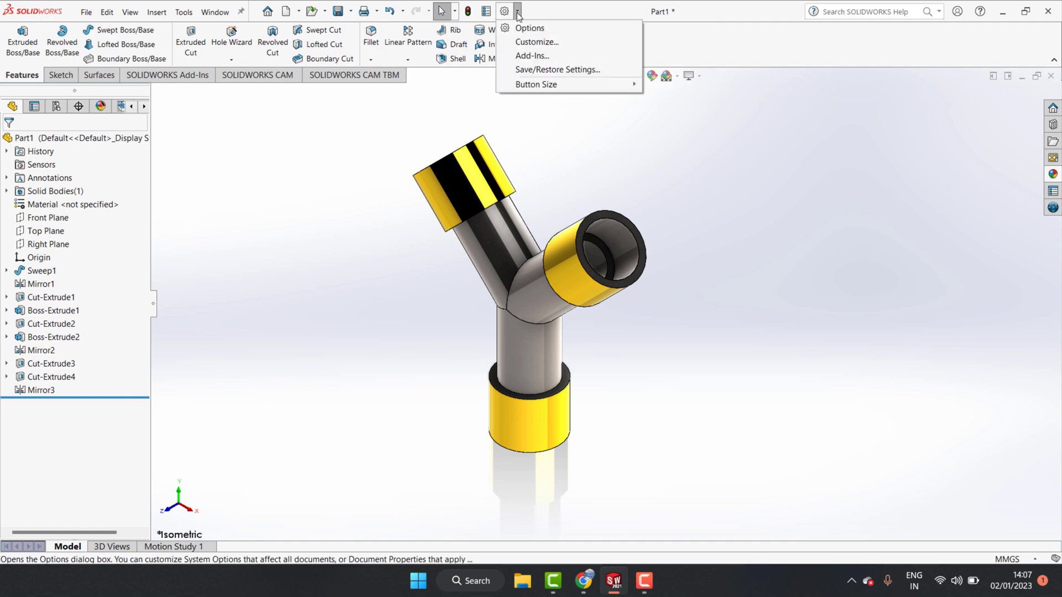
{"action": "left_click", "coordinate": [546, 59]}
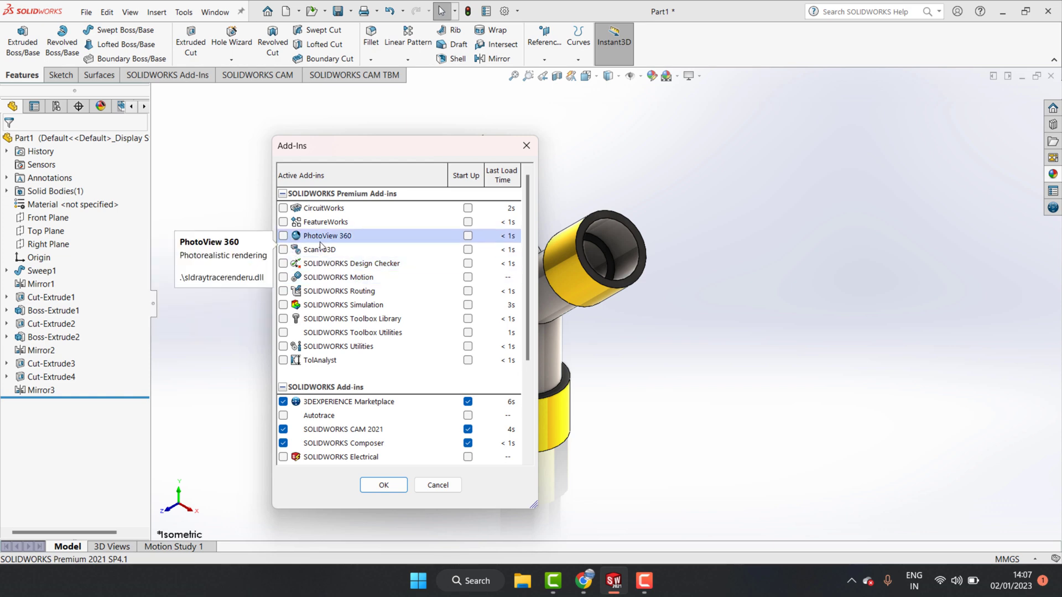
{"action": "left_click", "coordinate": [283, 236]}
{"action": "left_click", "coordinate": [385, 485]}
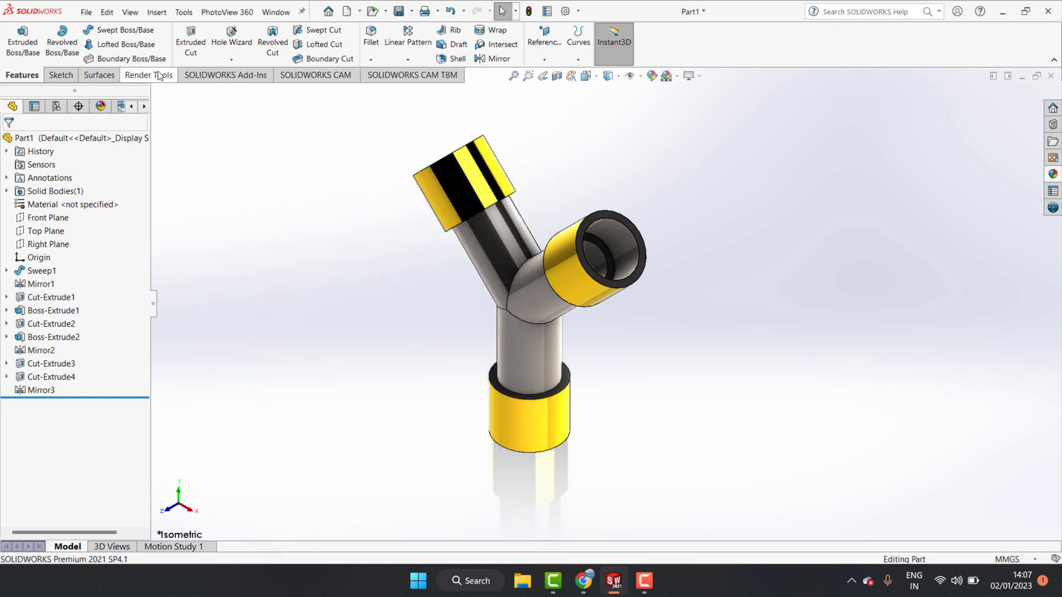
Step: Review the PhotoView 360 render options: 1920x1080 JPEG output with Best final quality
{"action": "left_click", "coordinate": [170, 78]}
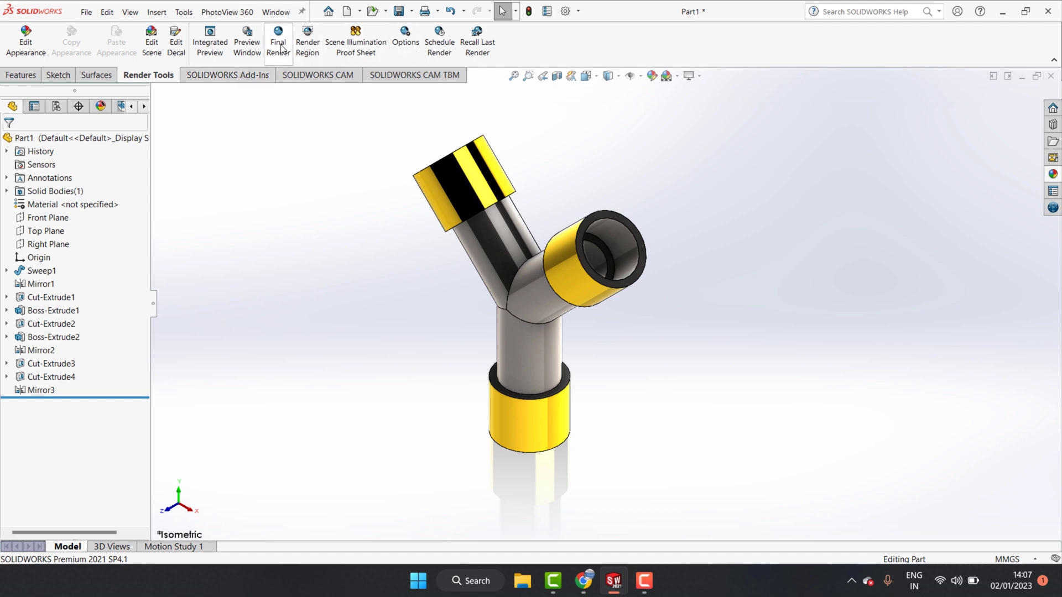
{"action": "left_click", "coordinate": [406, 39]}
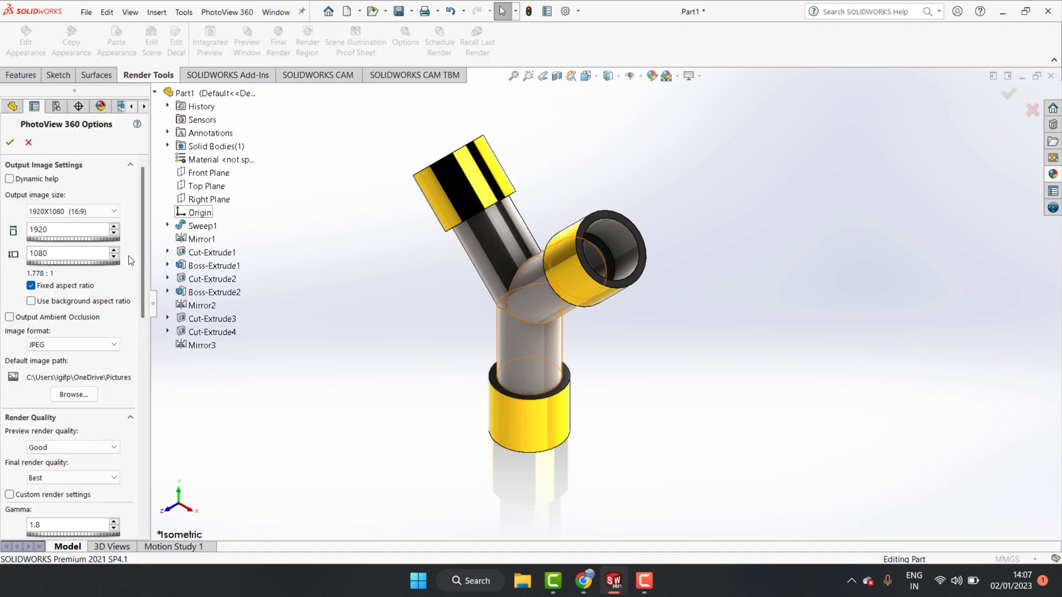
{"action": "left_click", "coordinate": [114, 211]}
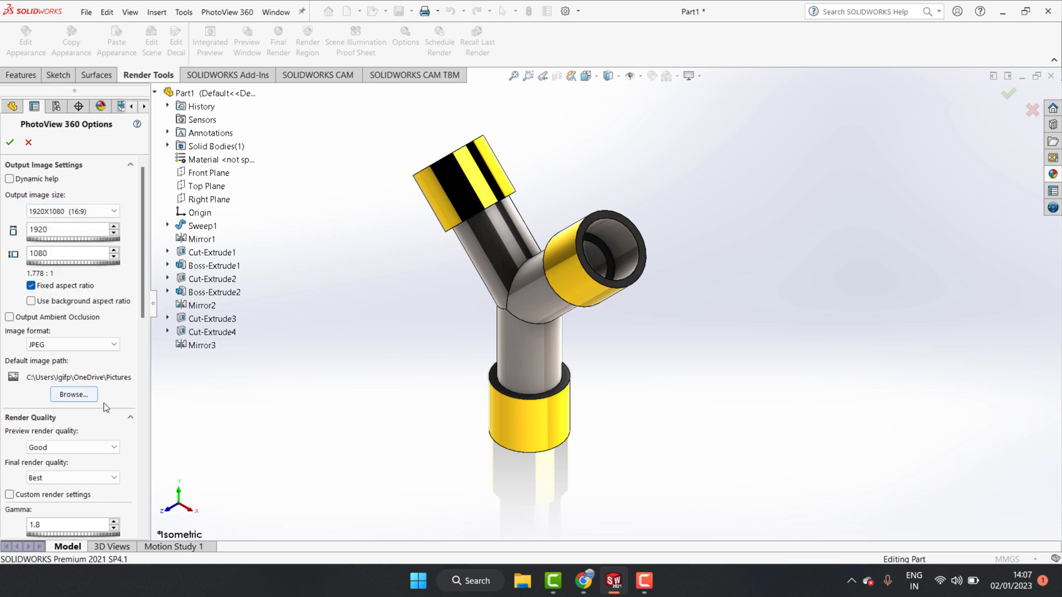
{"action": "left_click", "coordinate": [144, 405]}
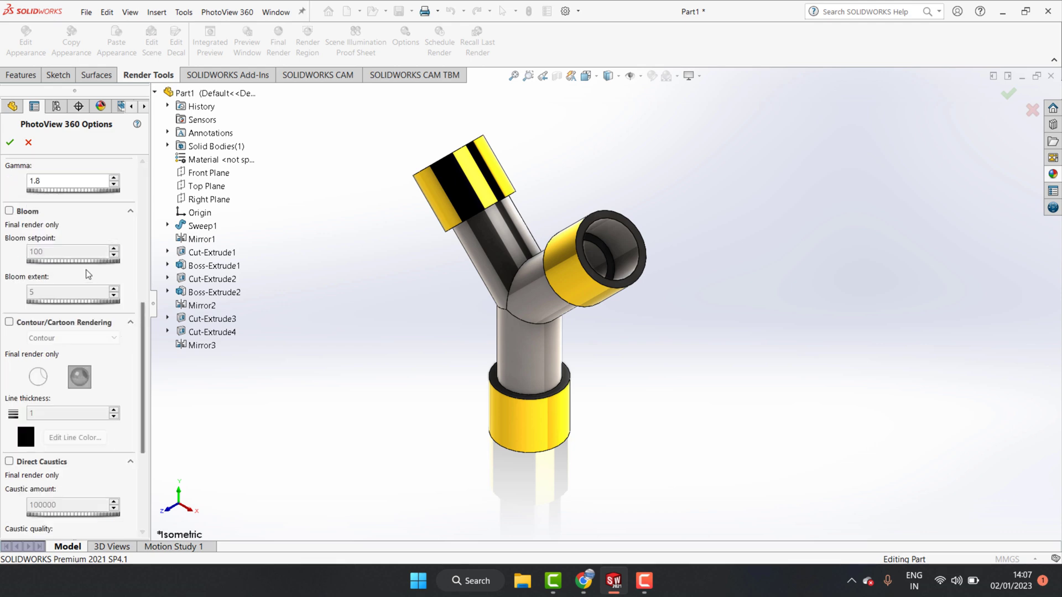
{"action": "scroll", "coordinate": [85, 271], "scroll_direction": "up", "scroll_amount": 5}
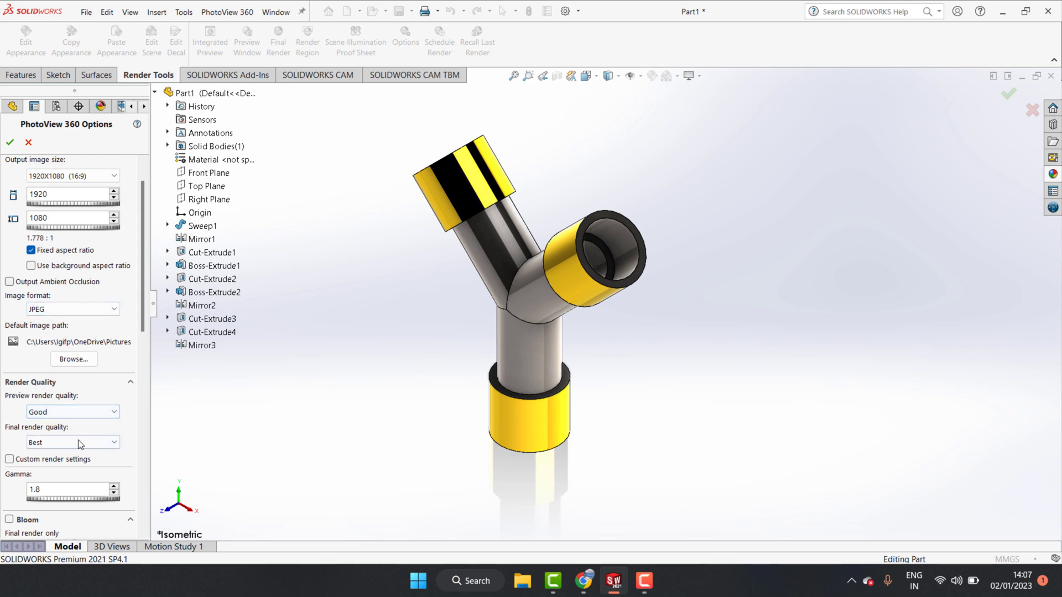
{"action": "left_click", "coordinate": [10, 142]}
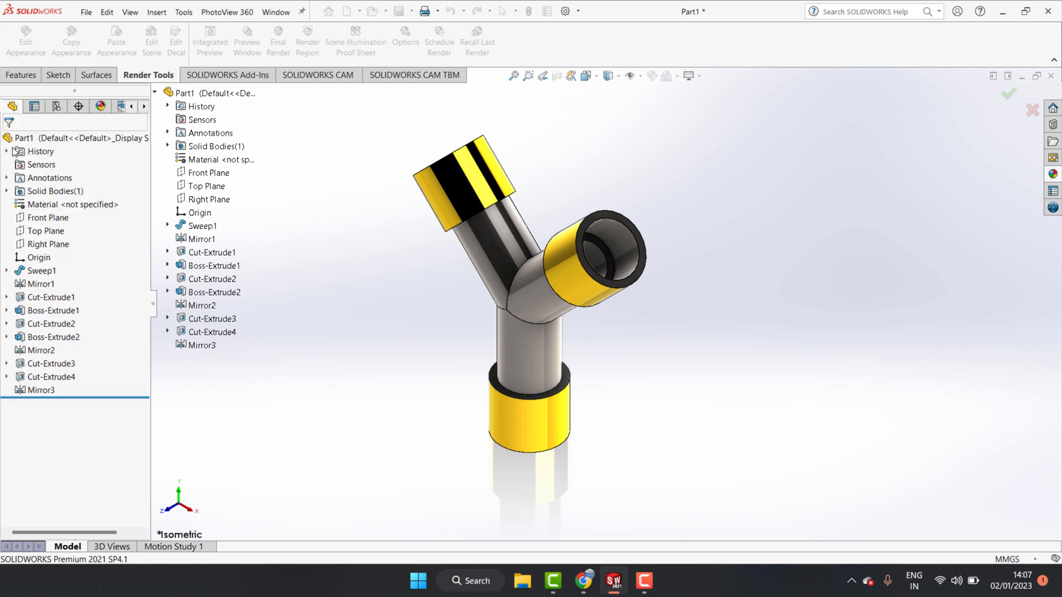
{"action": "left_click", "coordinate": [278, 39]}
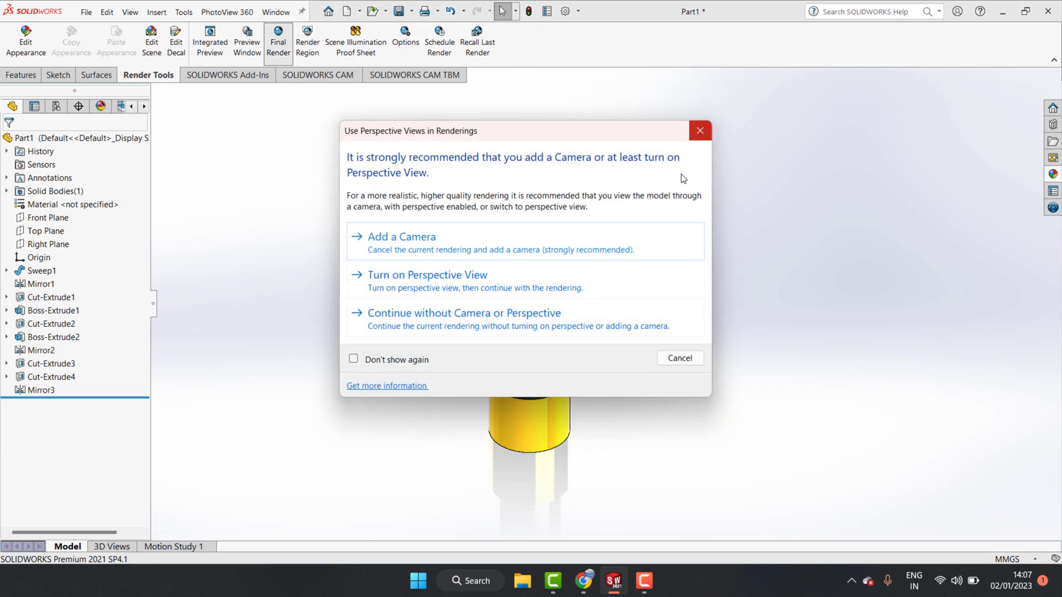
{"action": "left_click", "coordinate": [699, 131]}
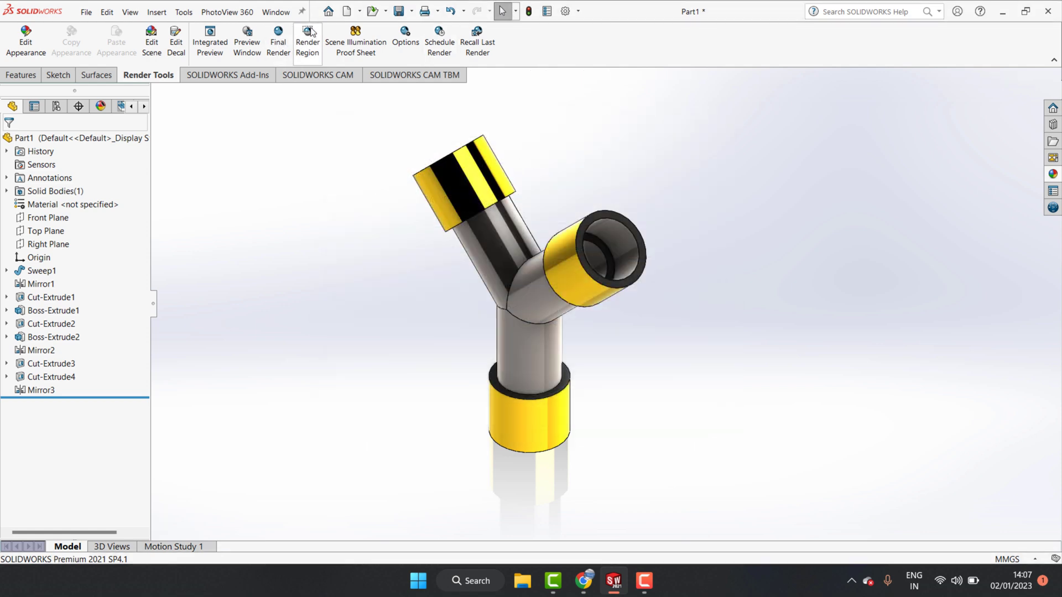
{"action": "left_click", "coordinate": [246, 39]}
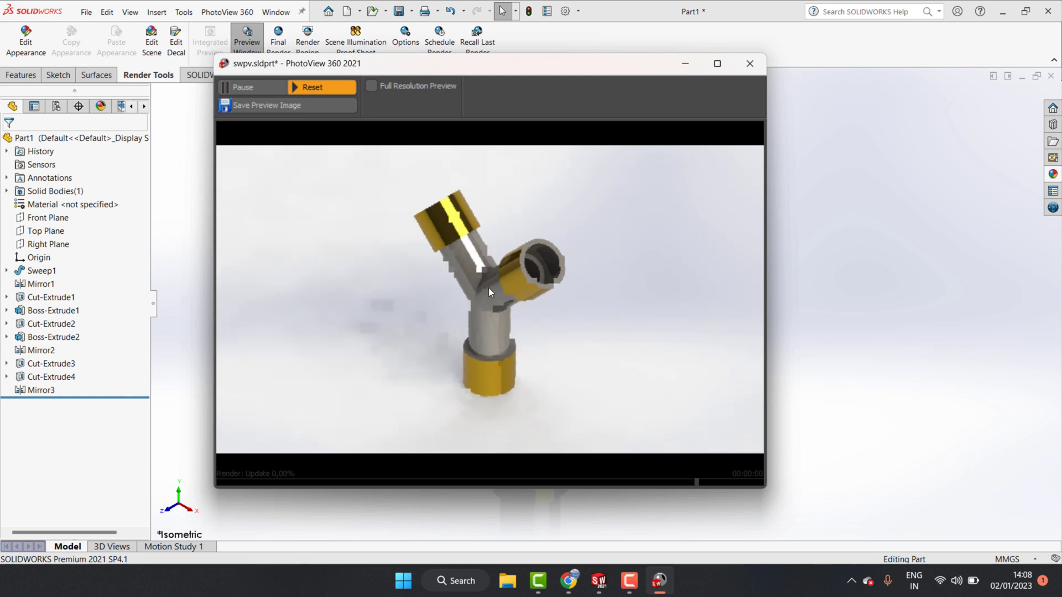
{"action": "left_click", "coordinate": [750, 63]}
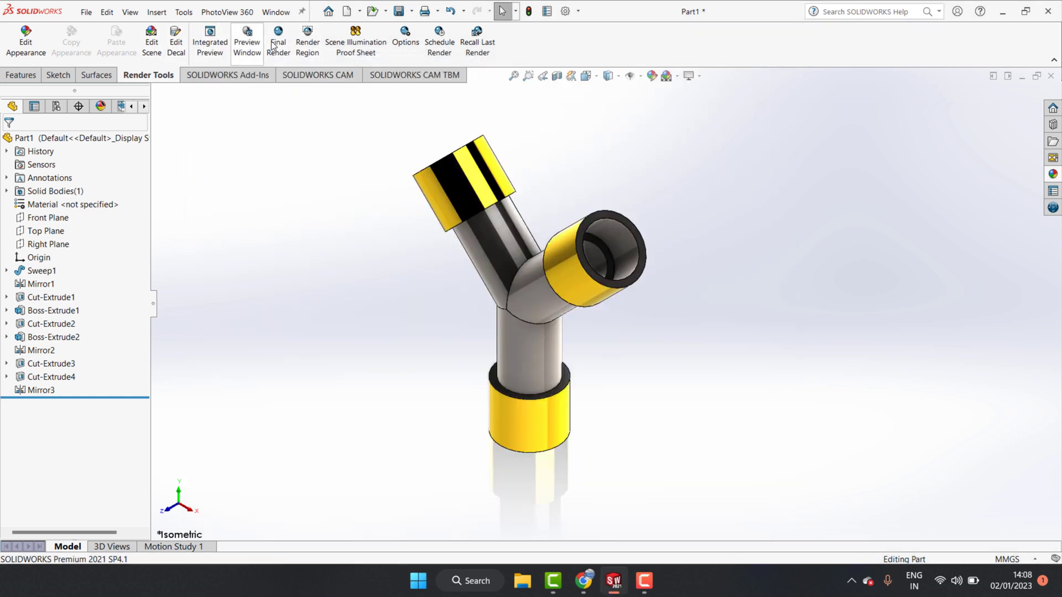
Step: Run the PhotoView 360 final render, then close the preview windows to return to the model
{"action": "left_click", "coordinate": [275, 44]}
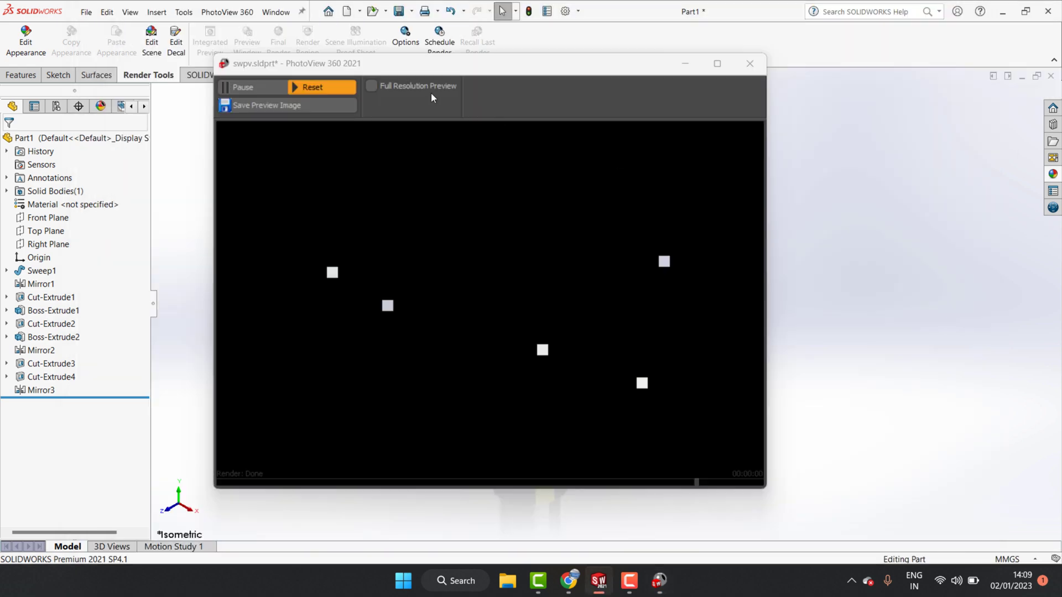
{"action": "left_click", "coordinate": [750, 64]}
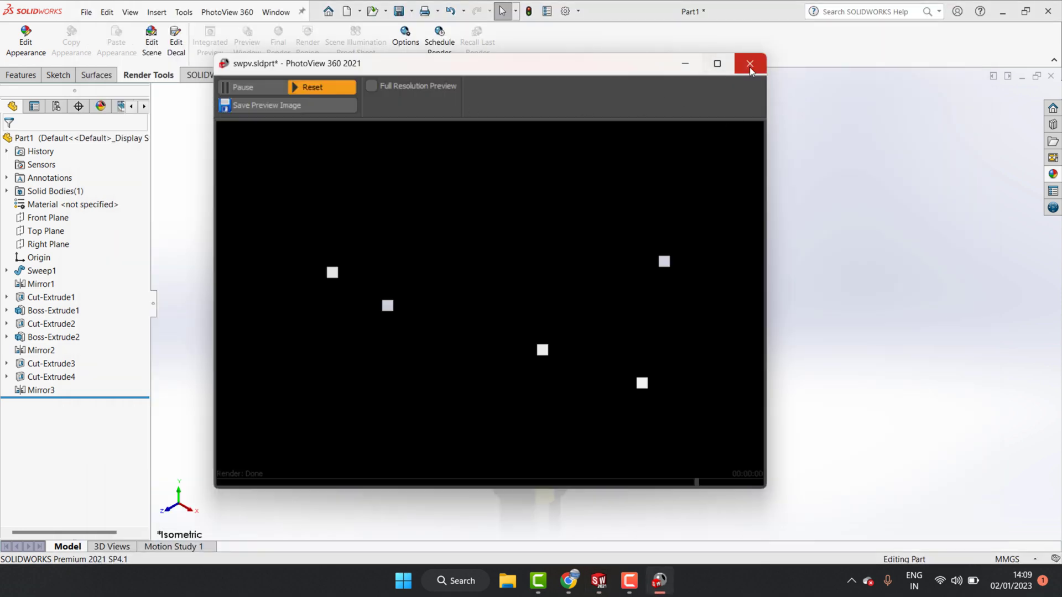
{"action": "left_click", "coordinate": [749, 64]}
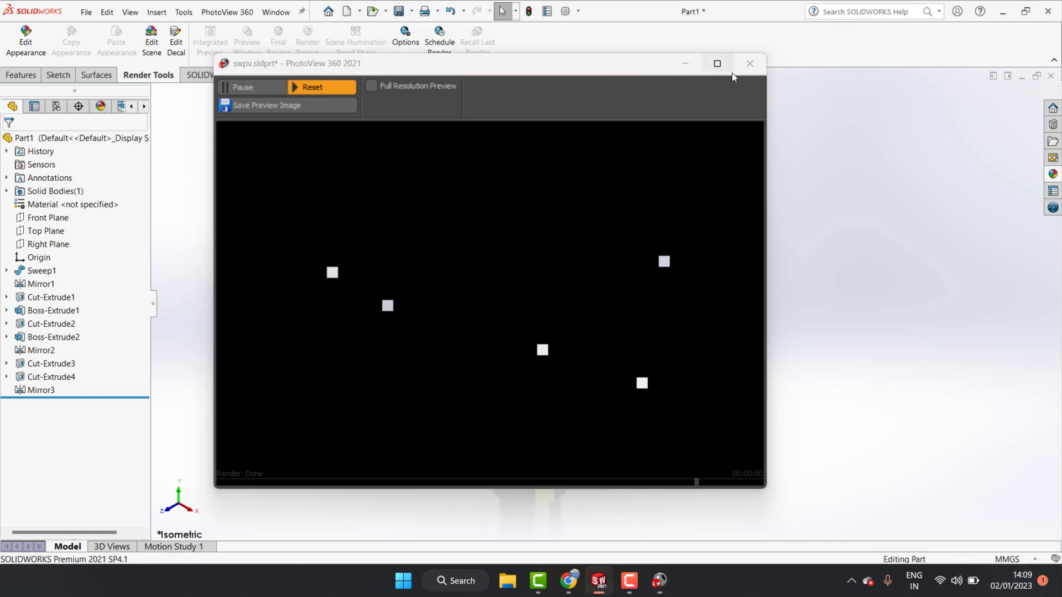
{"action": "left_click", "coordinate": [741, 67]}
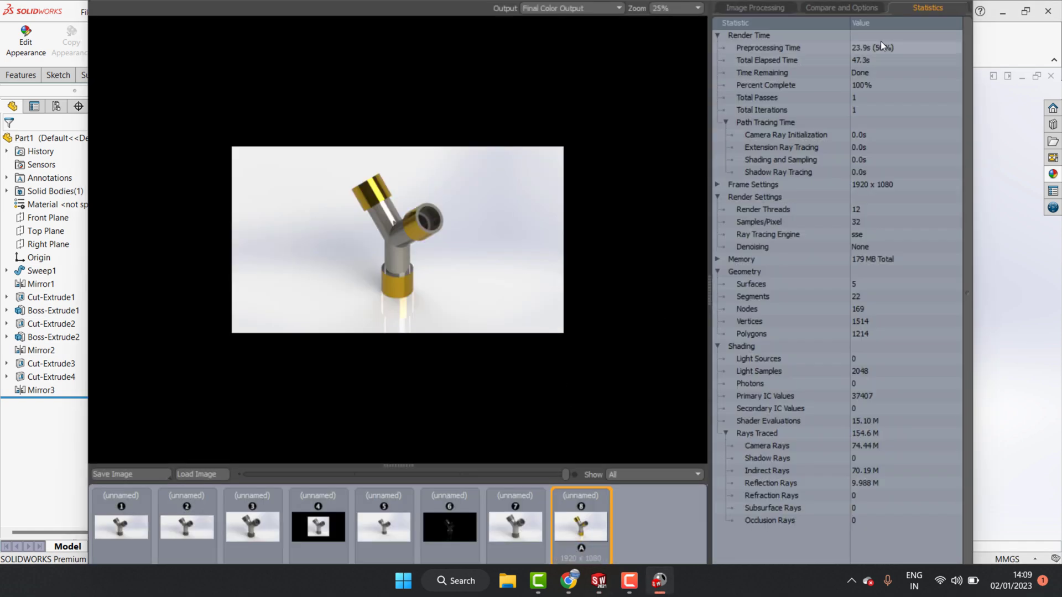
{"action": "left_click", "coordinate": [997, 100]}
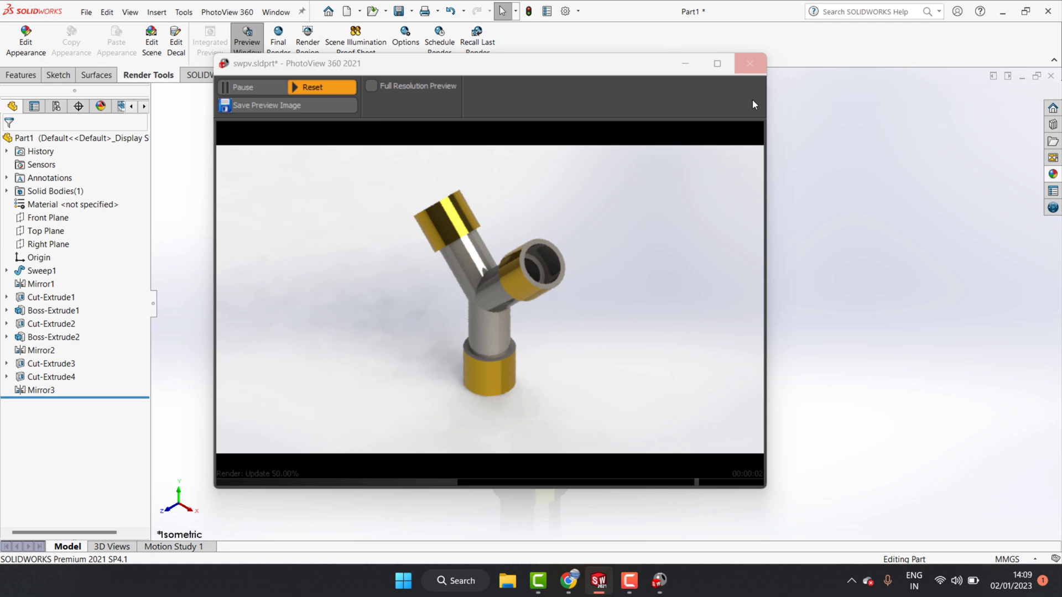
{"action": "left_click", "coordinate": [745, 65]}
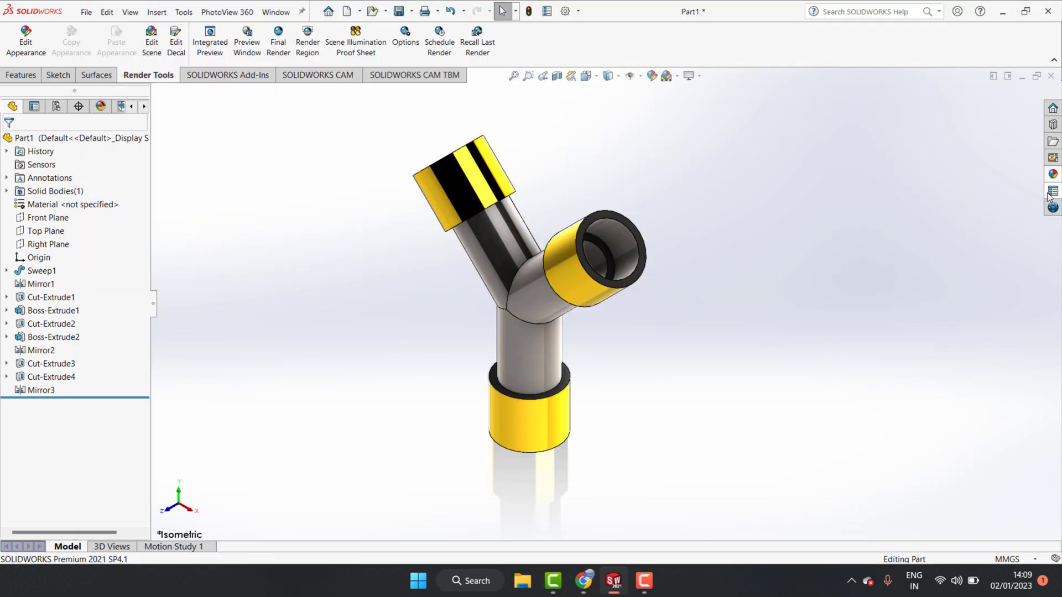
Step: Apply shiny galvanized metal to the side collar face
{"action": "left_click", "coordinate": [1052, 173]}
{"action": "scroll", "coordinate": [920, 407], "scroll_direction": "up", "scroll_amount": 3}
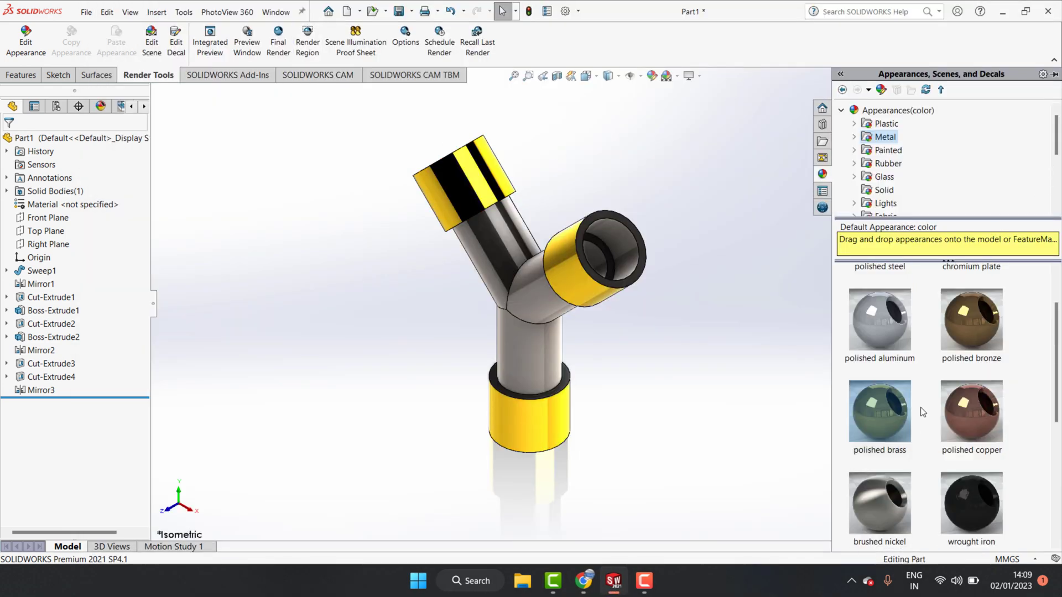
{"action": "scroll", "coordinate": [920, 409], "scroll_direction": "down", "scroll_amount": 2}
{"action": "scroll", "coordinate": [919, 416], "scroll_direction": "down", "scroll_amount": 1}
{"action": "scroll", "coordinate": [916, 420], "scroll_direction": "up", "scroll_amount": 2}
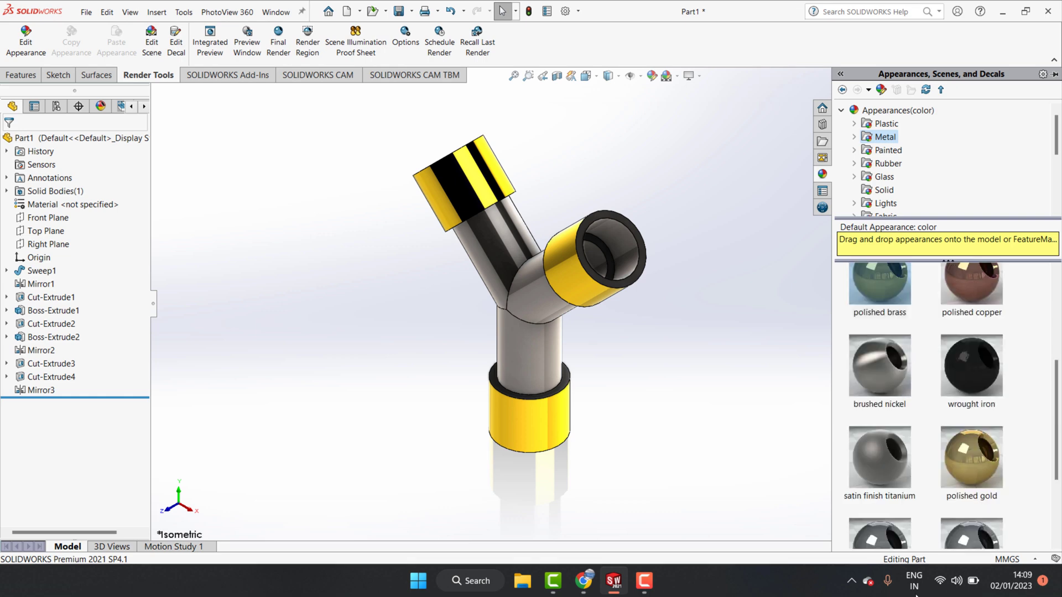
{"action": "scroll", "coordinate": [901, 484], "scroll_direction": "down", "scroll_amount": 3}
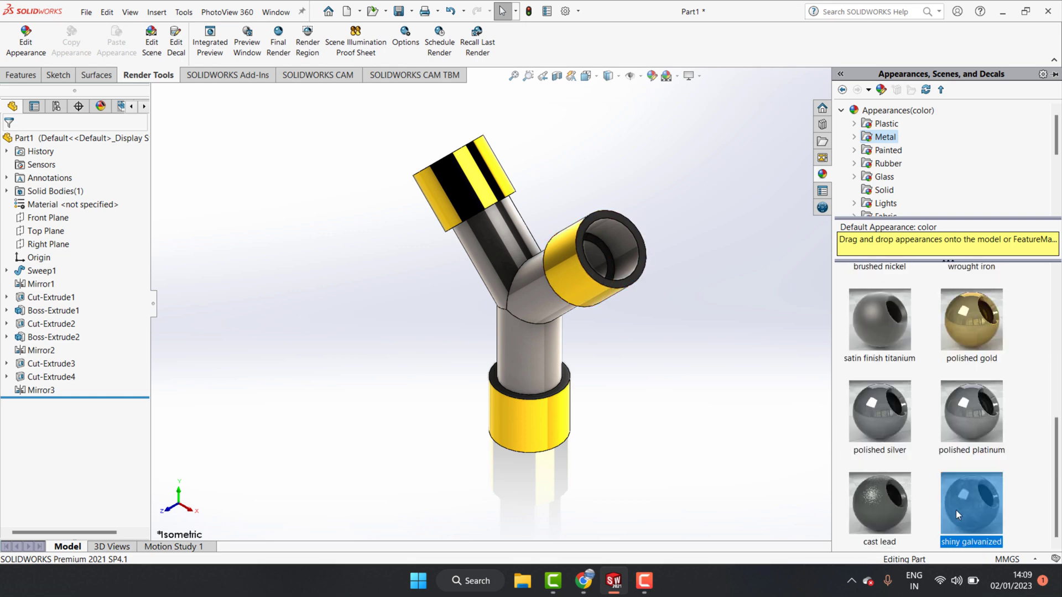
{"action": "mouse_move", "coordinate": [963, 505]}
{"action": "left_mouse_down"}
{"action": "mouse_move", "coordinate": [670, 359]}
{"action": "mouse_move", "coordinate": [585, 297]}
{"action": "left_mouse_up"}
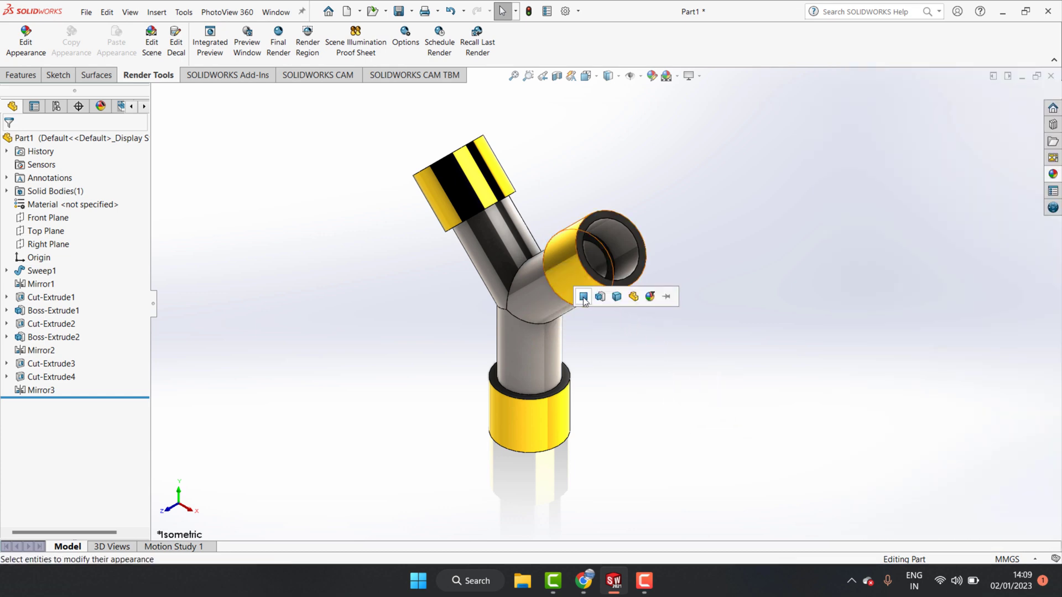
{"action": "left_click", "coordinate": [583, 297]}
Step: Apply shiny galvanized metal to the top and bottom collar faces
{"action": "left_click", "coordinate": [440, 191]}
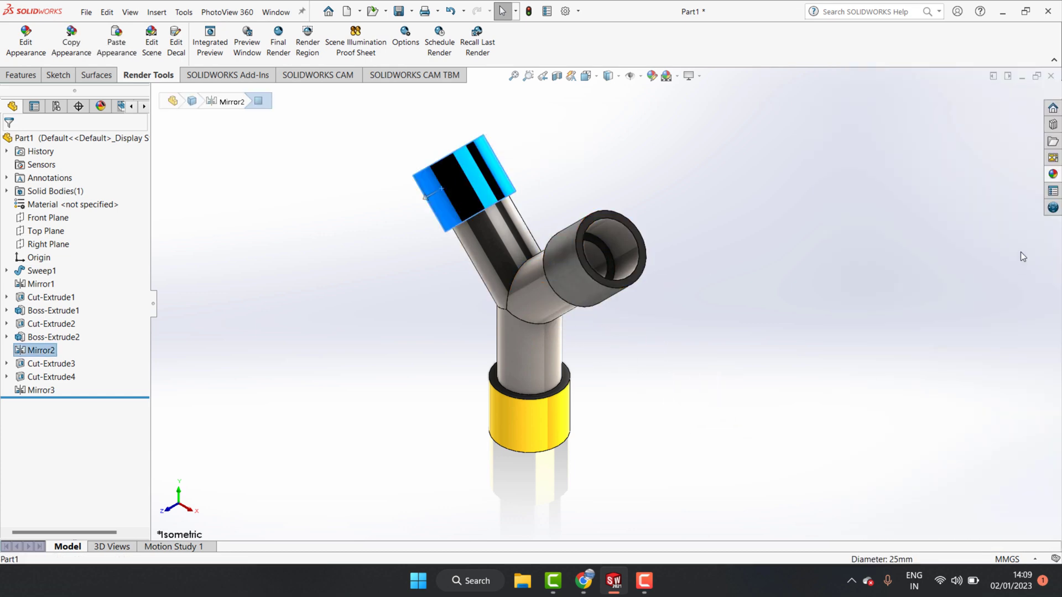
{"action": "left_click", "coordinate": [1052, 174]}
{"action": "left_click_drag", "start_coordinate": [959, 500], "coordinate": [469, 174]}
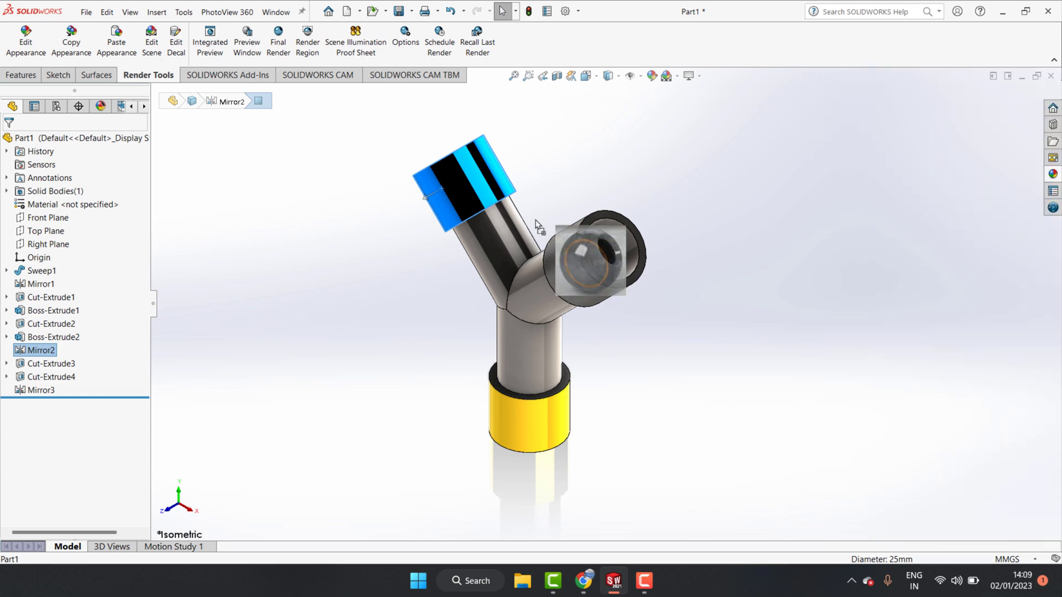
{"action": "left_click", "coordinate": [494, 174]}
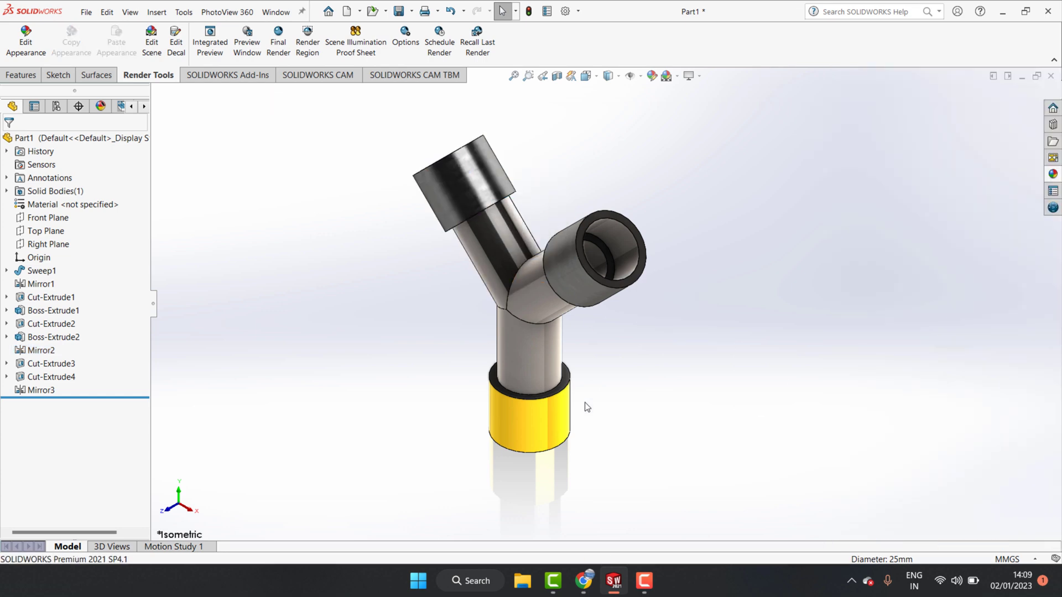
{"action": "left_click", "coordinate": [551, 410]}
{"action": "left_click", "coordinate": [1052, 174]}
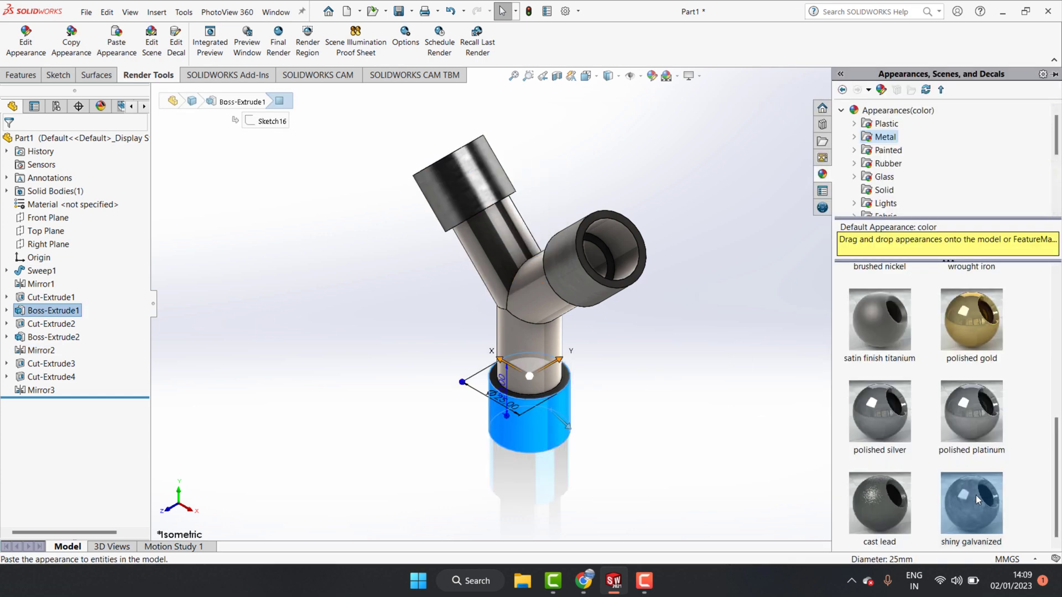
{"action": "left_click_drag", "start_coordinate": [975, 496], "coordinate": [551, 413]}
{"action": "left_click", "coordinate": [551, 409]}
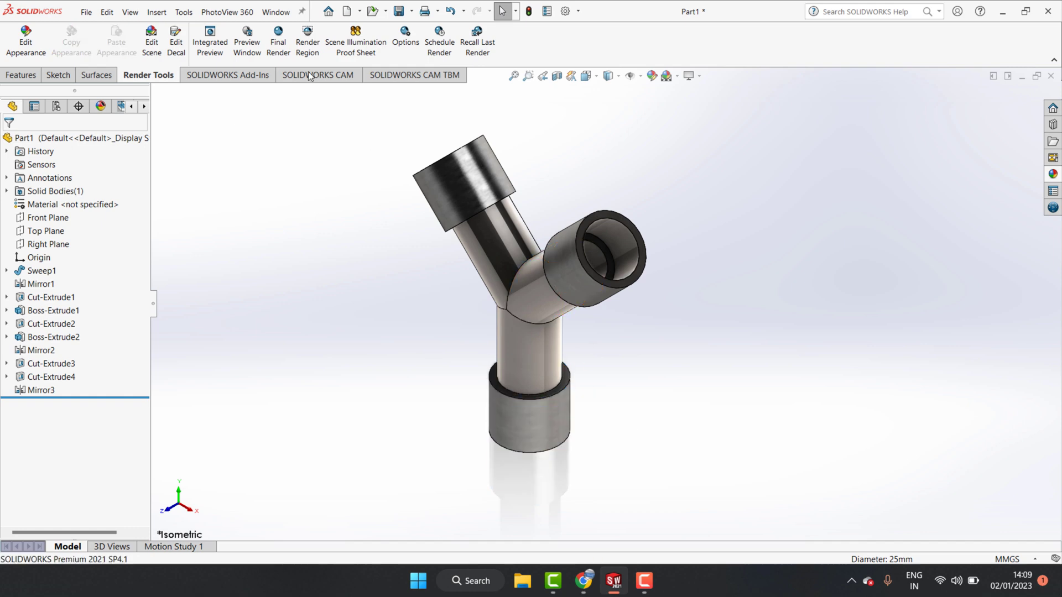
Step: Turn on Integrated Preview for a live rendered view and collapse the appearance categories
{"action": "left_click", "coordinate": [218, 50]}
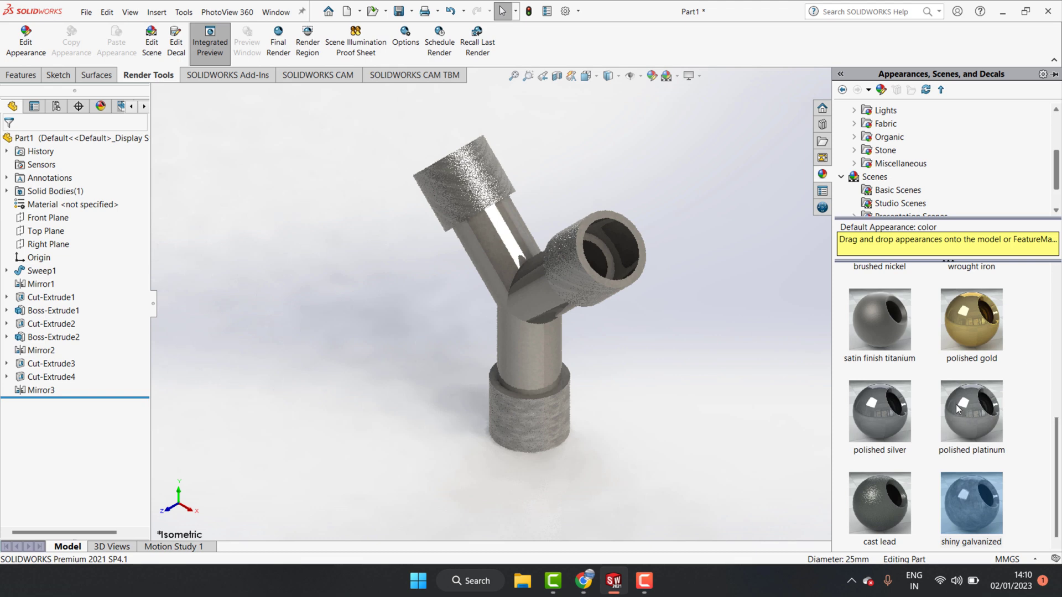
{"action": "scroll", "coordinate": [957, 378], "scroll_direction": "up", "scroll_amount": 5}
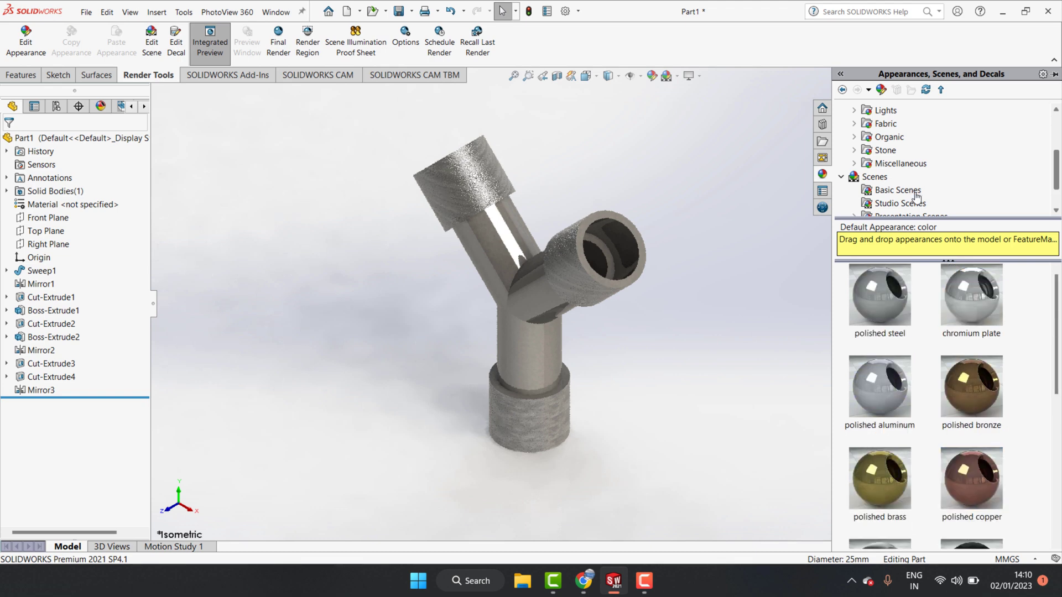
{"action": "scroll", "coordinate": [879, 132], "scroll_direction": "up", "scroll_amount": 3}
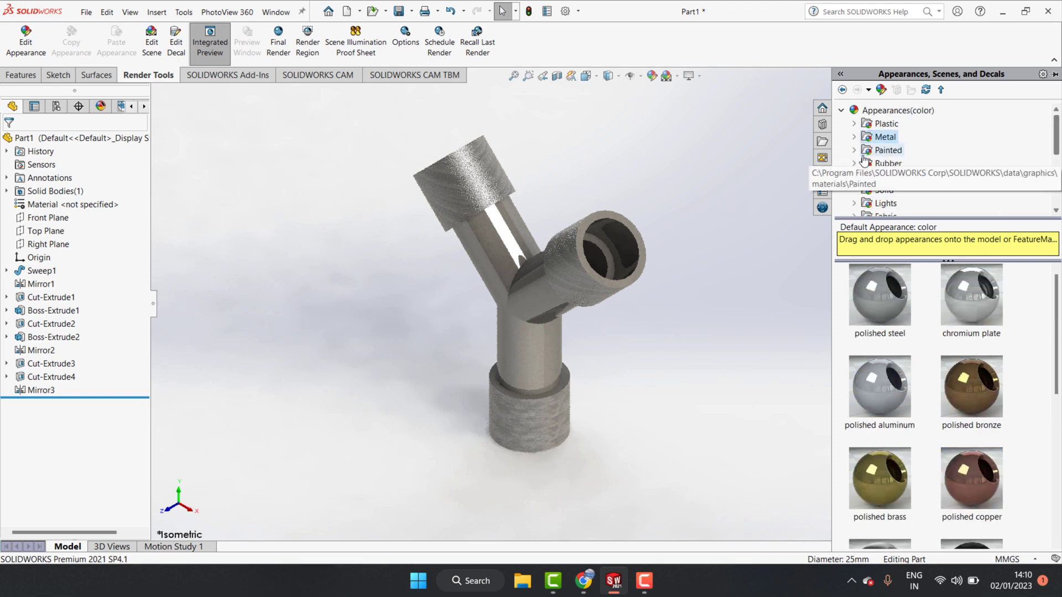
{"action": "left_click", "coordinate": [885, 137]}
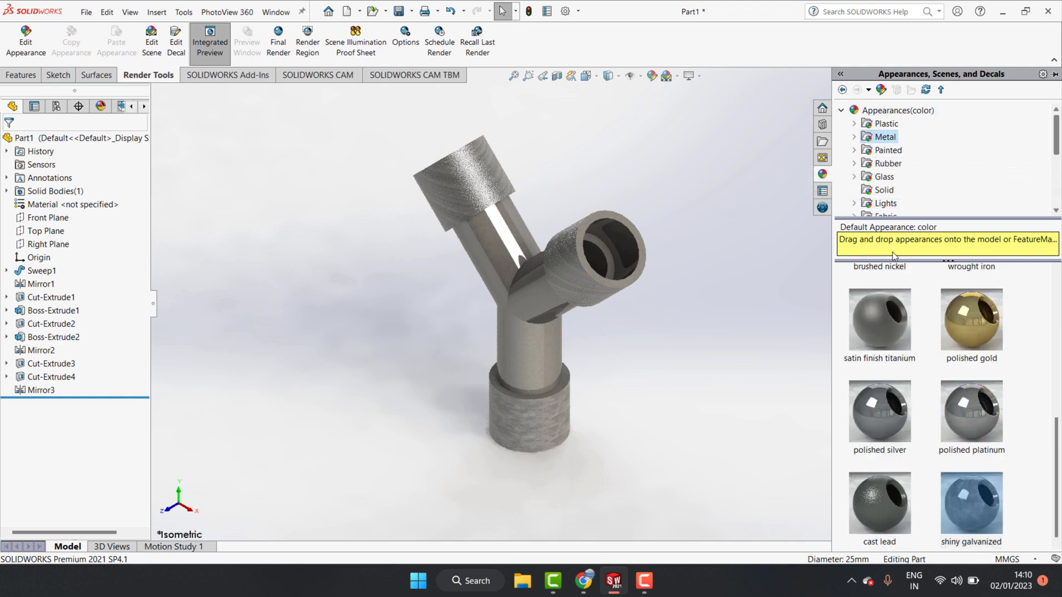
{"action": "left_click", "coordinate": [841, 110]}
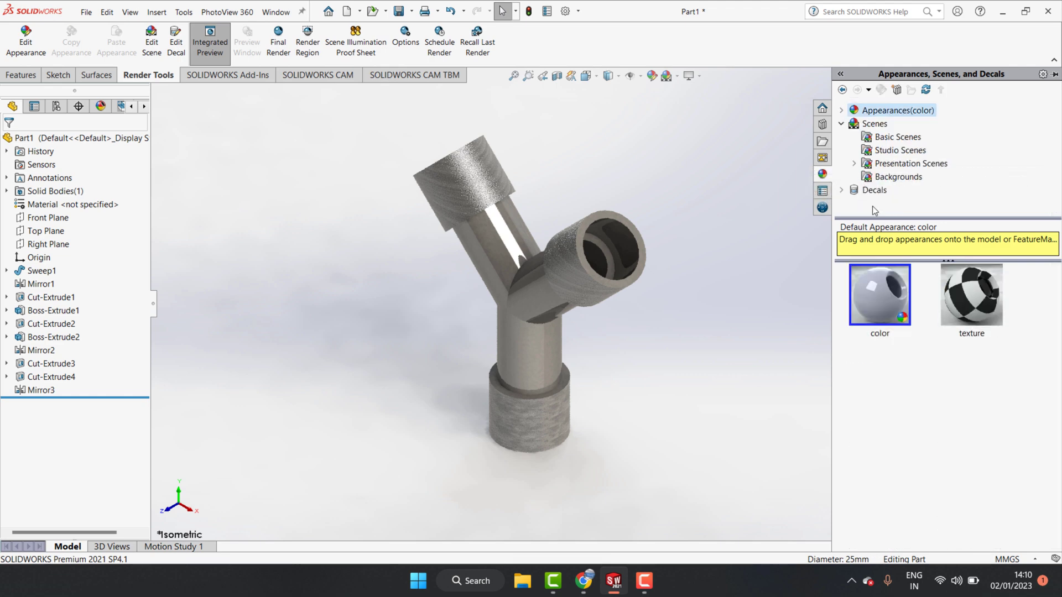
Step: Browse the presentation, studio and basic scenes, selecting 3 Point Beige
{"action": "left_click", "coordinate": [880, 190]}
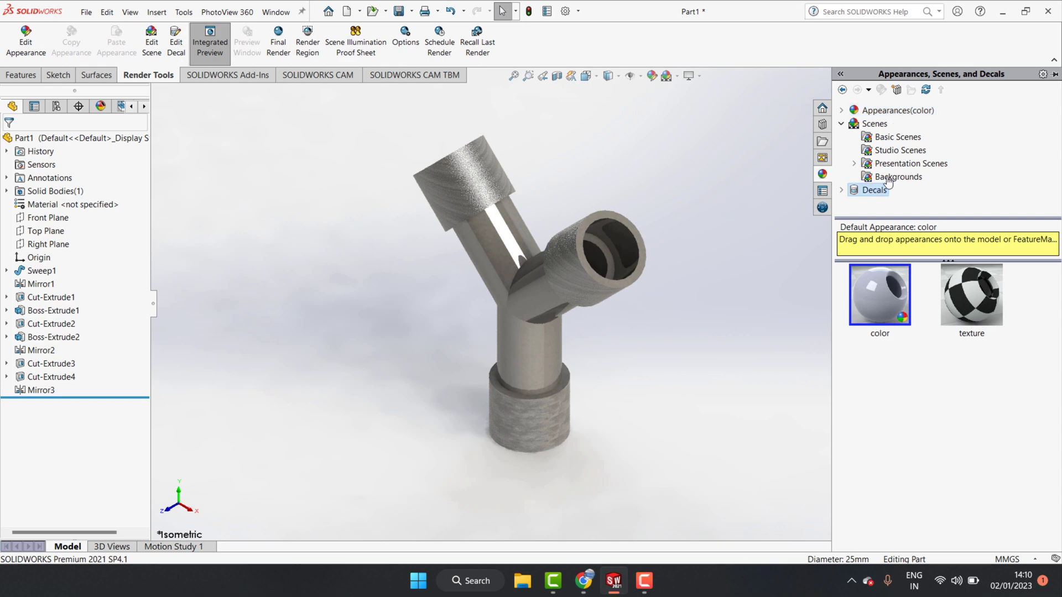
{"action": "left_click", "coordinate": [887, 177]}
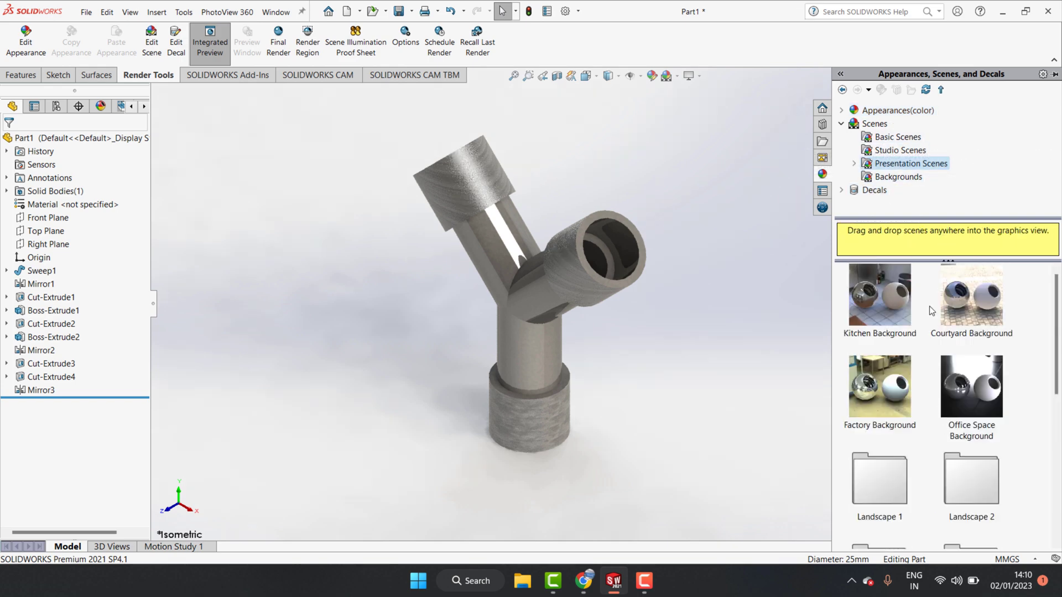
{"action": "left_click", "coordinate": [900, 153]}
{"action": "scroll", "coordinate": [919, 373], "scroll_direction": "down", "scroll_amount": 1}
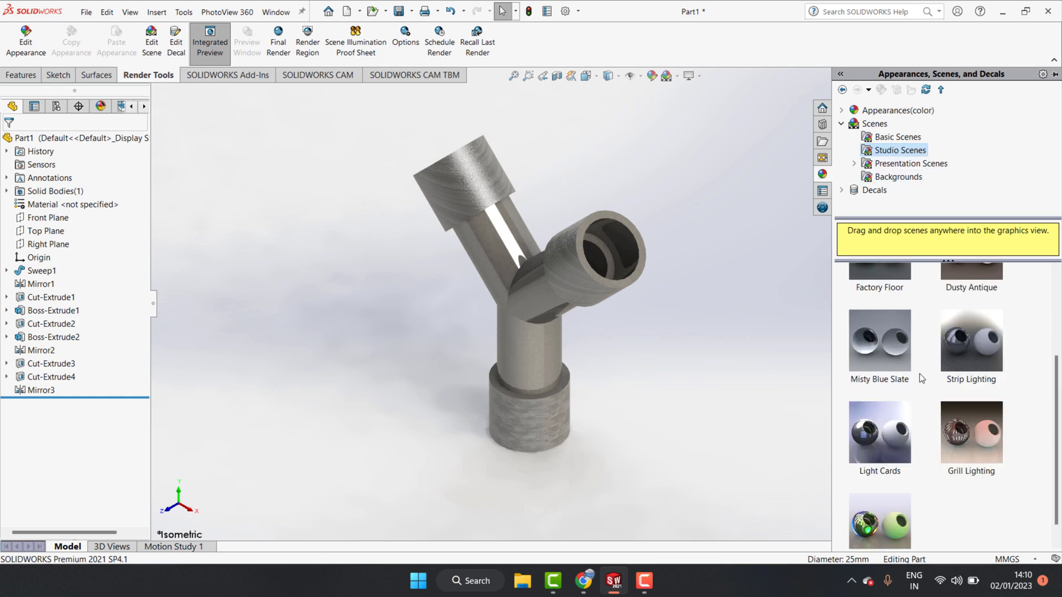
{"action": "scroll", "coordinate": [918, 373], "scroll_direction": "up", "scroll_amount": 1}
{"action": "left_click", "coordinate": [891, 138]}
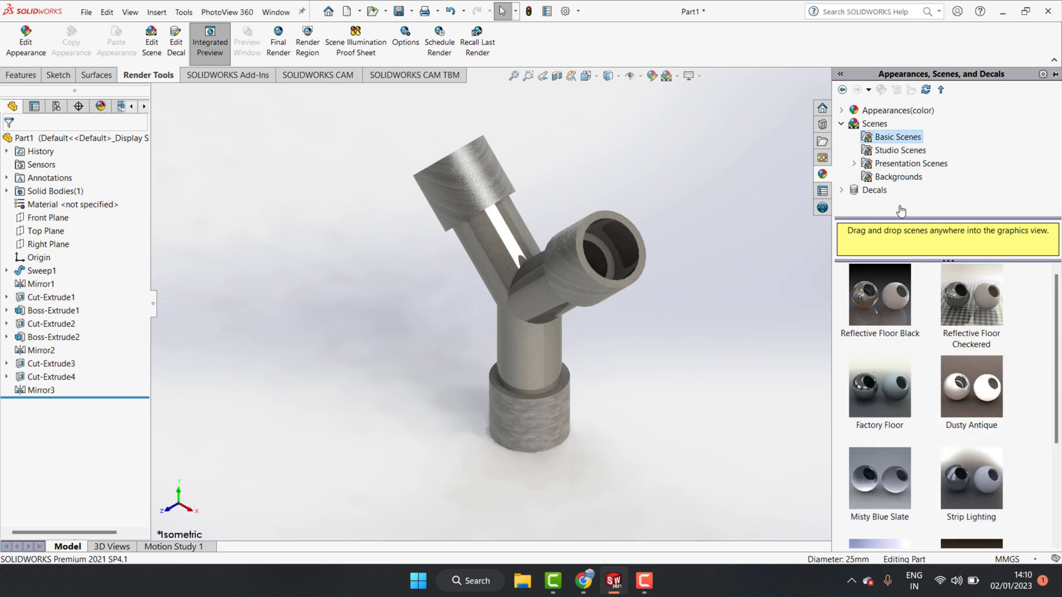
{"action": "scroll", "coordinate": [934, 353], "scroll_direction": "down", "scroll_amount": 1}
{"action": "scroll", "coordinate": [933, 354], "scroll_direction": "down", "scroll_amount": 3}
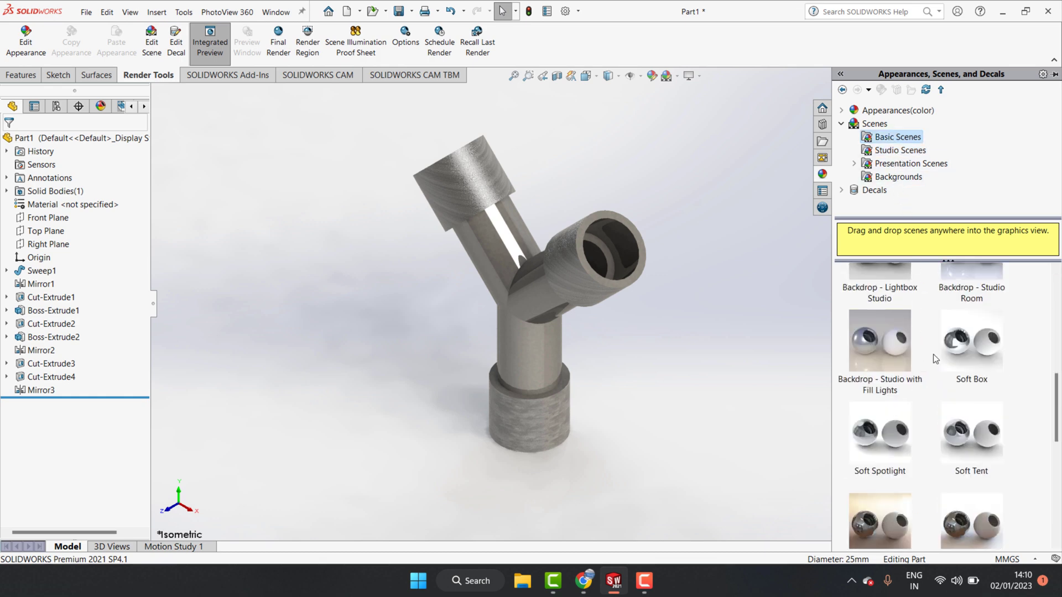
{"action": "scroll", "coordinate": [918, 346], "scroll_direction": "up", "scroll_amount": 4}
{"action": "left_click", "coordinate": [875, 290]}
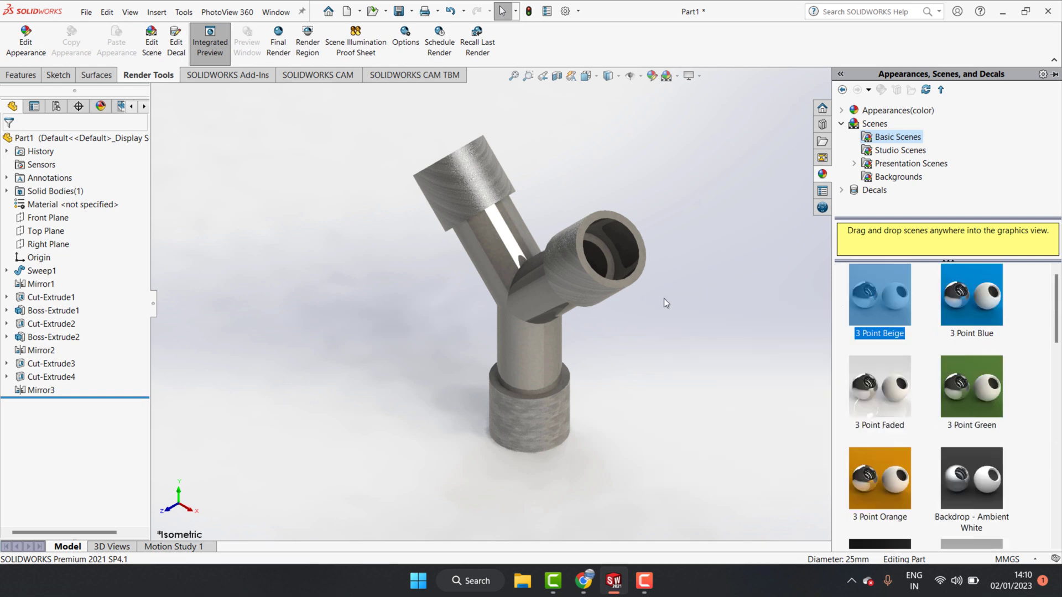
Step: Apply the 3 Point Beige scene to the fitting and select Office Space in Basic Scenes
{"action": "left_click_drag", "start_coordinate": [665, 302], "coordinate": [545, 296]}
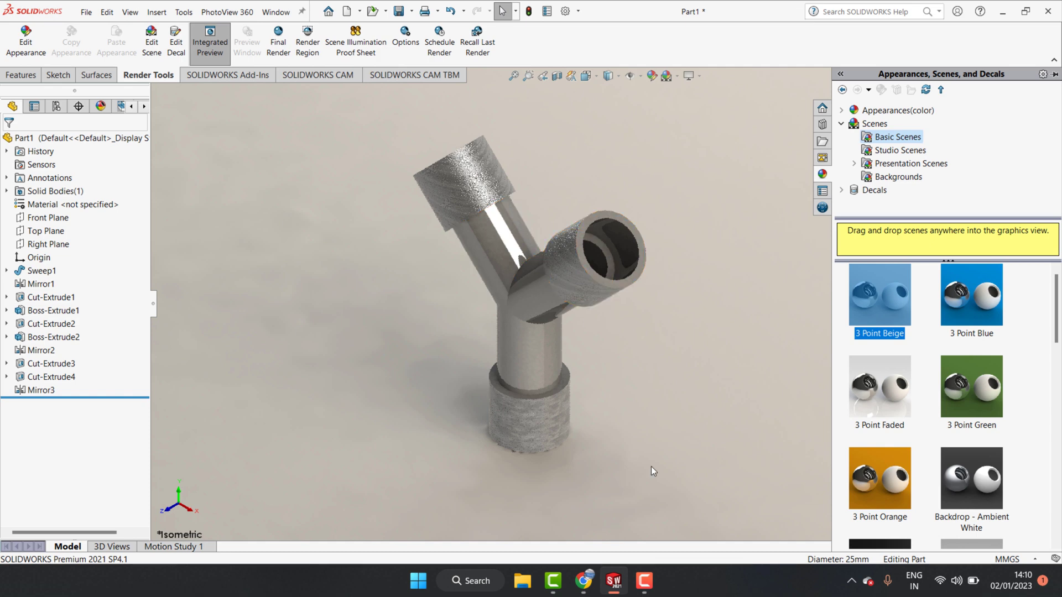
{"action": "scroll", "coordinate": [951, 406], "scroll_direction": "down", "scroll_amount": 3}
{"action": "scroll", "coordinate": [950, 400], "scroll_direction": "down", "scroll_amount": 3}
{"action": "scroll", "coordinate": [894, 413], "scroll_direction": "down", "scroll_amount": 3}
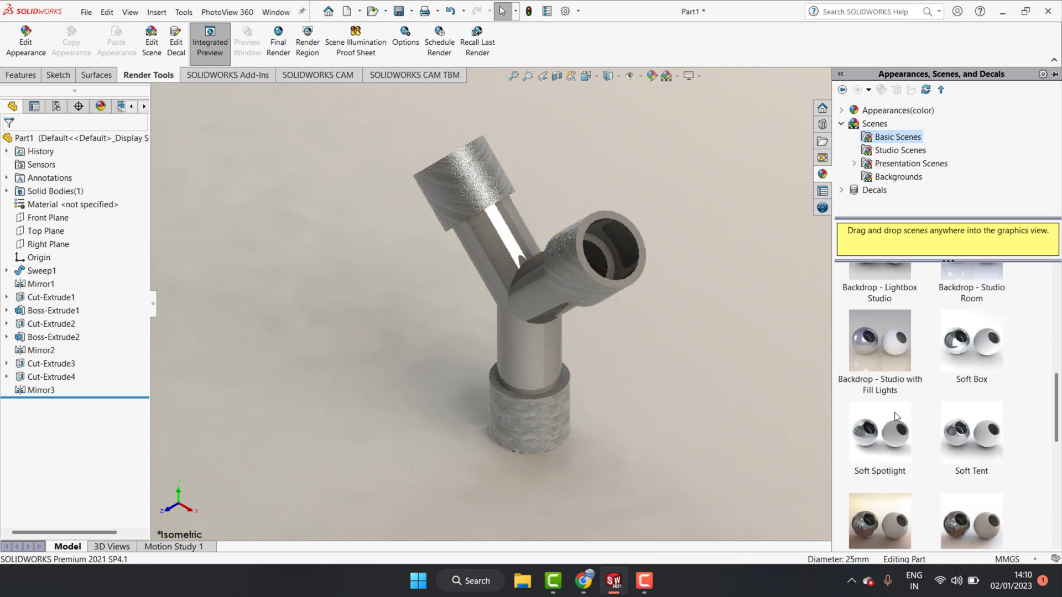
{"action": "scroll", "coordinate": [915, 461], "scroll_direction": "down", "scroll_amount": 3}
{"action": "scroll", "coordinate": [929, 443], "scroll_direction": "down", "scroll_amount": 5}
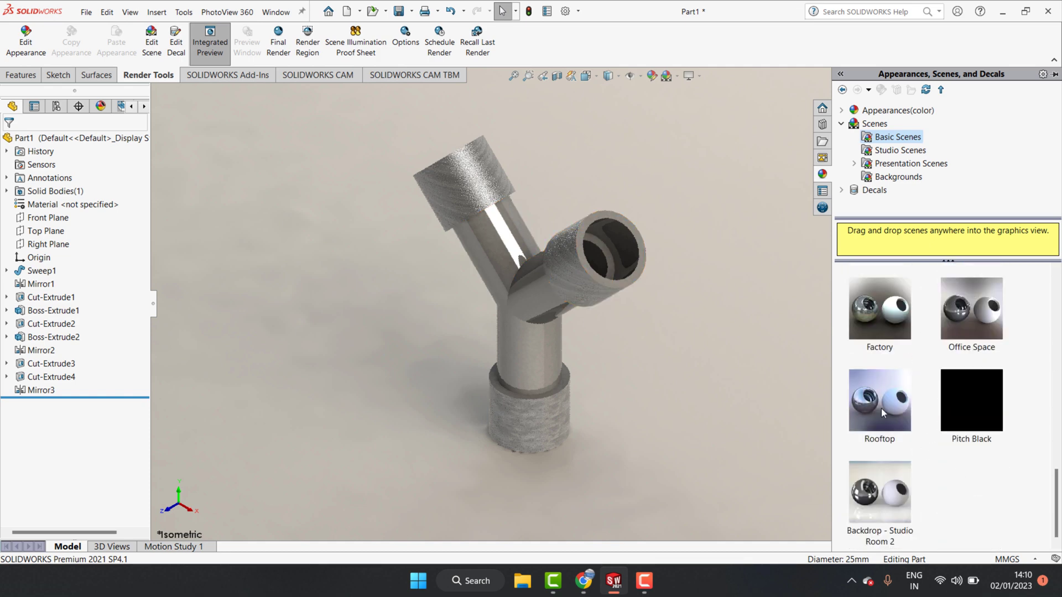
{"action": "left_click", "coordinate": [978, 308]}
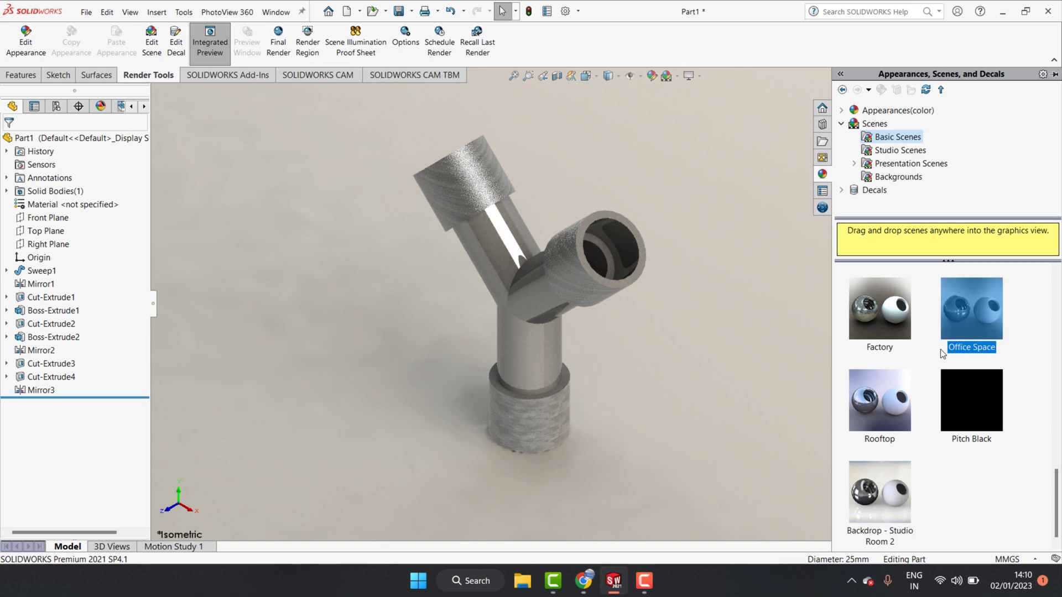
Step: Apply the Office Space scene, then select Backdrop - Studio Room in Basic Scenes
{"action": "double_click", "coordinate": [975, 318]}
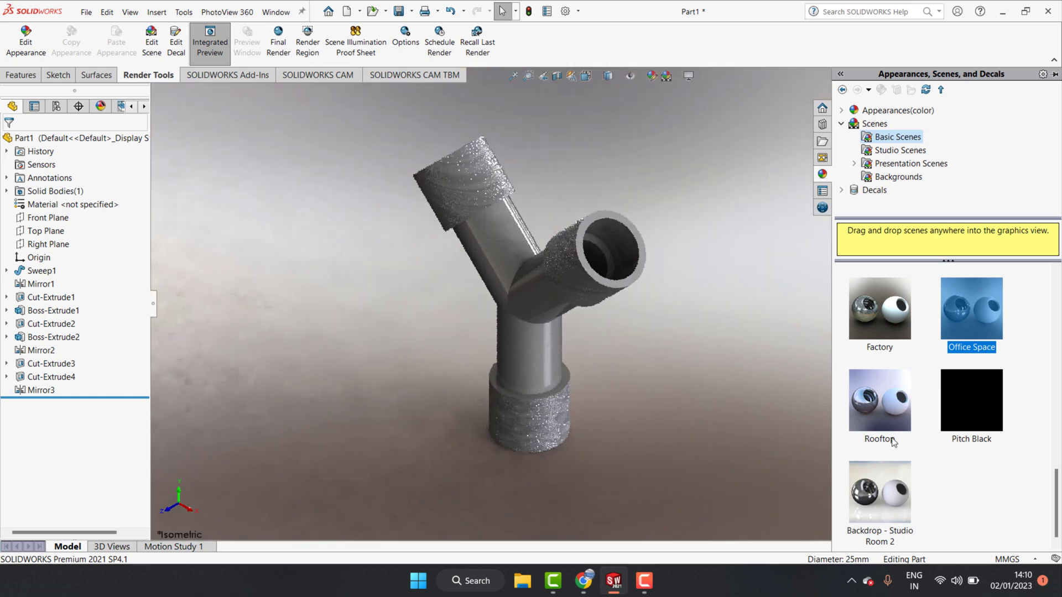
{"action": "scroll", "coordinate": [884, 437], "scroll_direction": "up", "scroll_amount": 3}
{"action": "scroll", "coordinate": [883, 436], "scroll_direction": "up", "scroll_amount": 2}
{"action": "scroll", "coordinate": [885, 420], "scroll_direction": "up", "scroll_amount": 2}
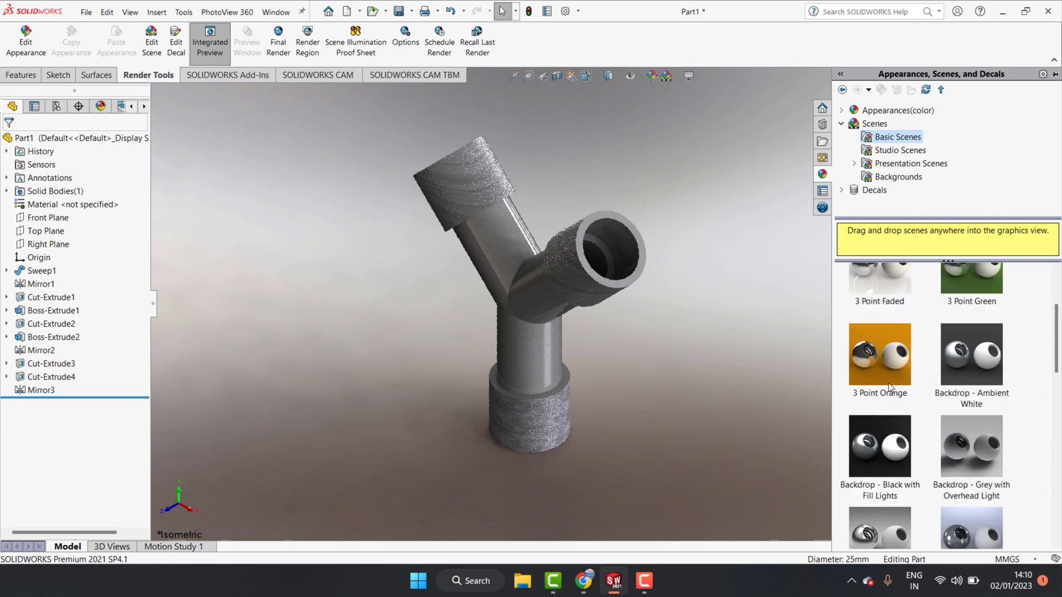
{"action": "scroll", "coordinate": [888, 381], "scroll_direction": "down", "scroll_amount": 1}
{"action": "left_click", "coordinate": [969, 403]}
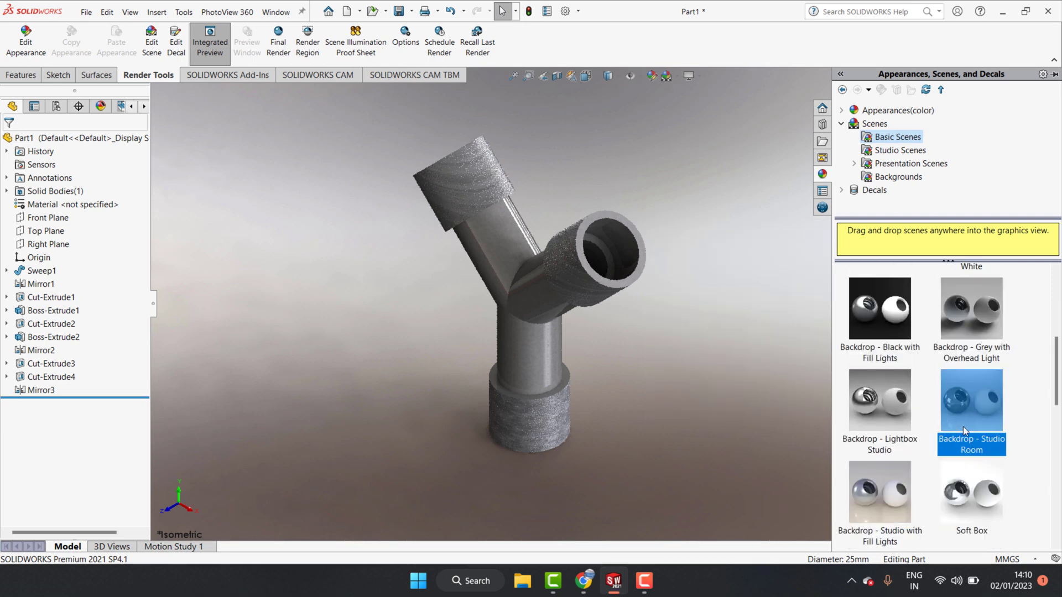